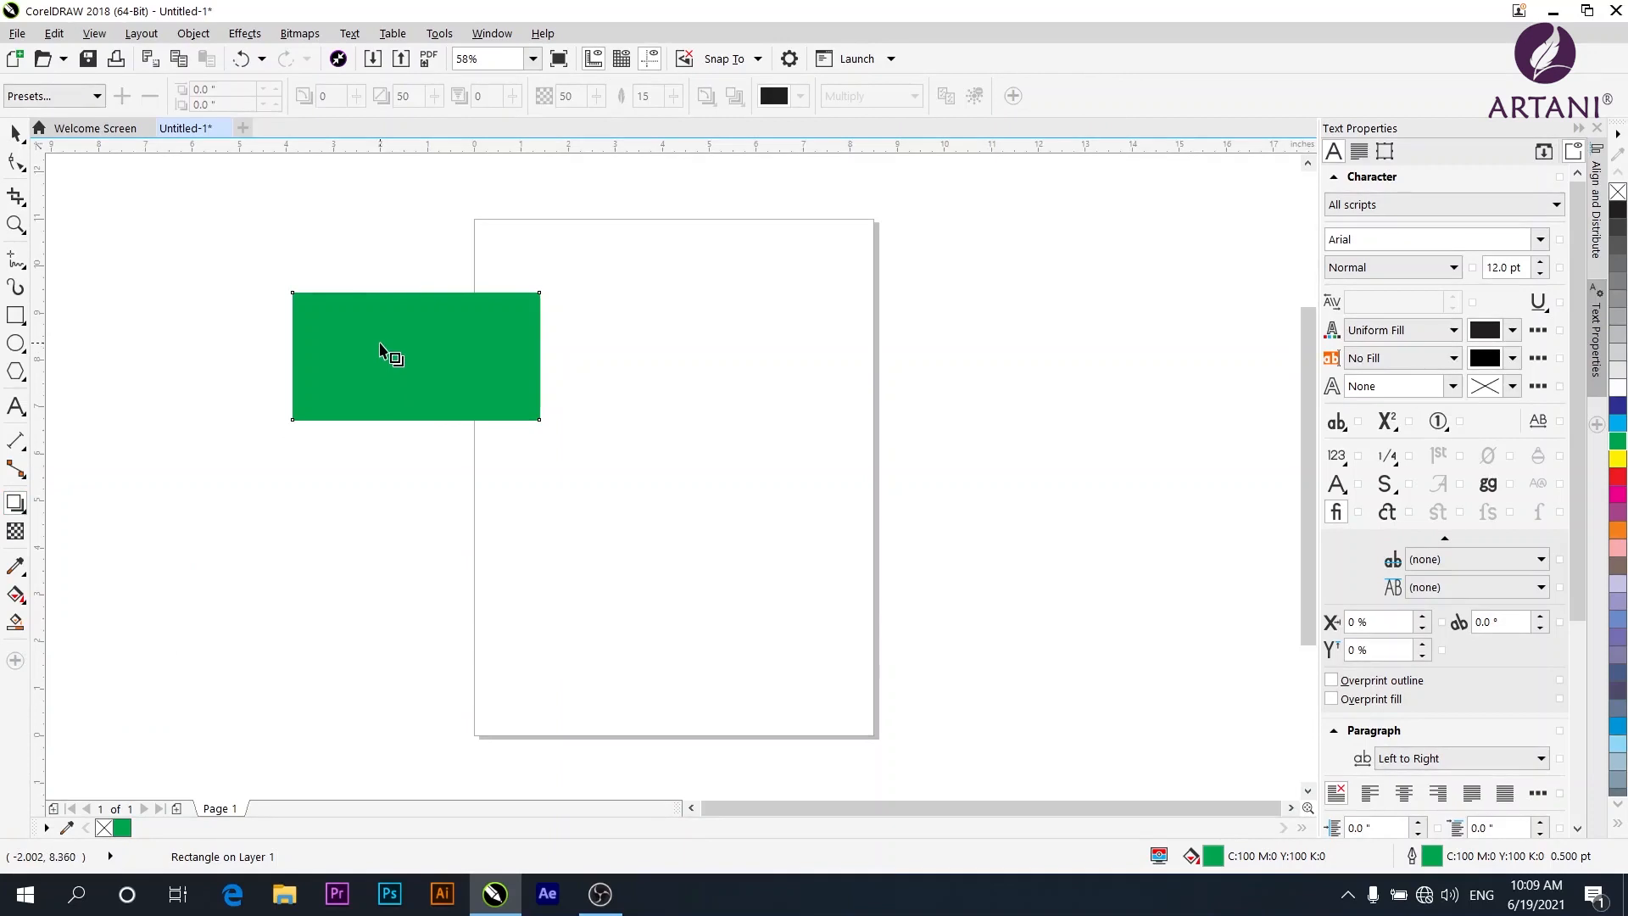
Step: Add a drop shadow to the green rectangle, offset about 0.362" horizontally and -0.195" vertically, with opacity about 43
drag(394, 363, 552, 433)
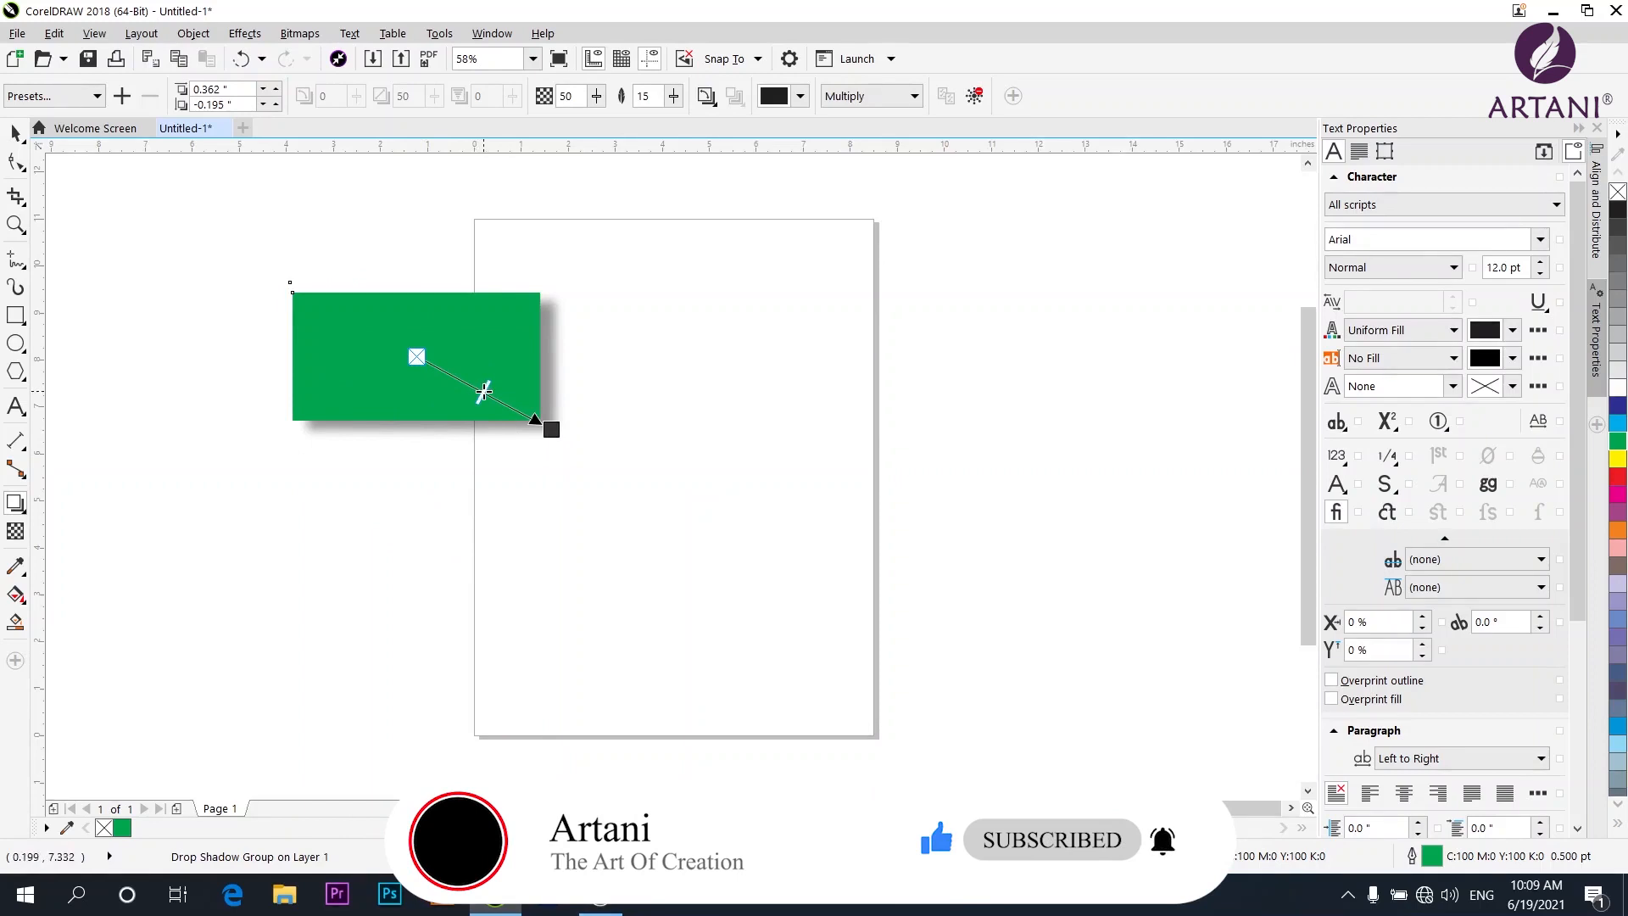
drag(484, 391, 450, 402)
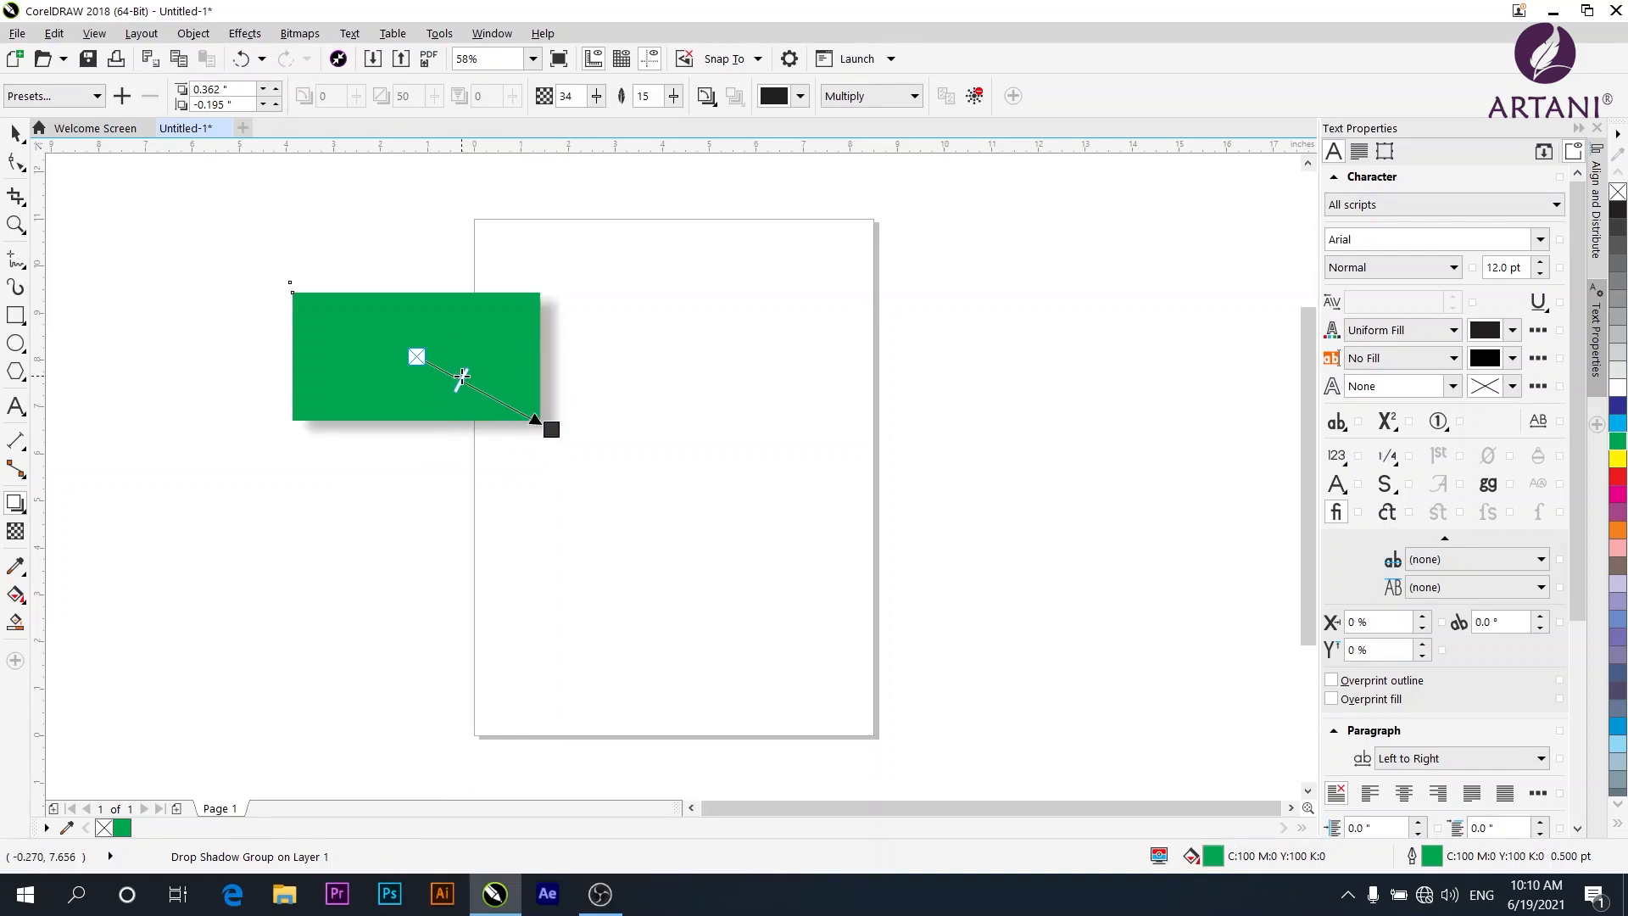
drag(460, 380, 474, 388)
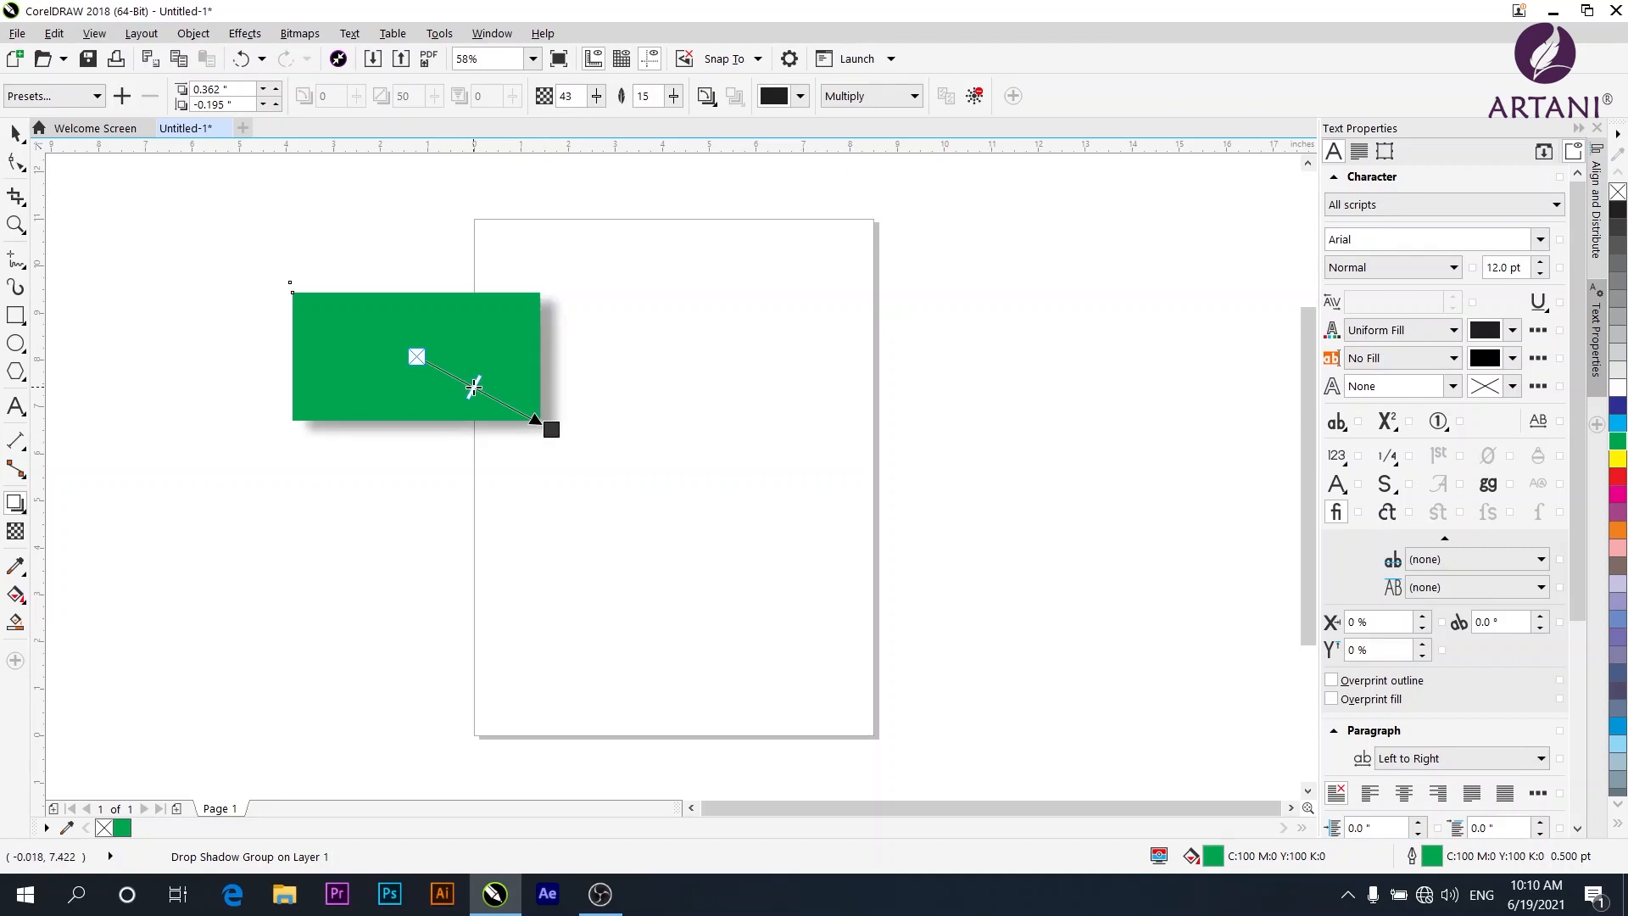
Step: Try drop shadow opacities of about 91 and 92, and settle on an opacity of 60
click(604, 97)
drag(604, 126, 653, 144)
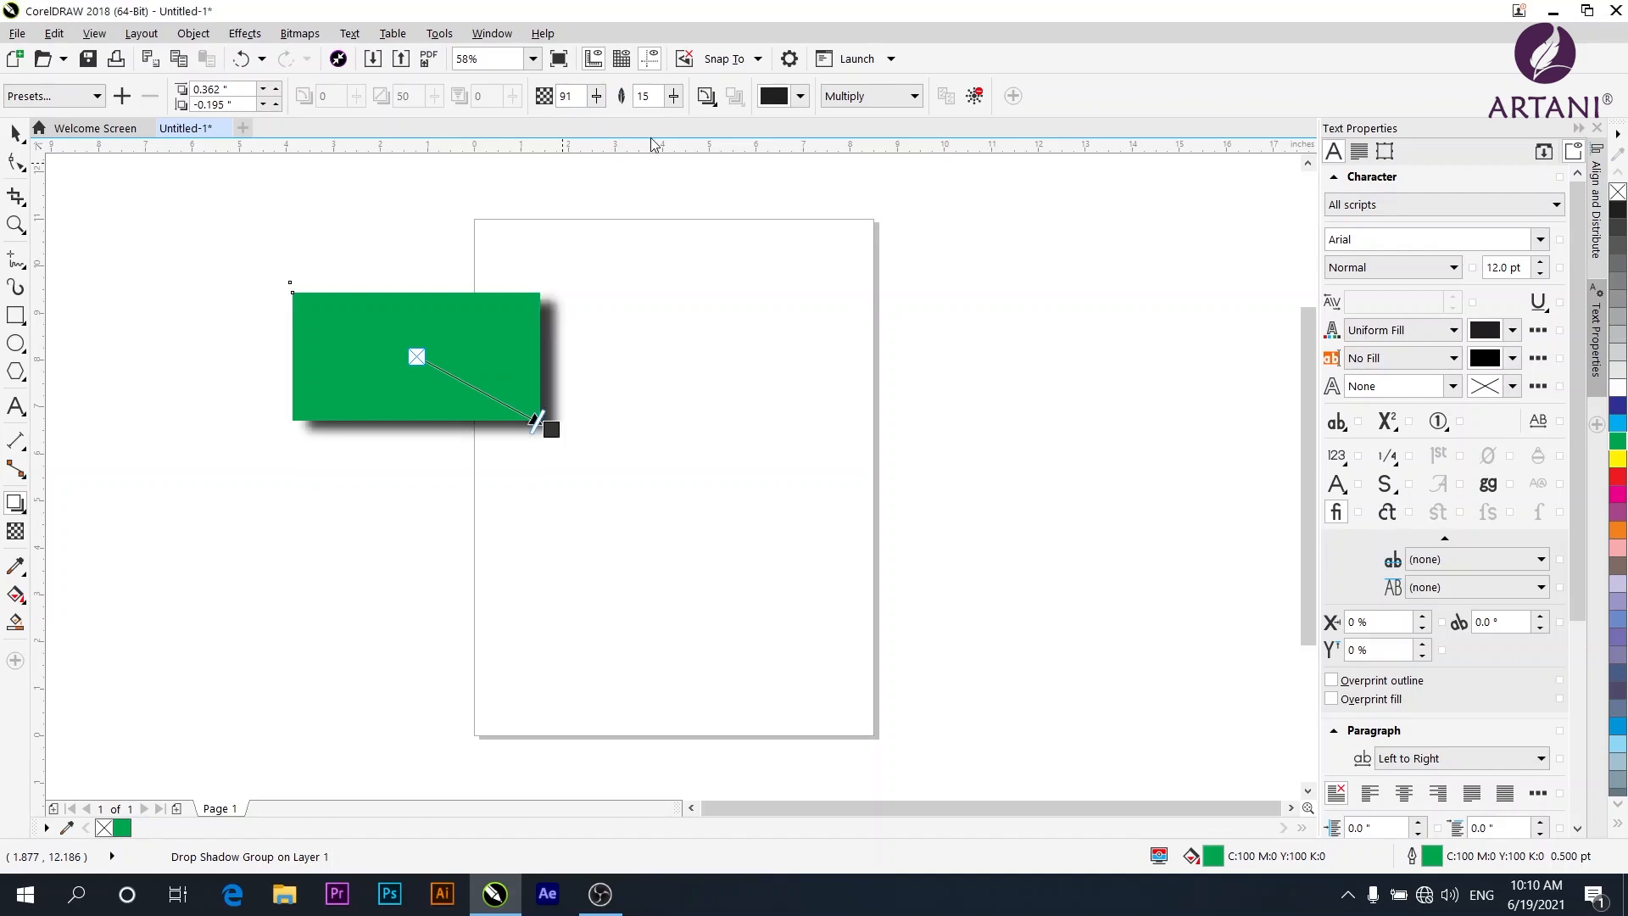
click(596, 100)
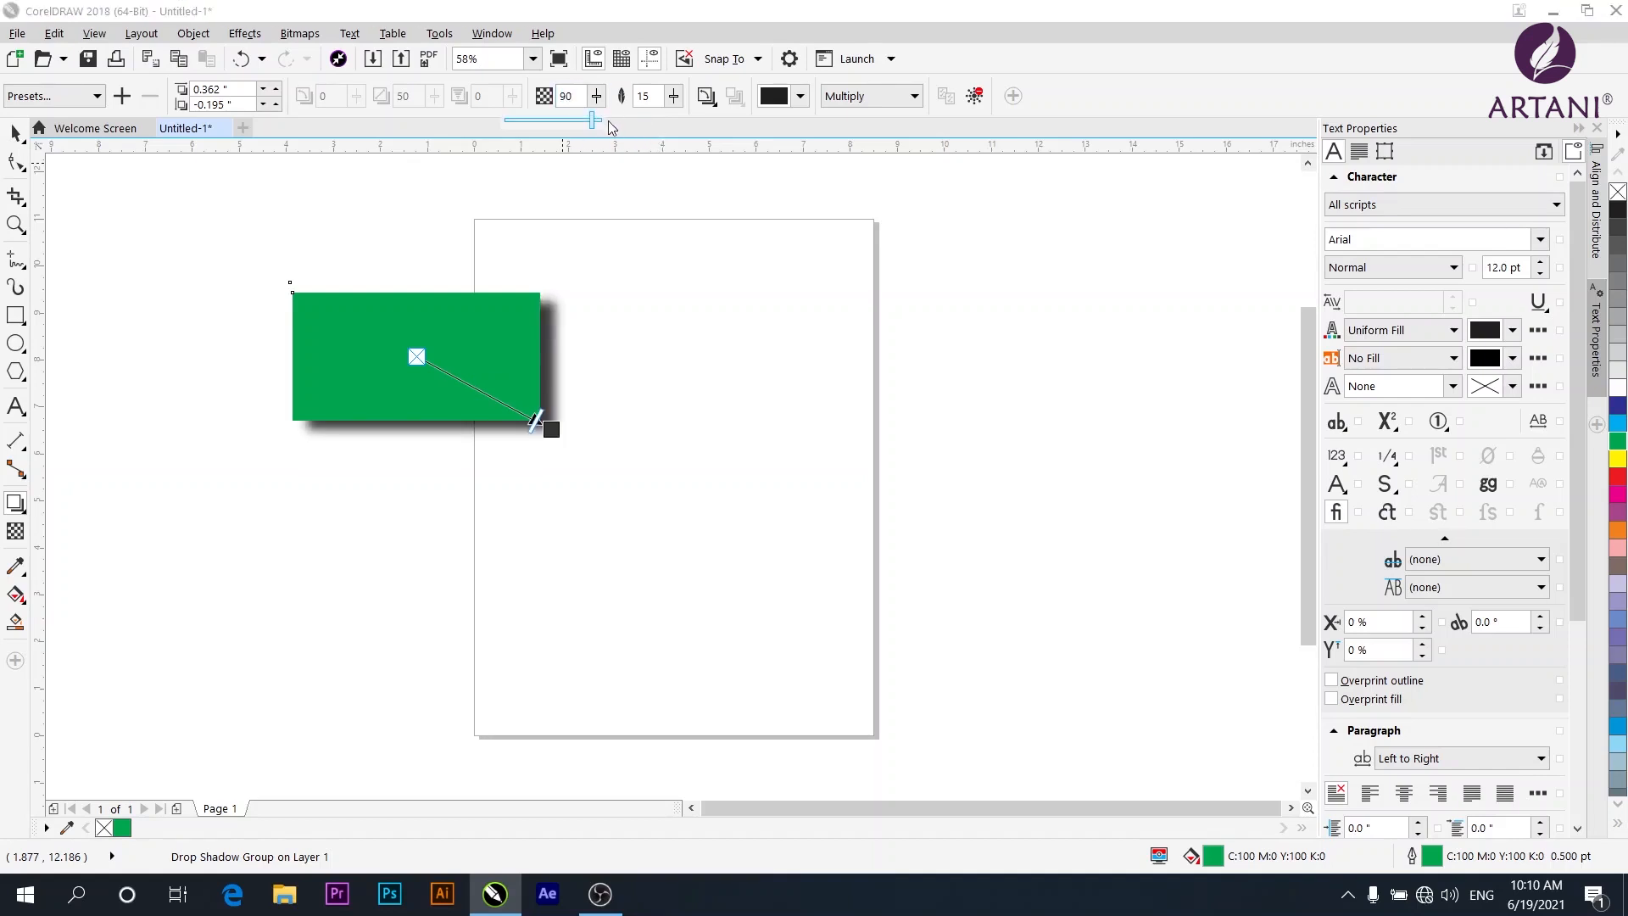
drag(596, 127, 595, 124)
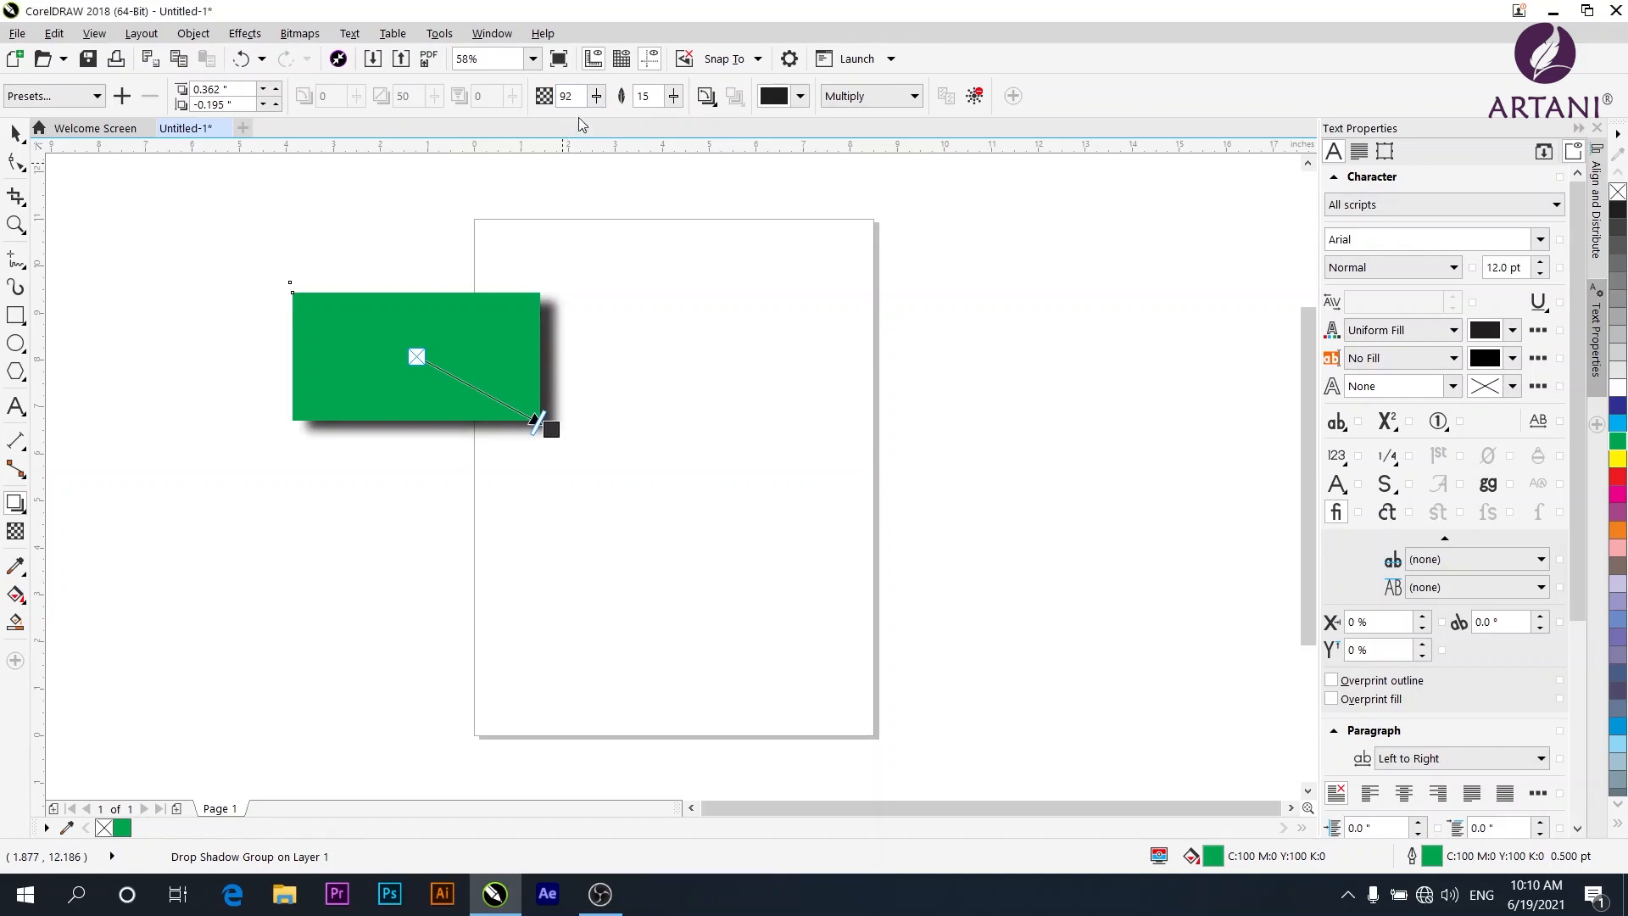
click(598, 100)
drag(598, 127, 566, 126)
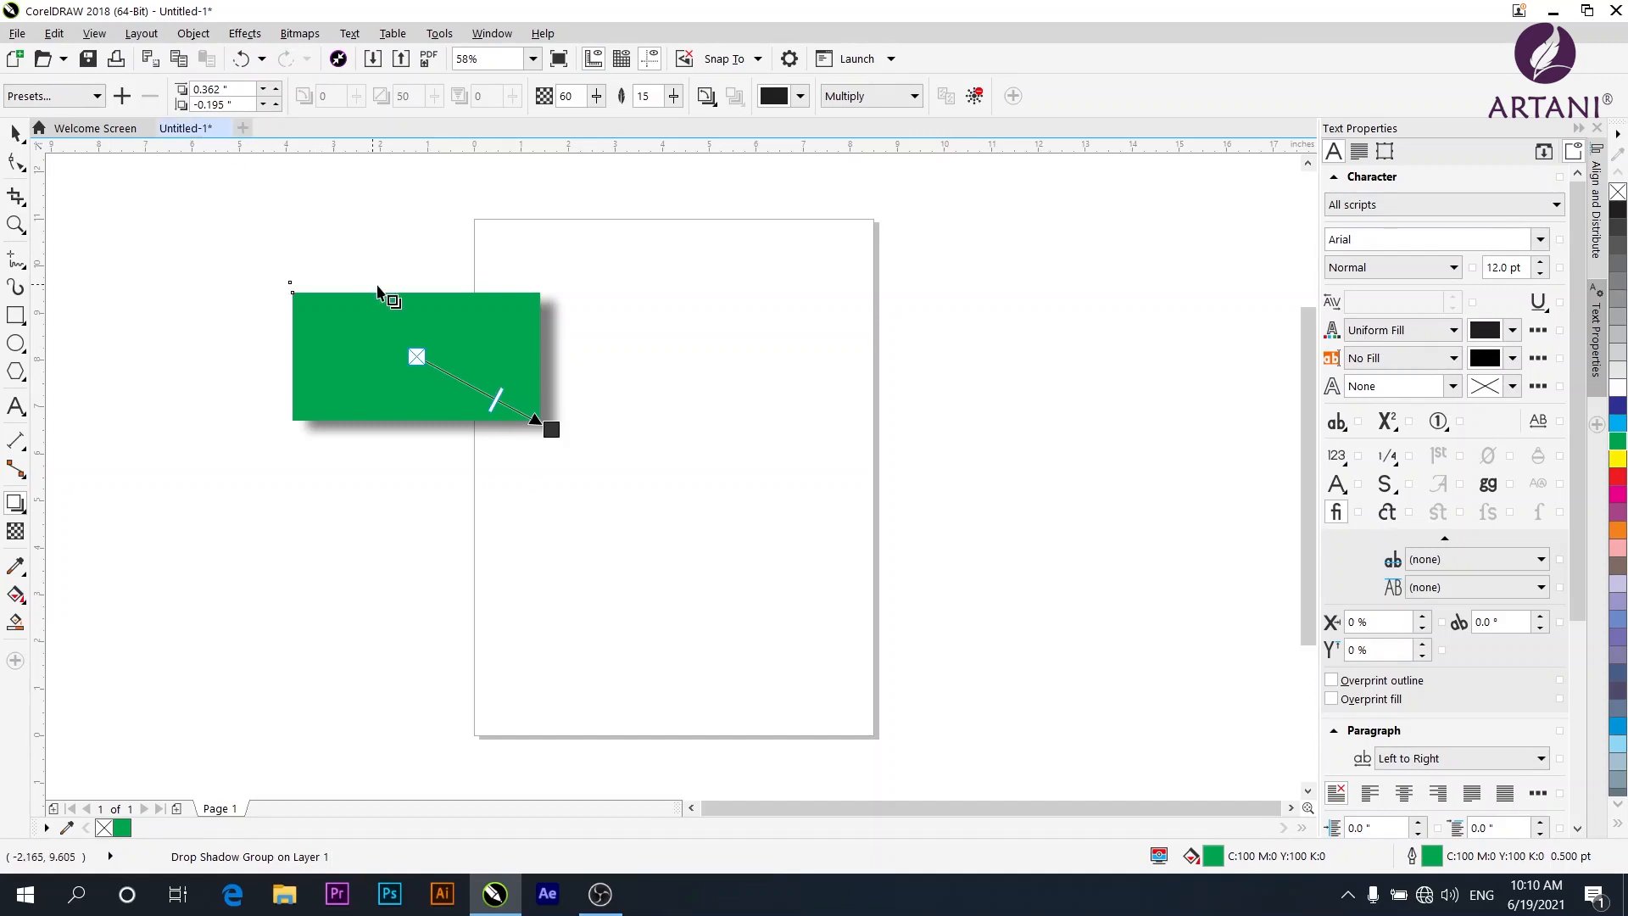
Step: Increase the drop shadow's horizontal offset to 0.412"
click(277, 90)
click(277, 91)
click(276, 90)
click(277, 90)
click(276, 91)
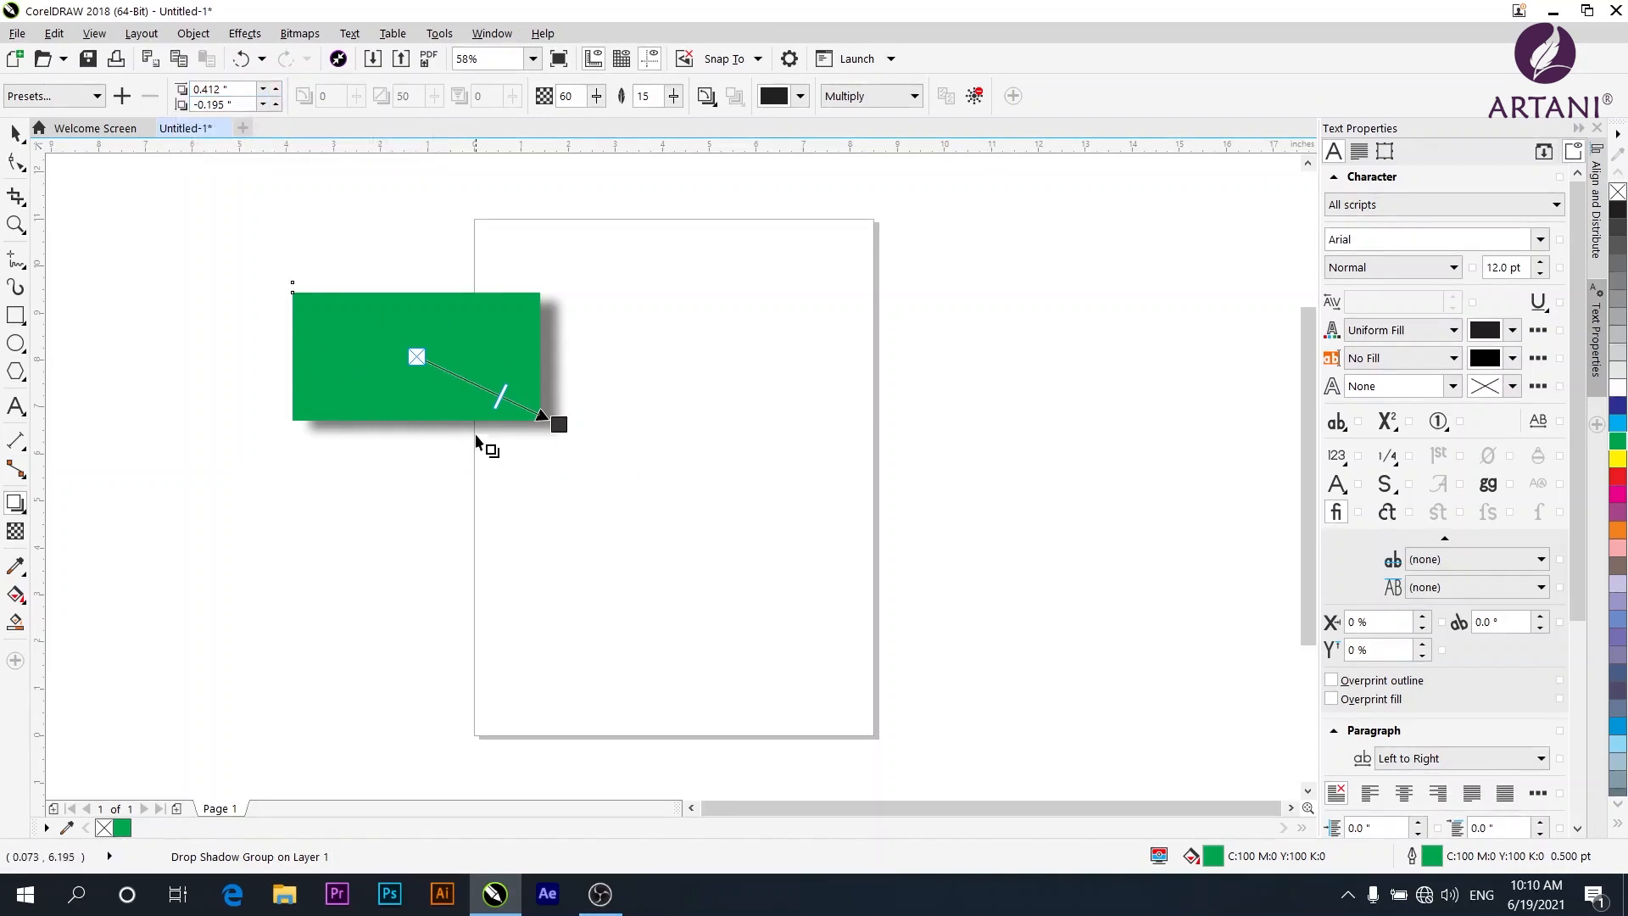
click(572, 479)
click(501, 415)
Step: Apply the Medium Glow shadow preset, and redraw it as a drop shadow offset about 1.023" horizontally and -0.602" vertically
click(97, 100)
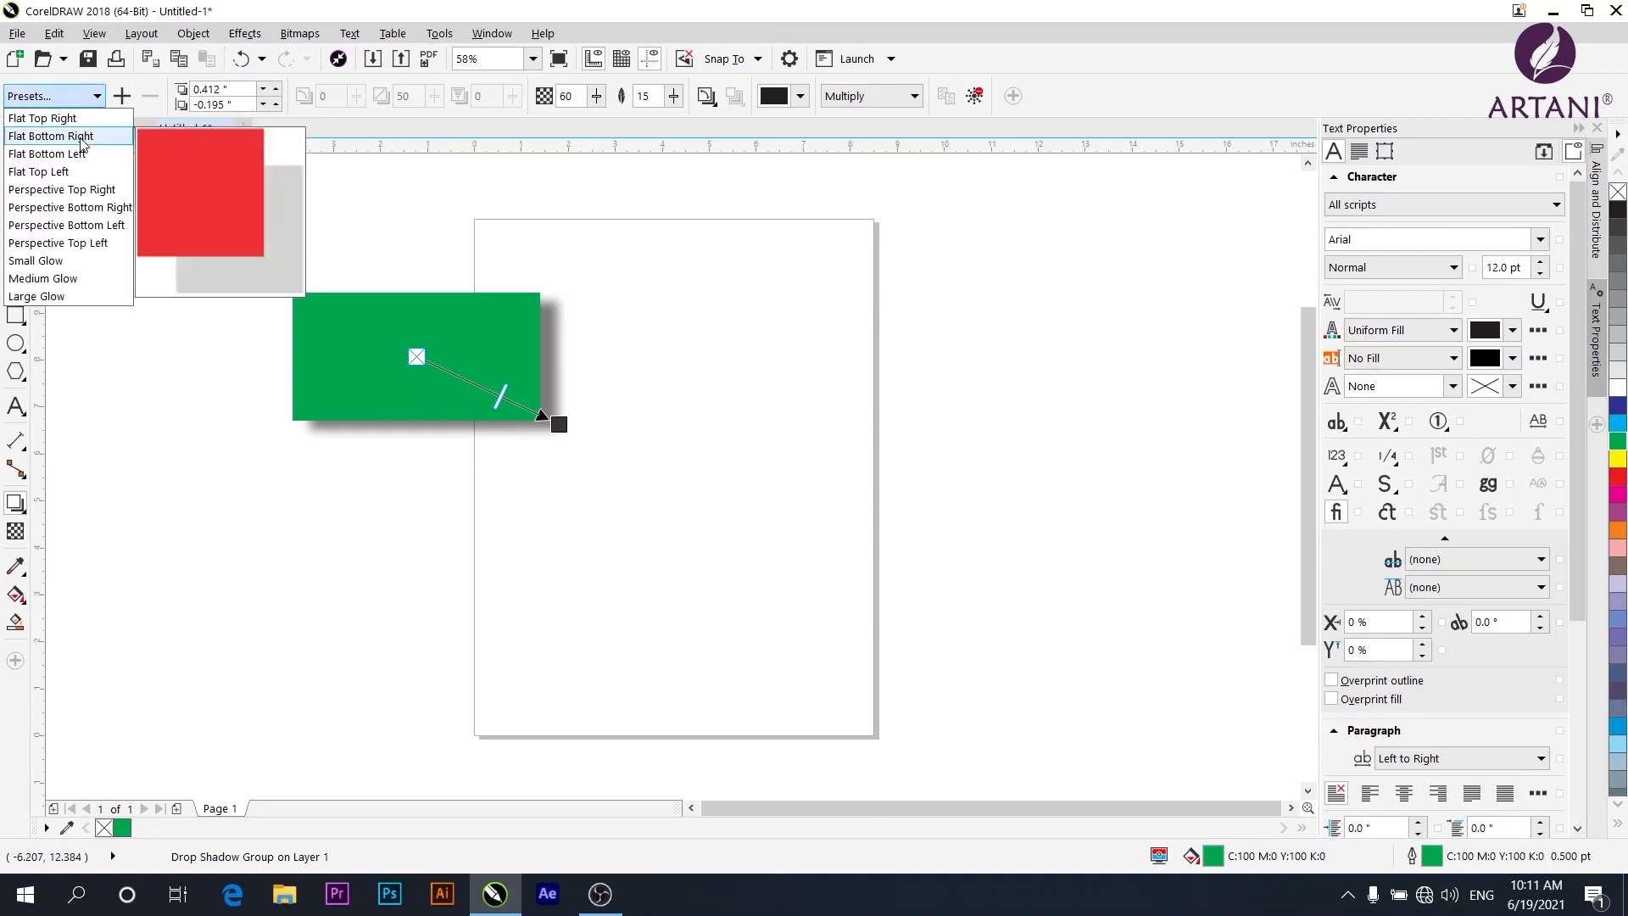
click(66, 282)
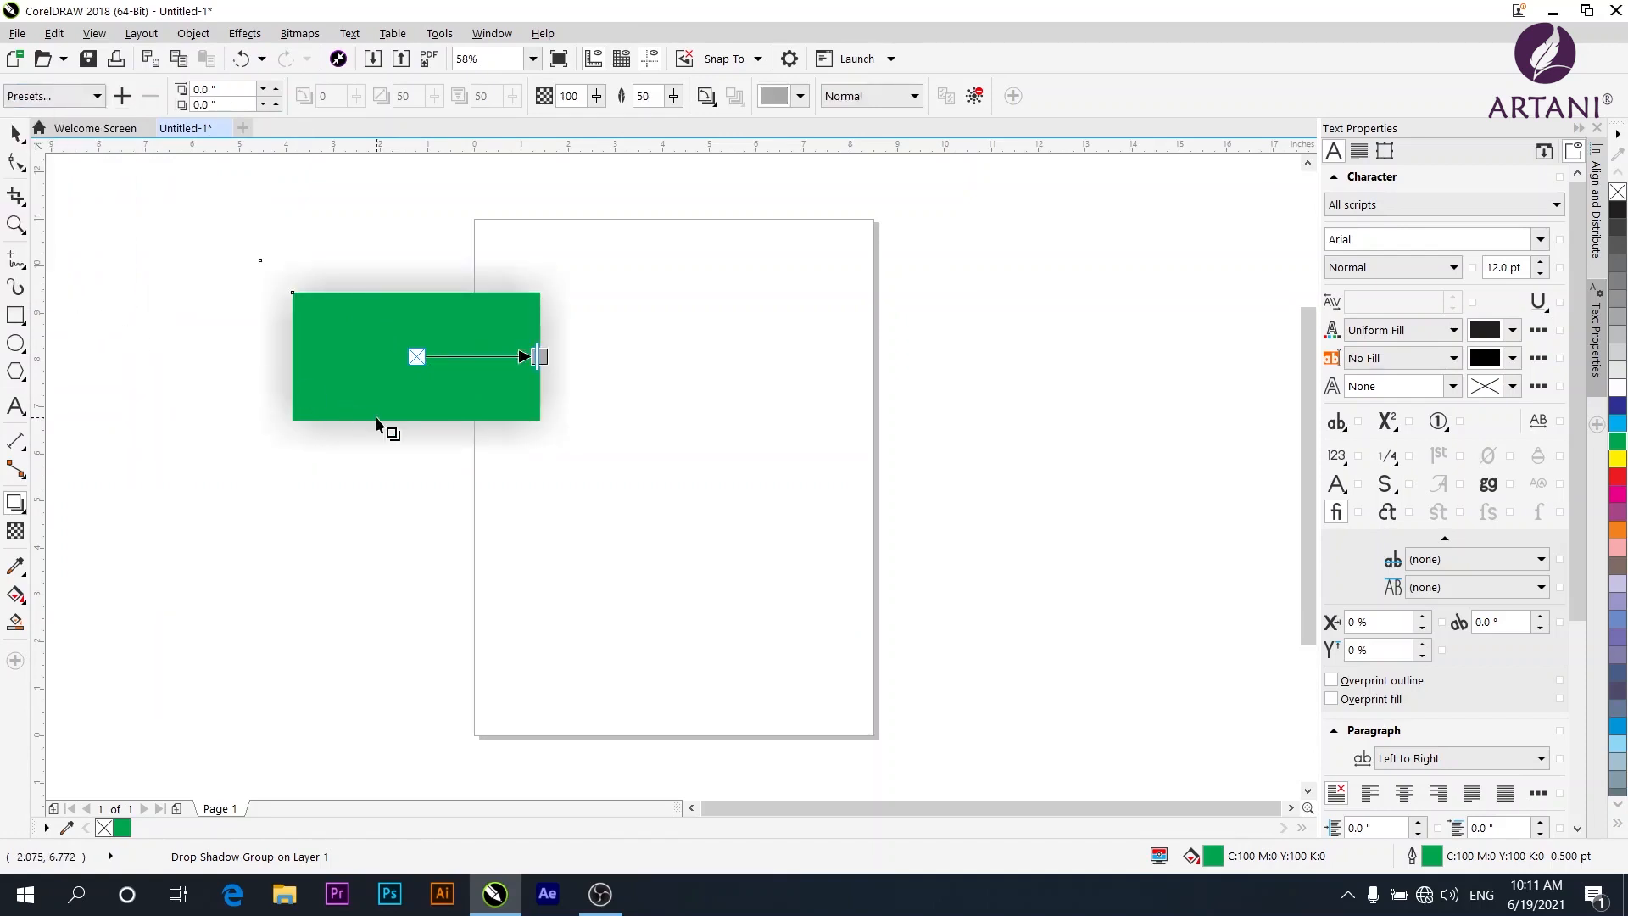
drag(378, 424, 573, 449)
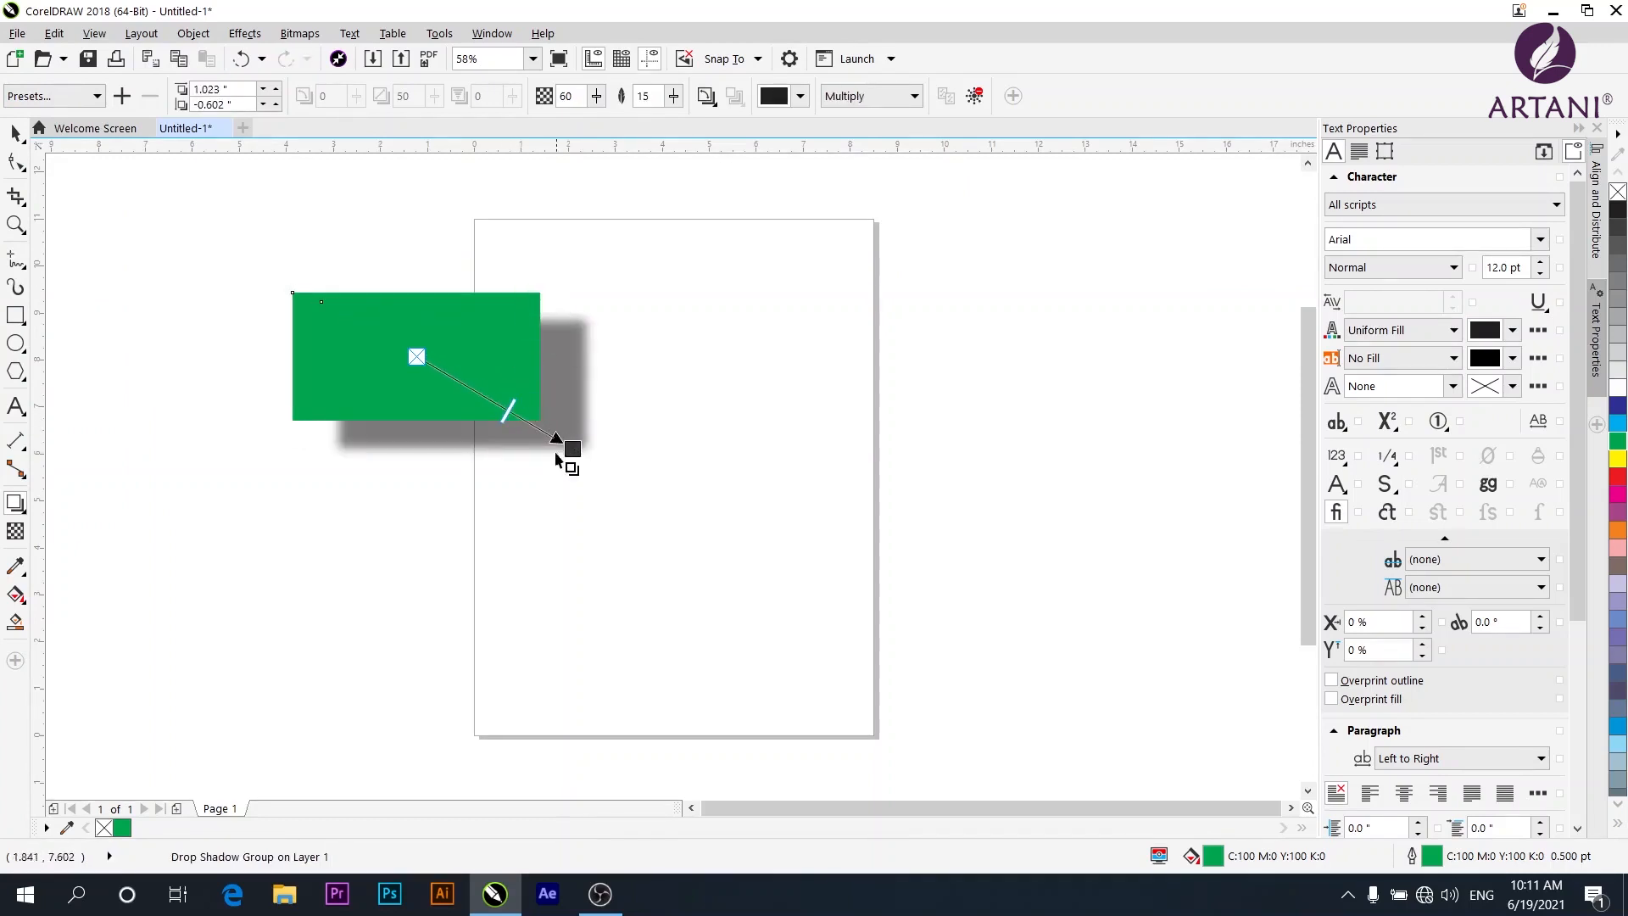
Step: Try drop shadow feathering values of about 51, 83 and 24, and settle on 23
click(675, 98)
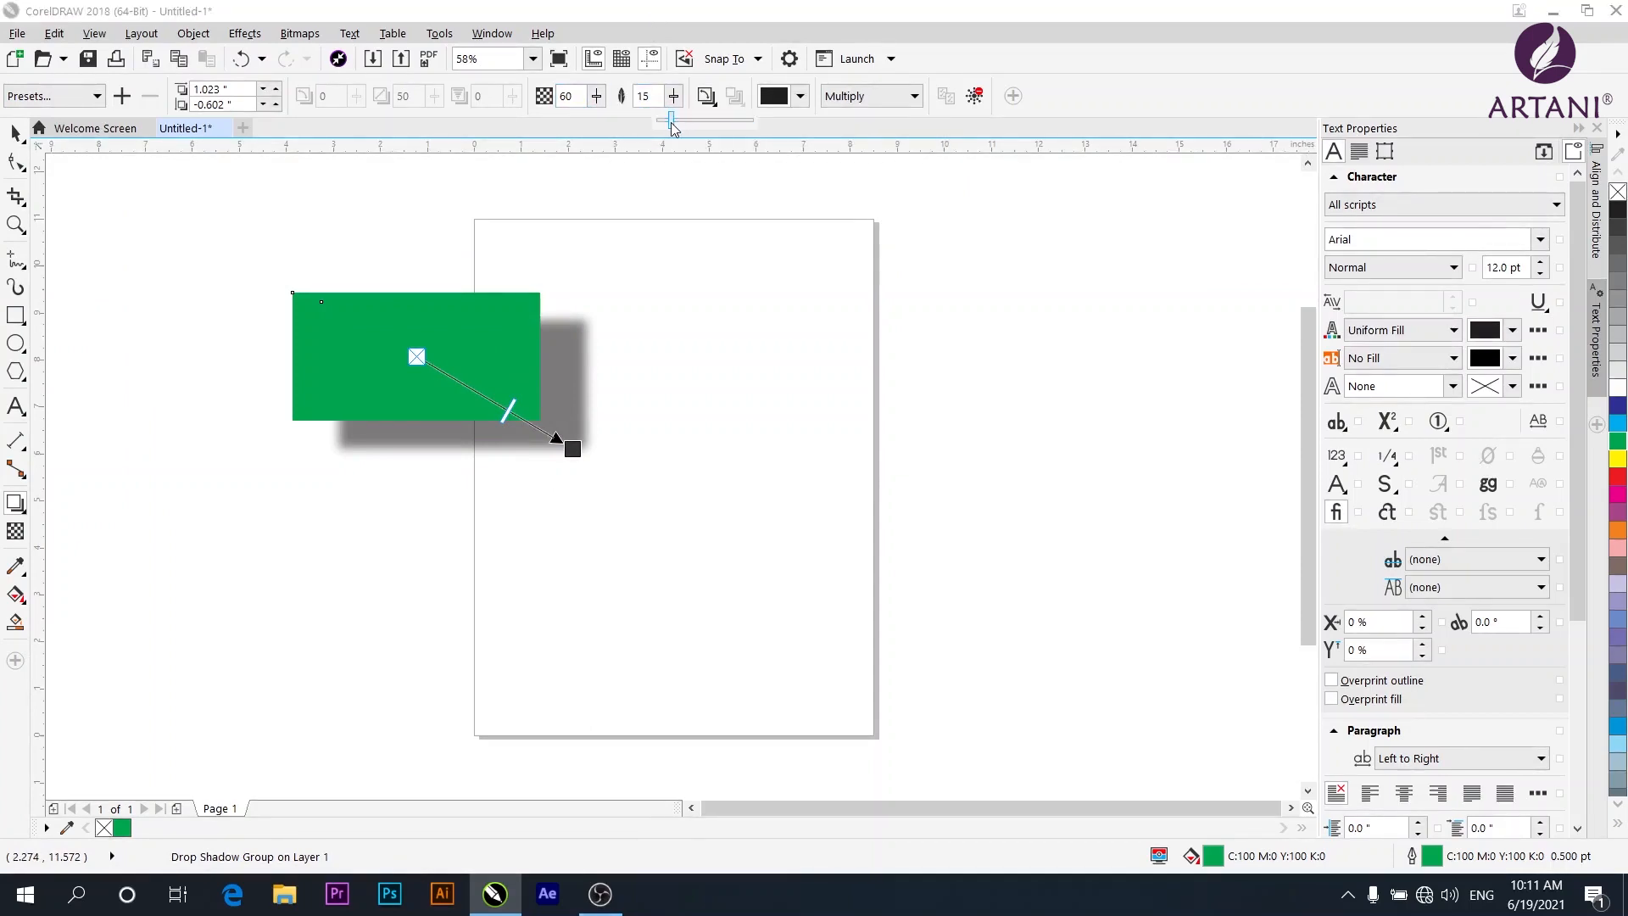
drag(673, 127, 709, 129)
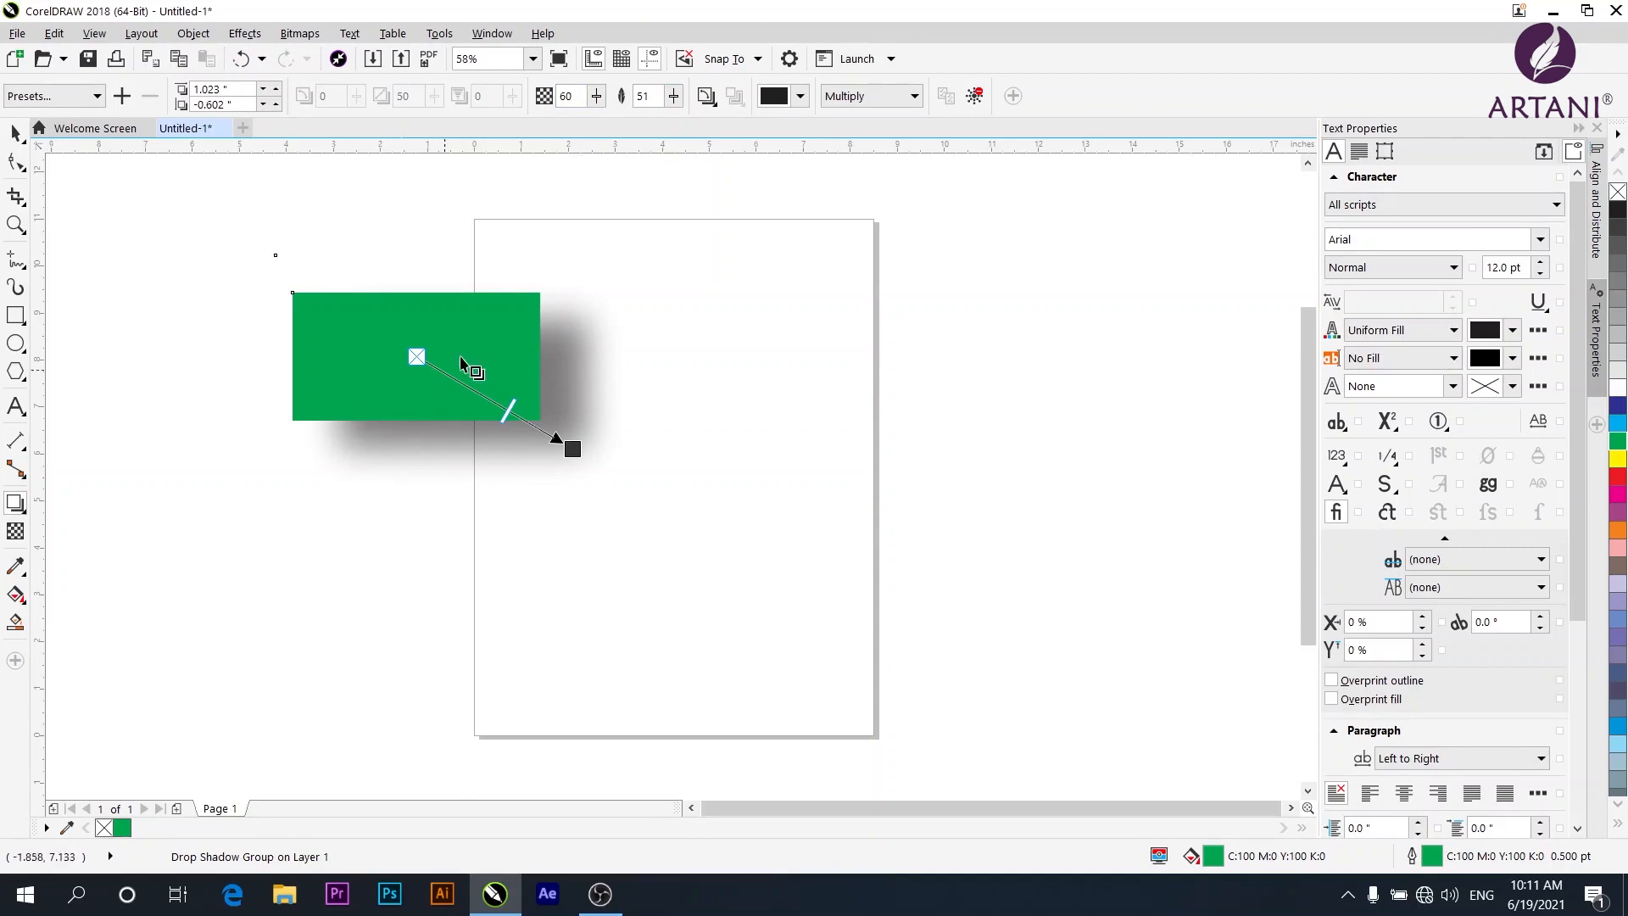
click(674, 98)
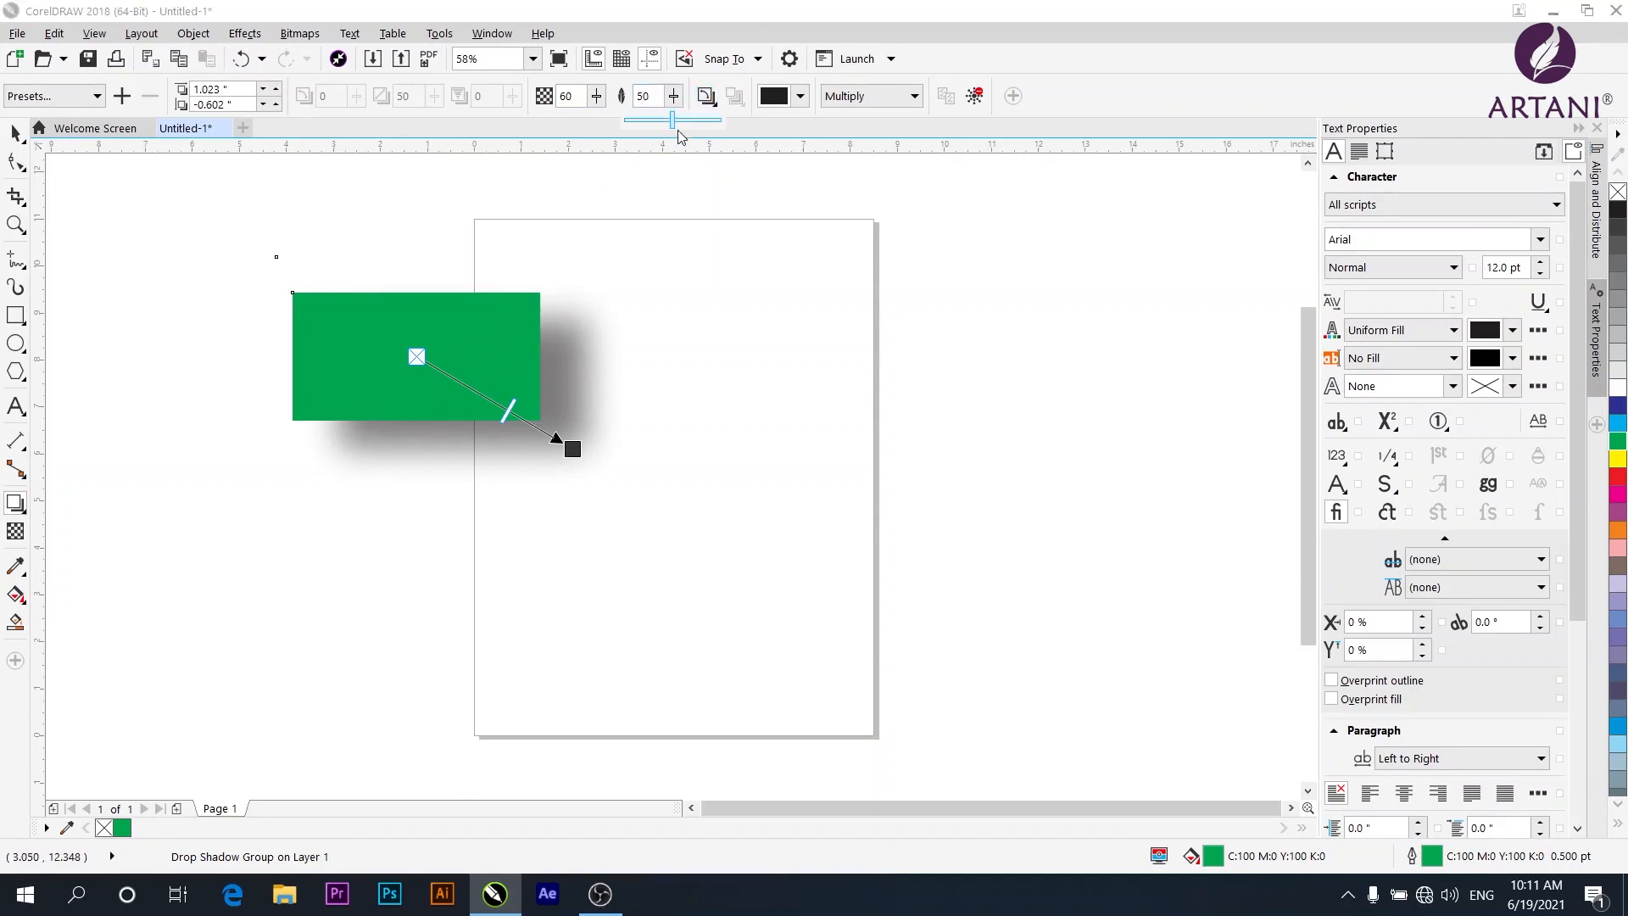
drag(676, 127, 706, 127)
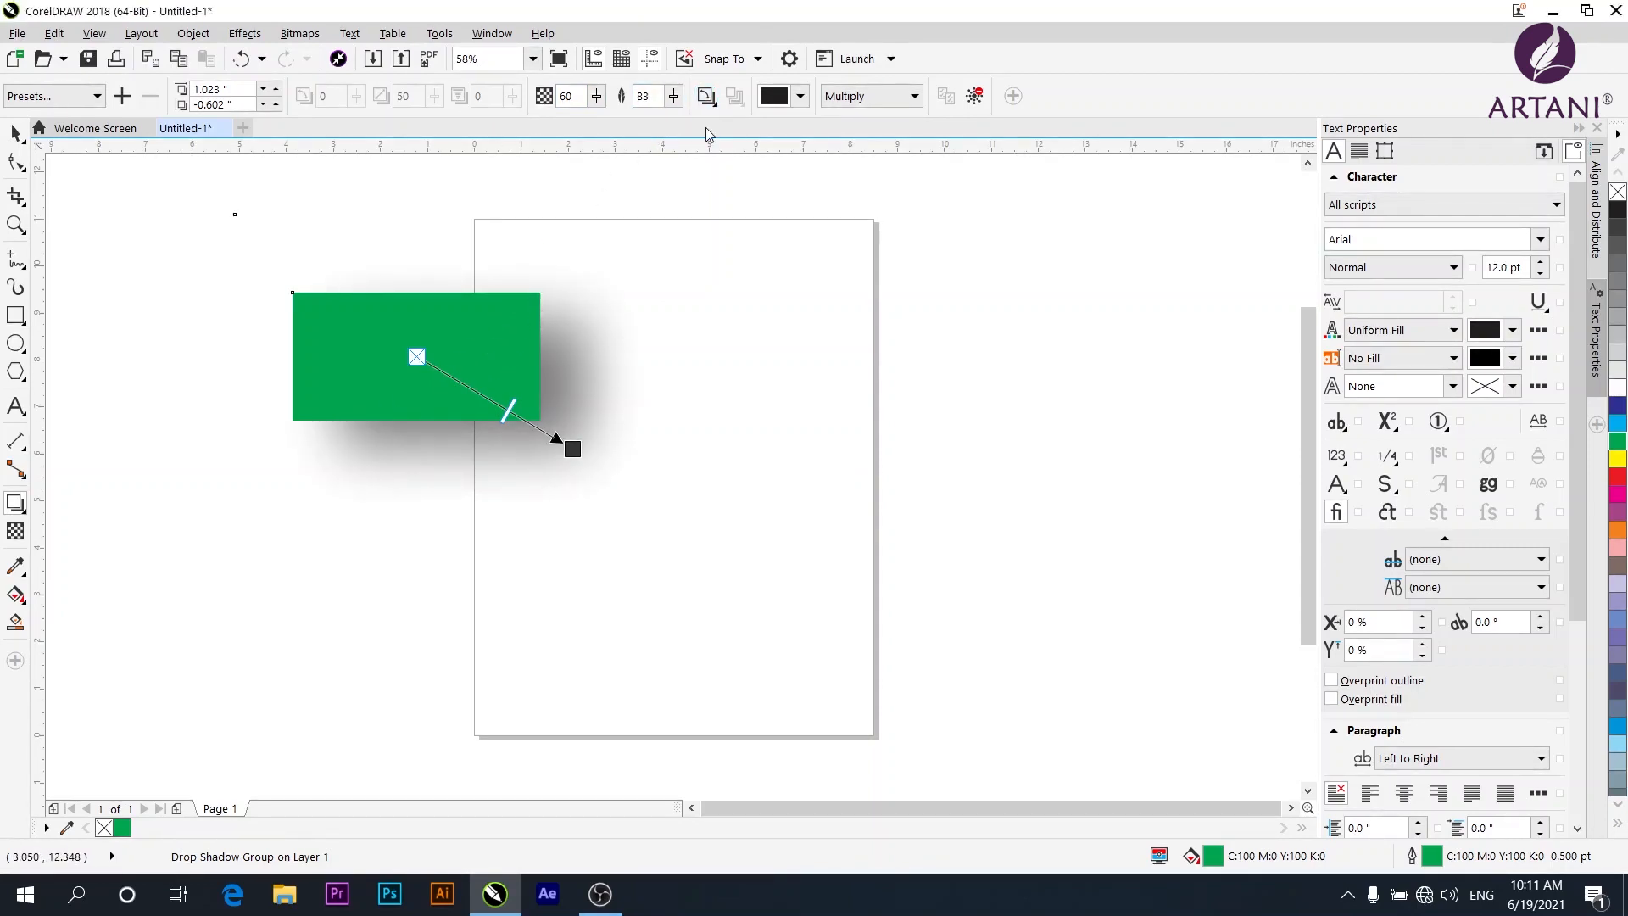
click(674, 97)
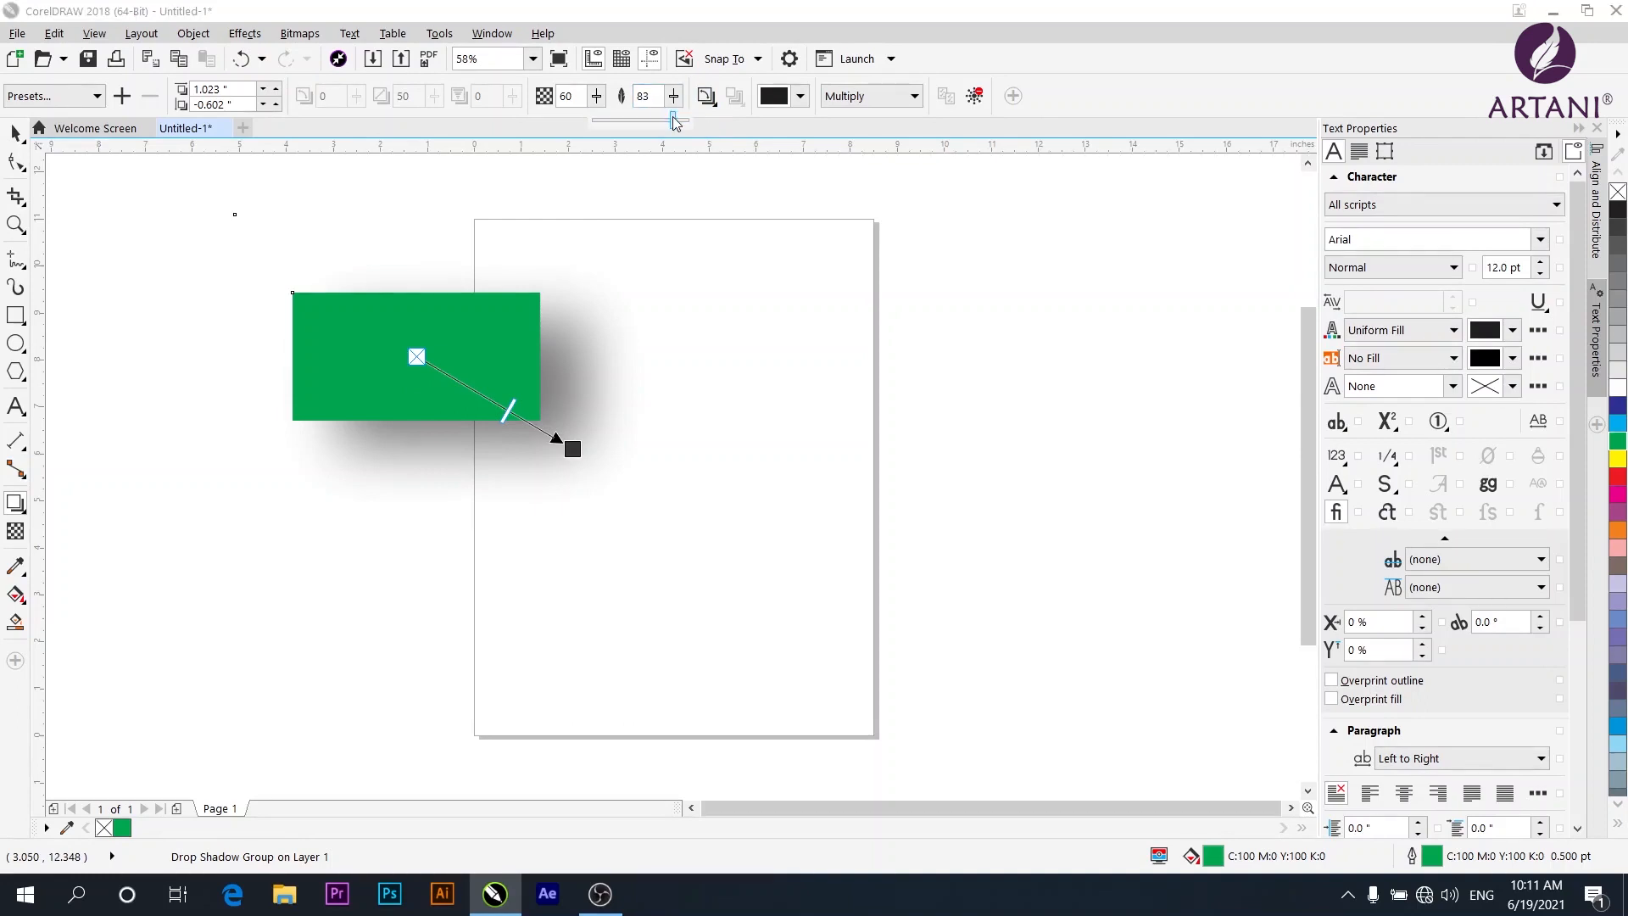
drag(675, 120, 616, 124)
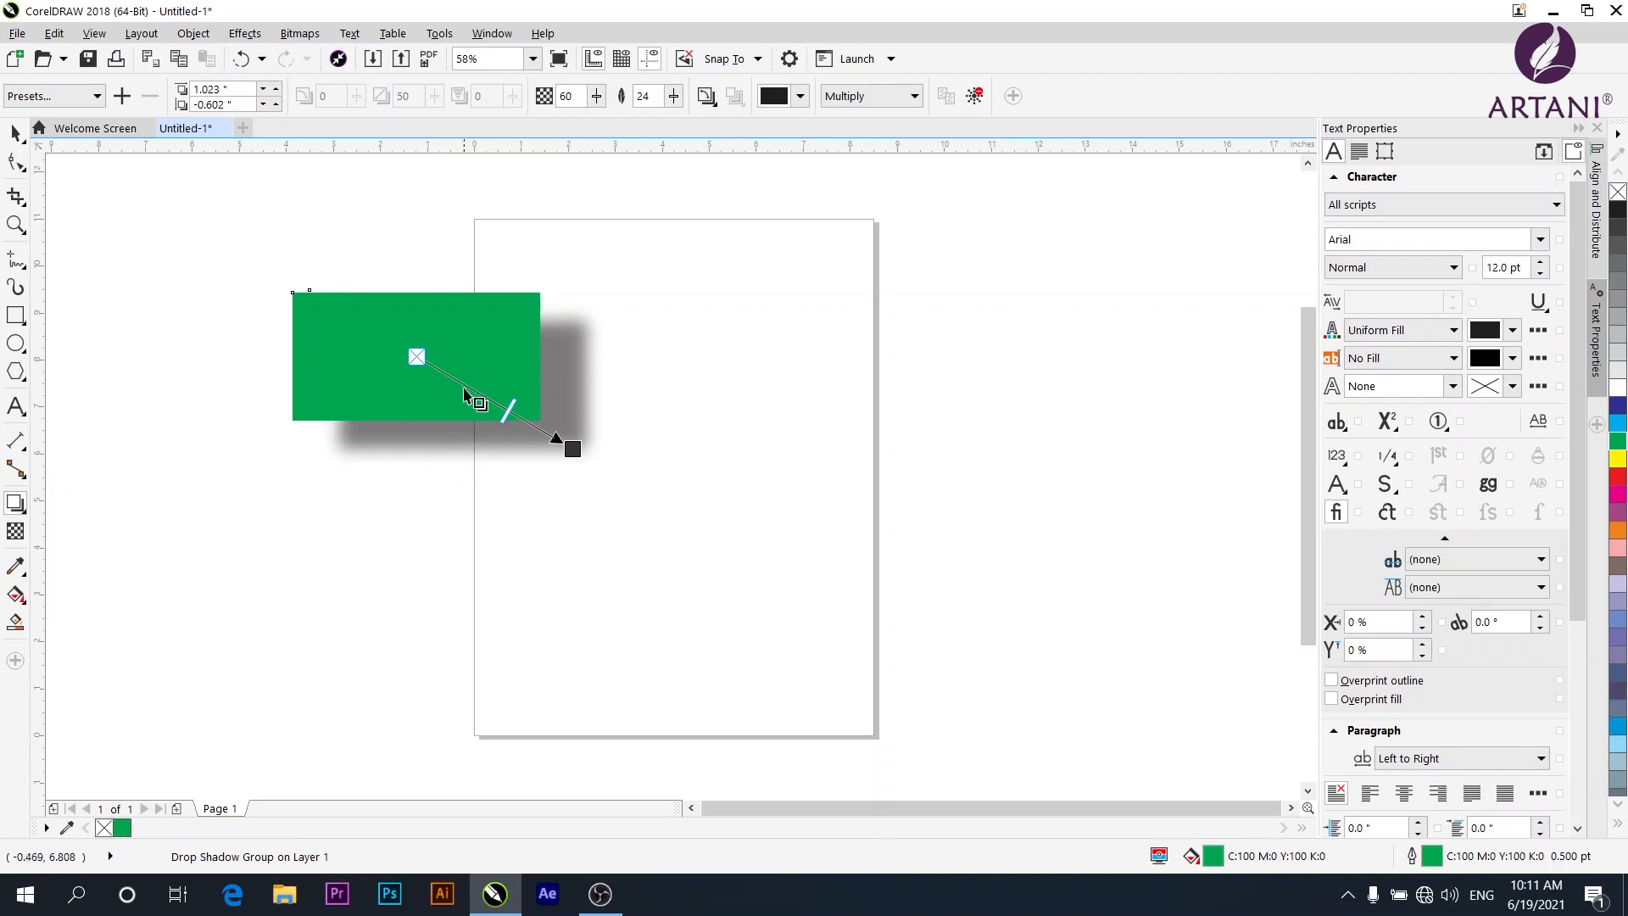
click(673, 95)
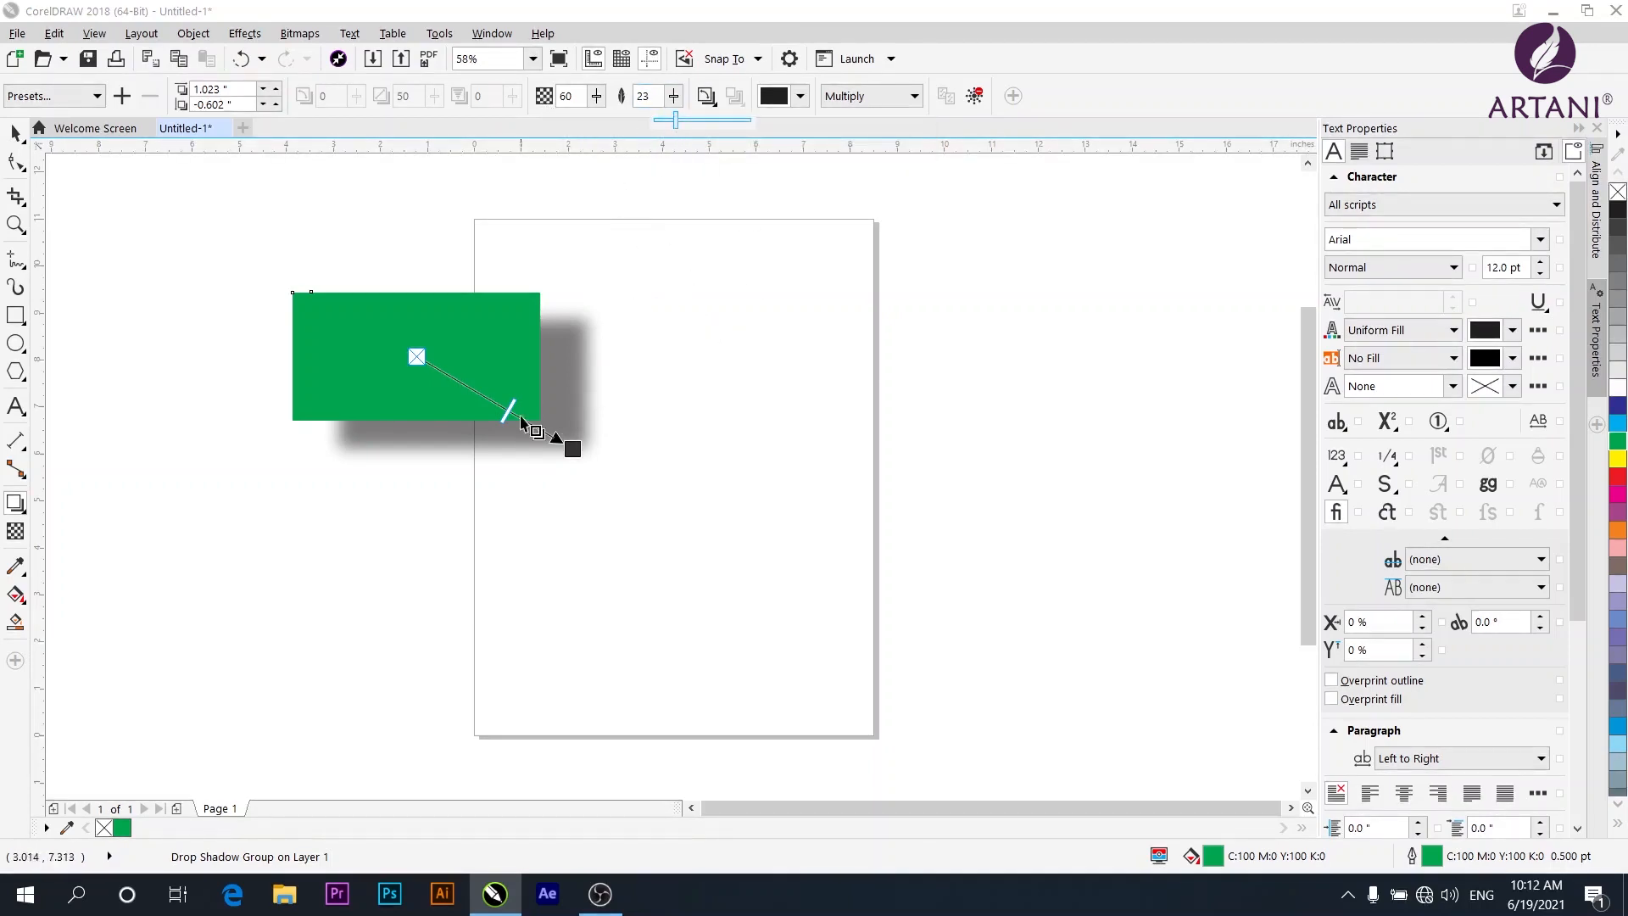
Step: Try the Middle feathering direction on the drop shadow and undo the change
click(705, 96)
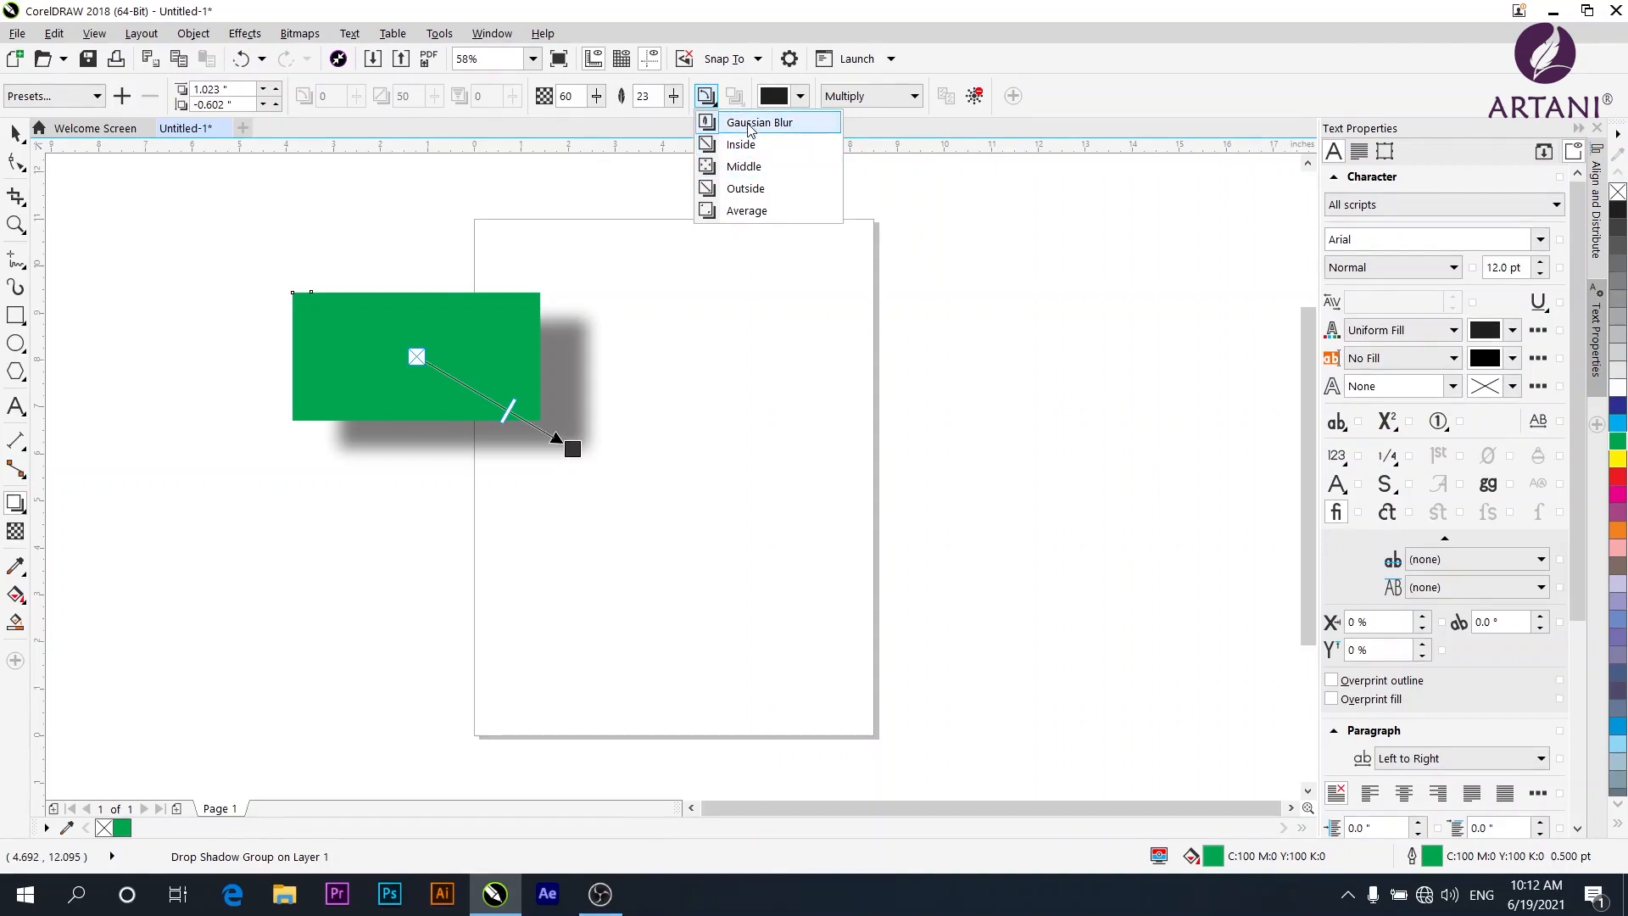
click(744, 167)
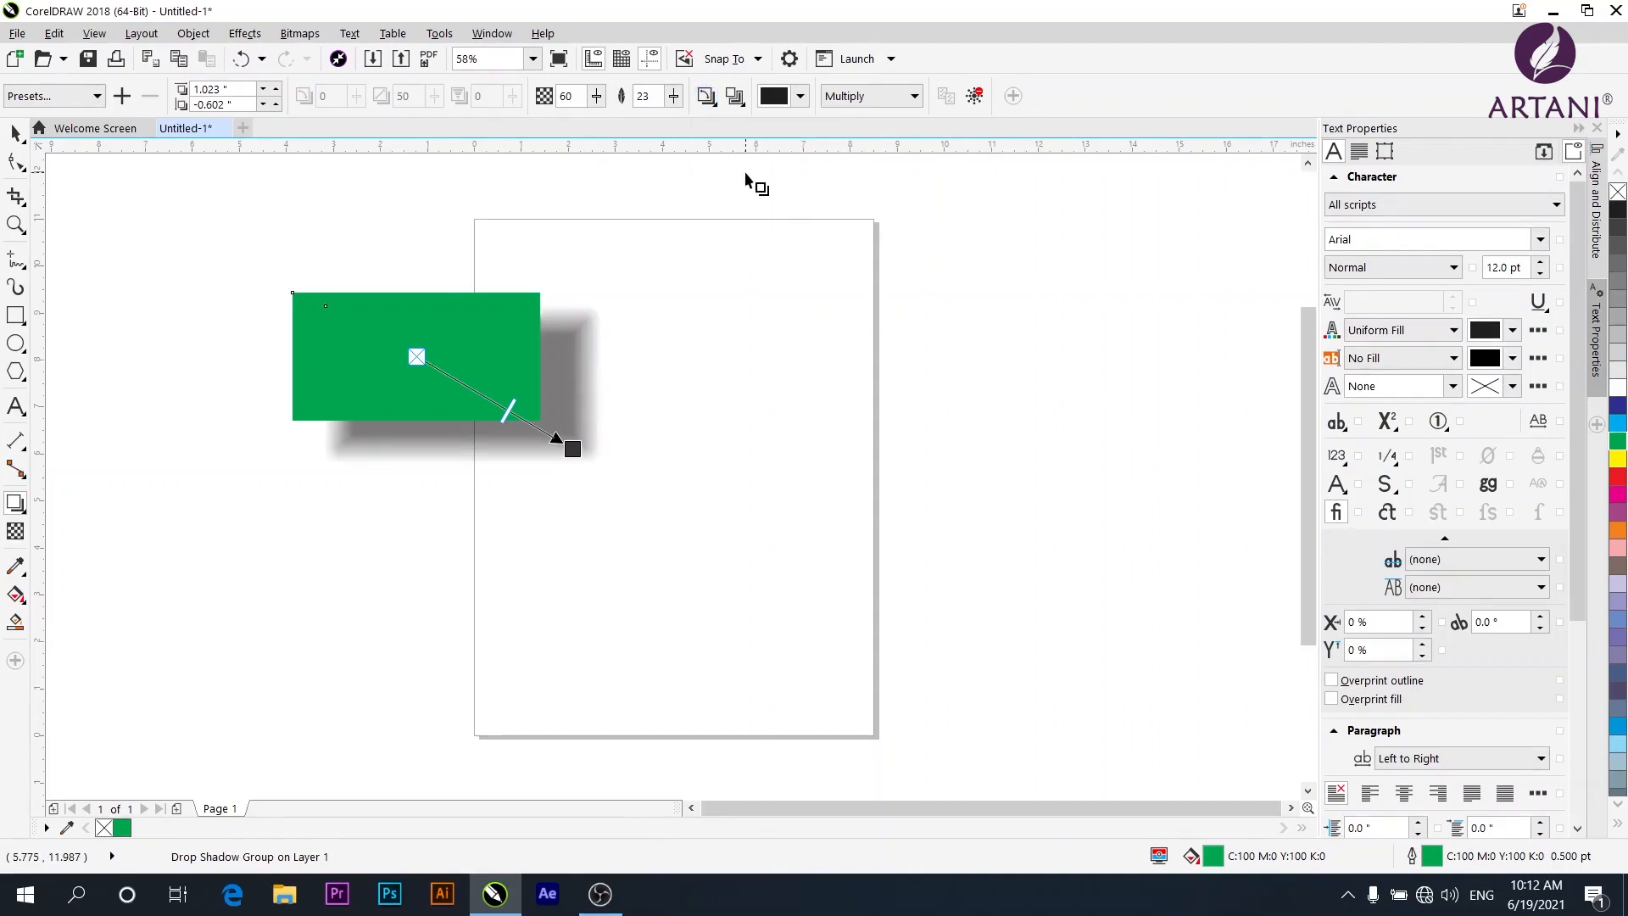
key(ctrl+z)
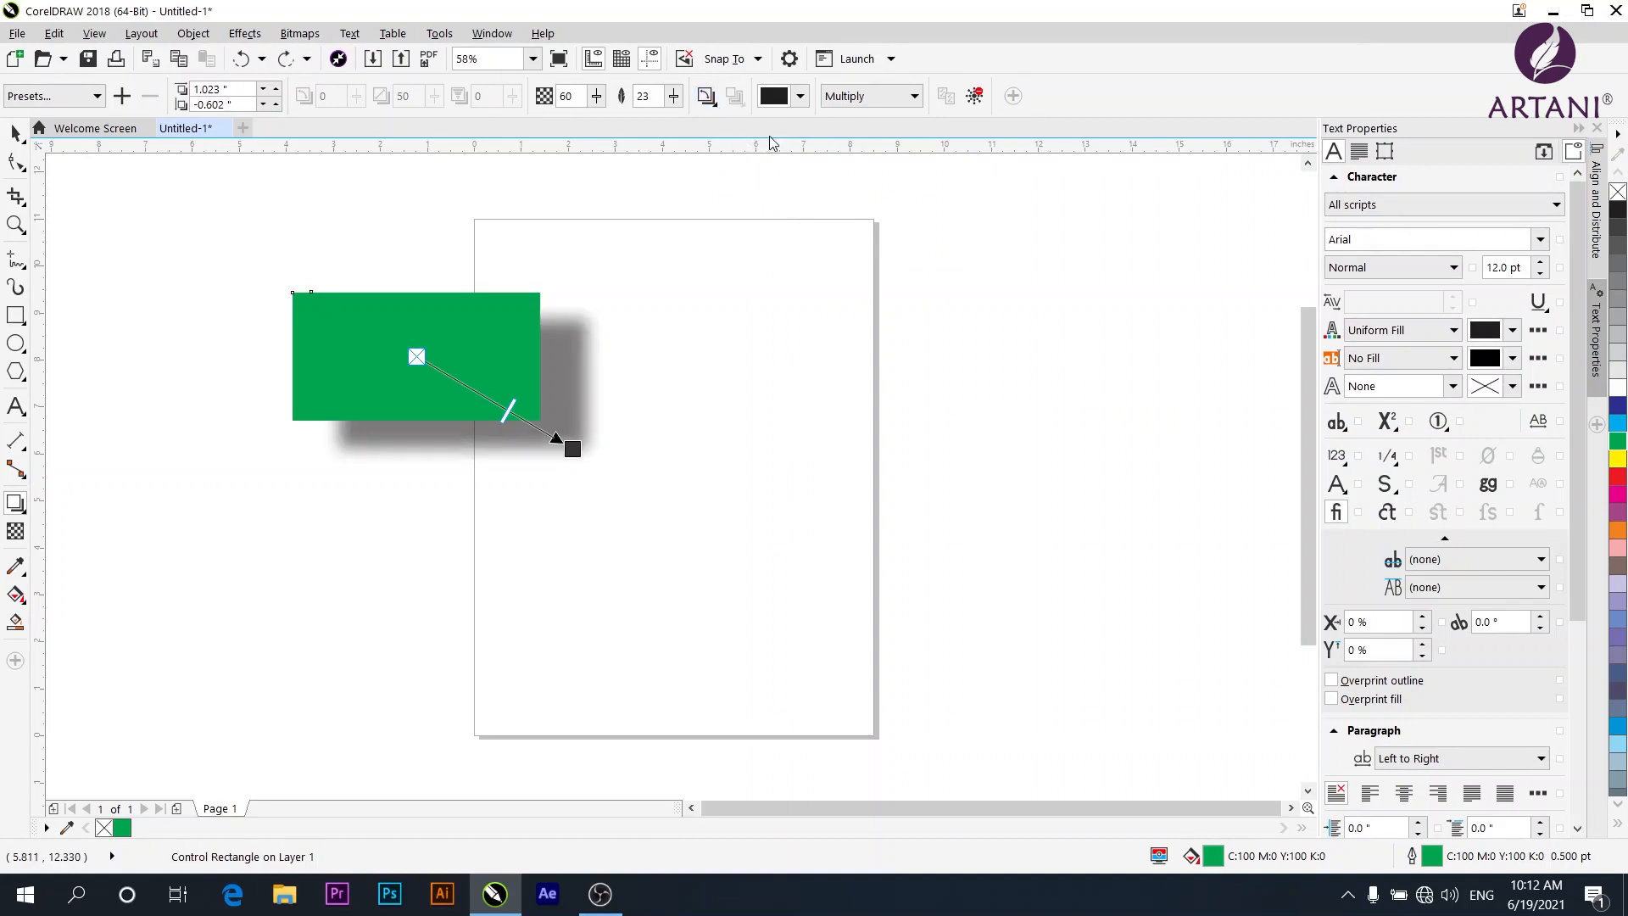
Step: Change the drop shadow colour to light green, C63 M0 Y100 K0, and browse the colour viewer and CMYK palette
click(799, 97)
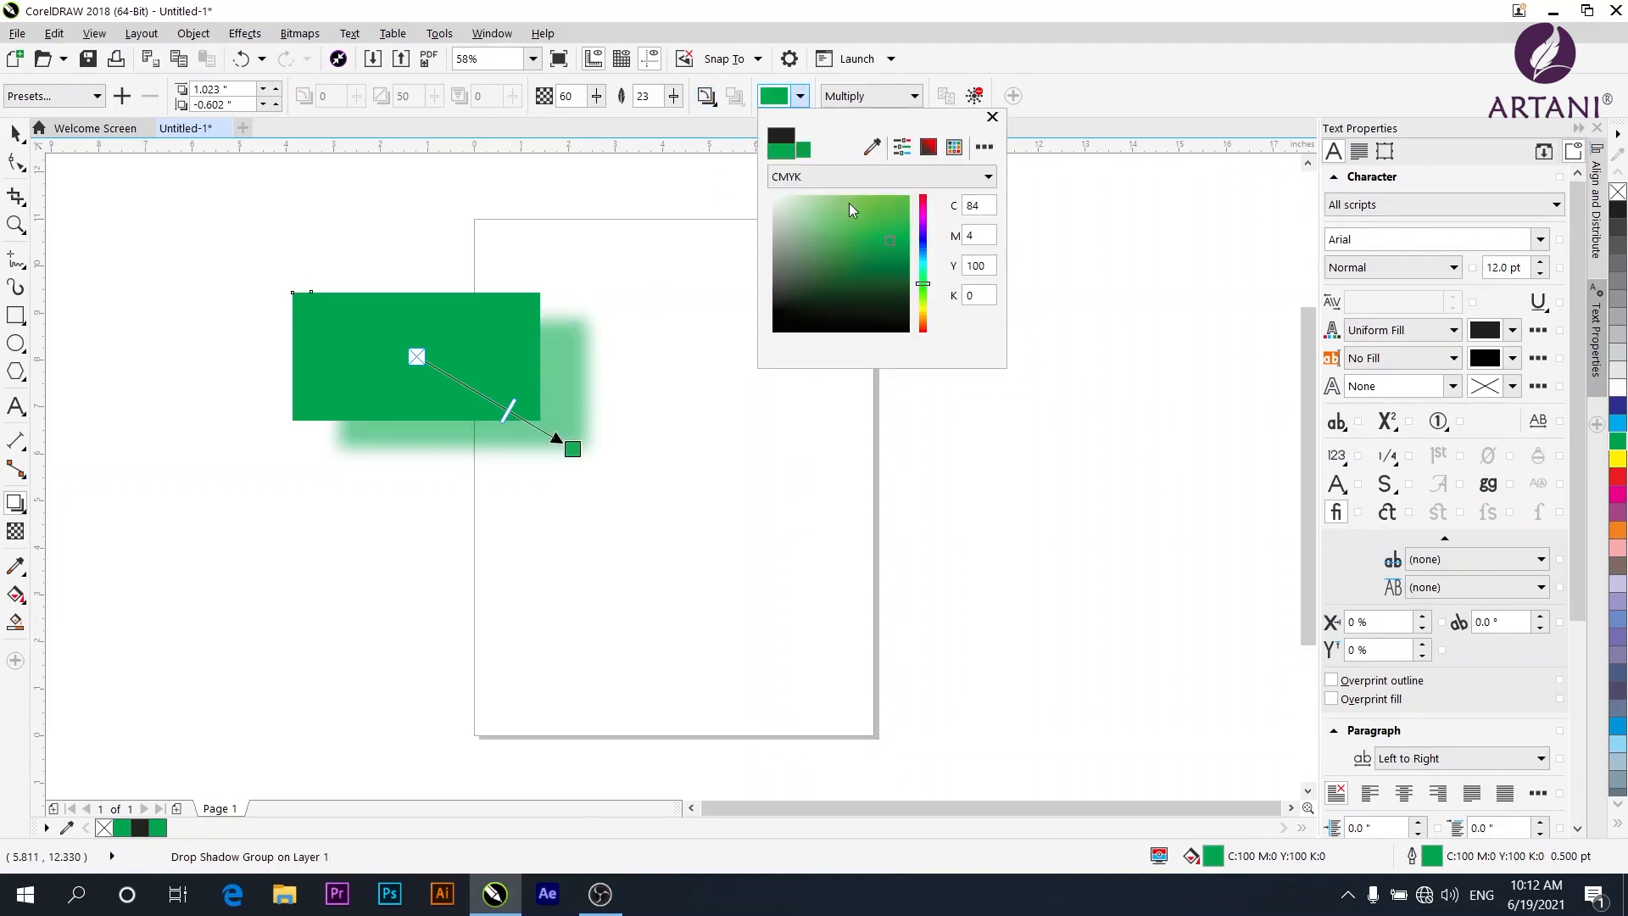
click(870, 242)
click(869, 207)
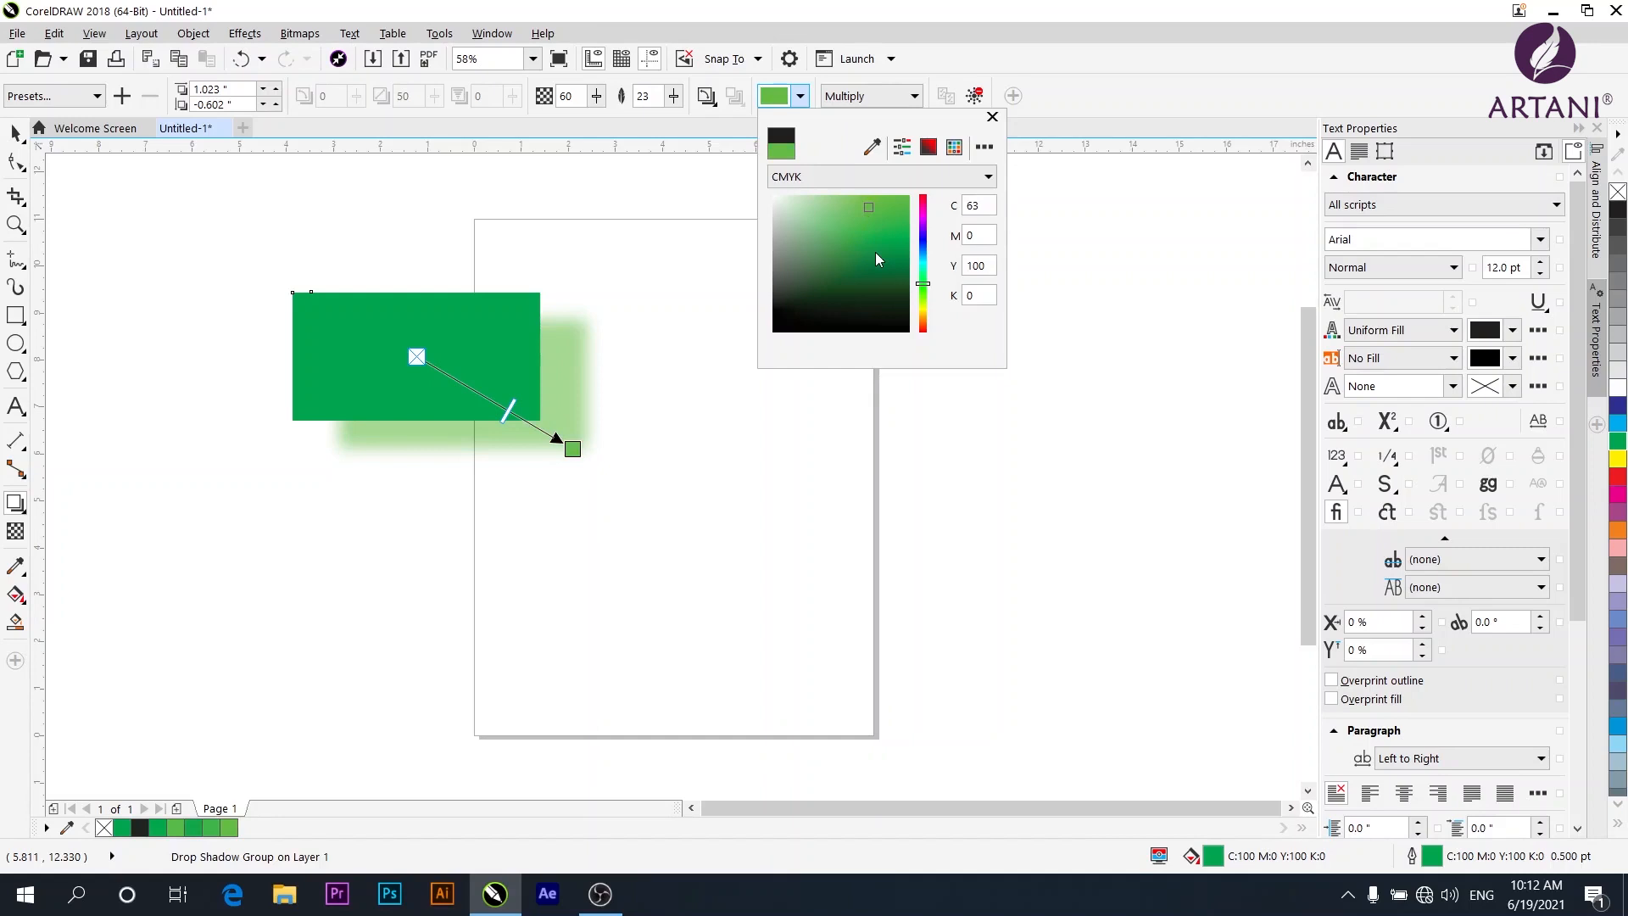
click(930, 154)
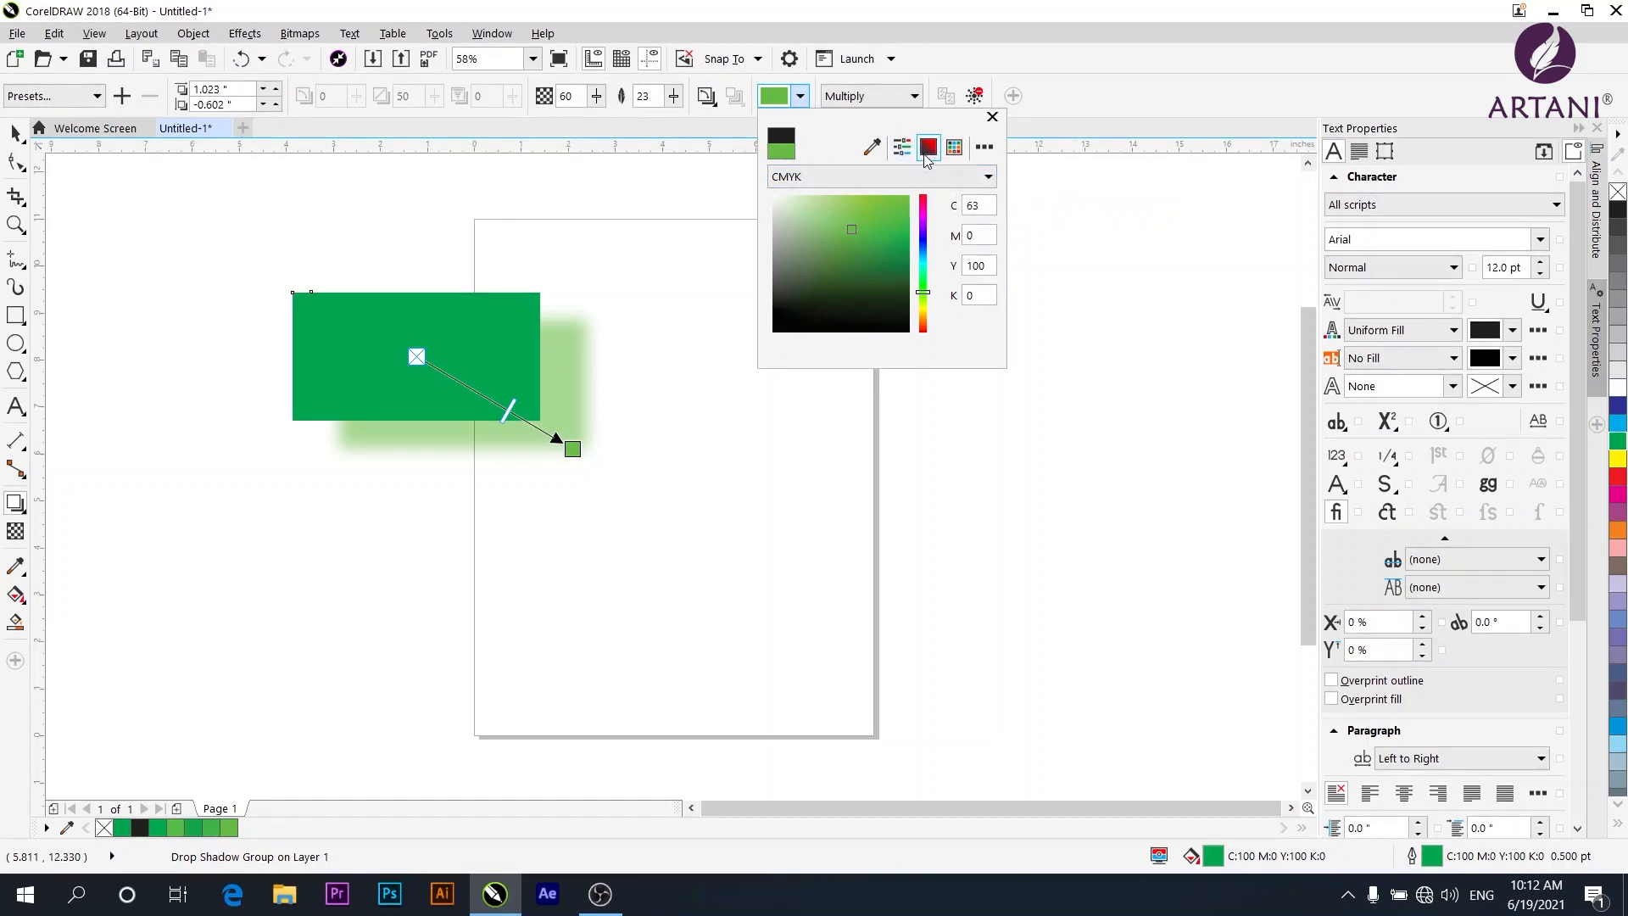
click(954, 148)
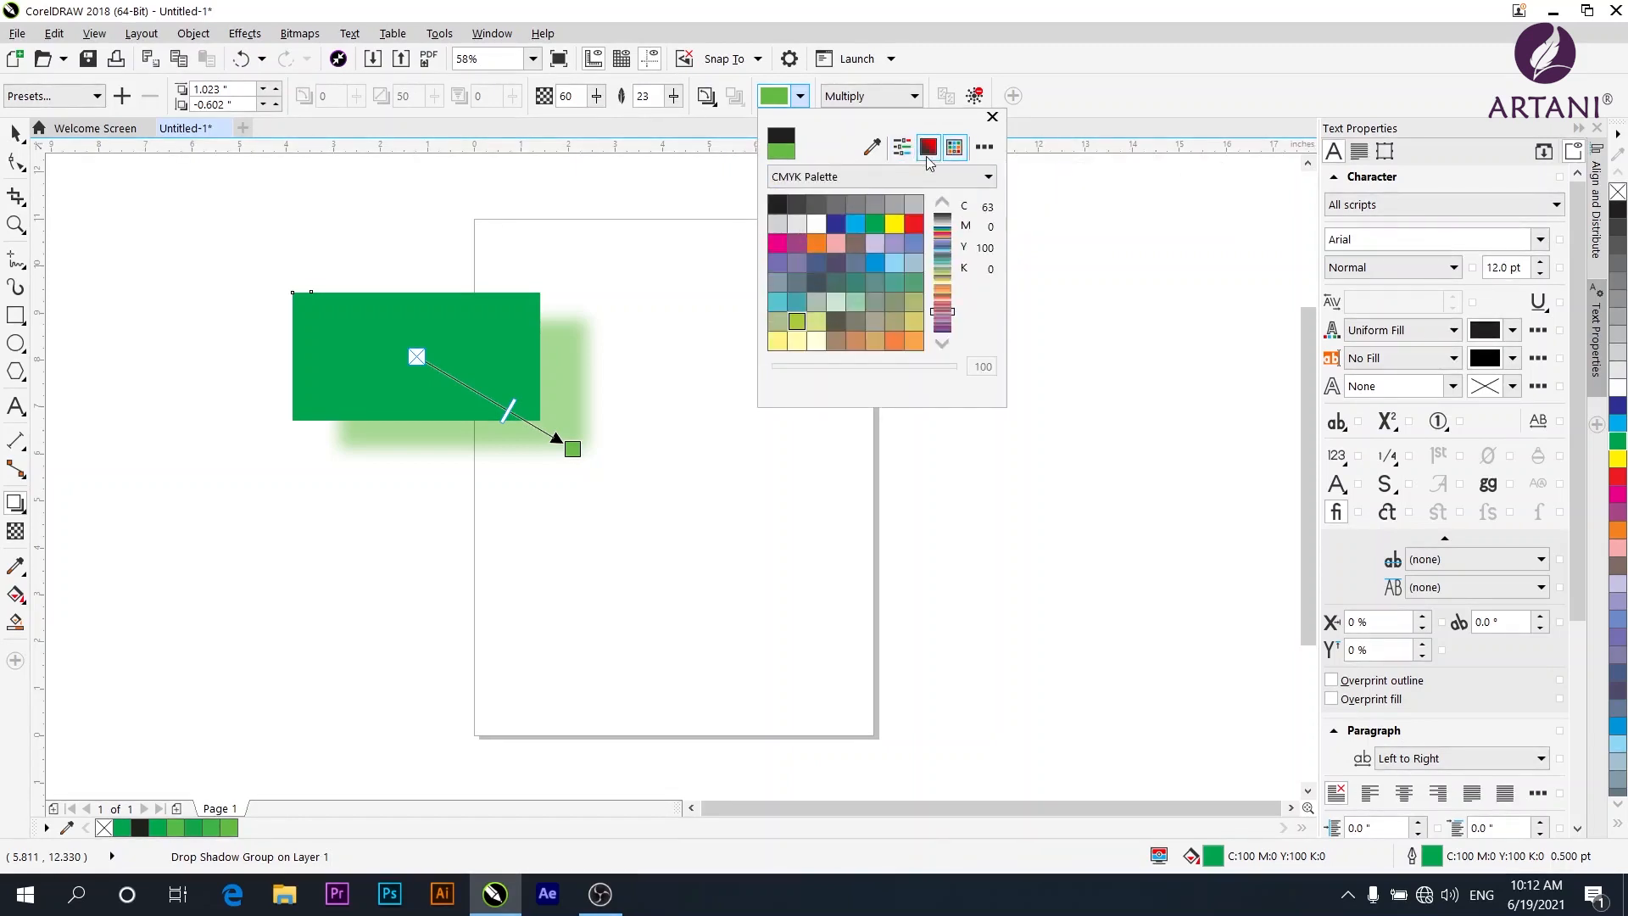
click(929, 149)
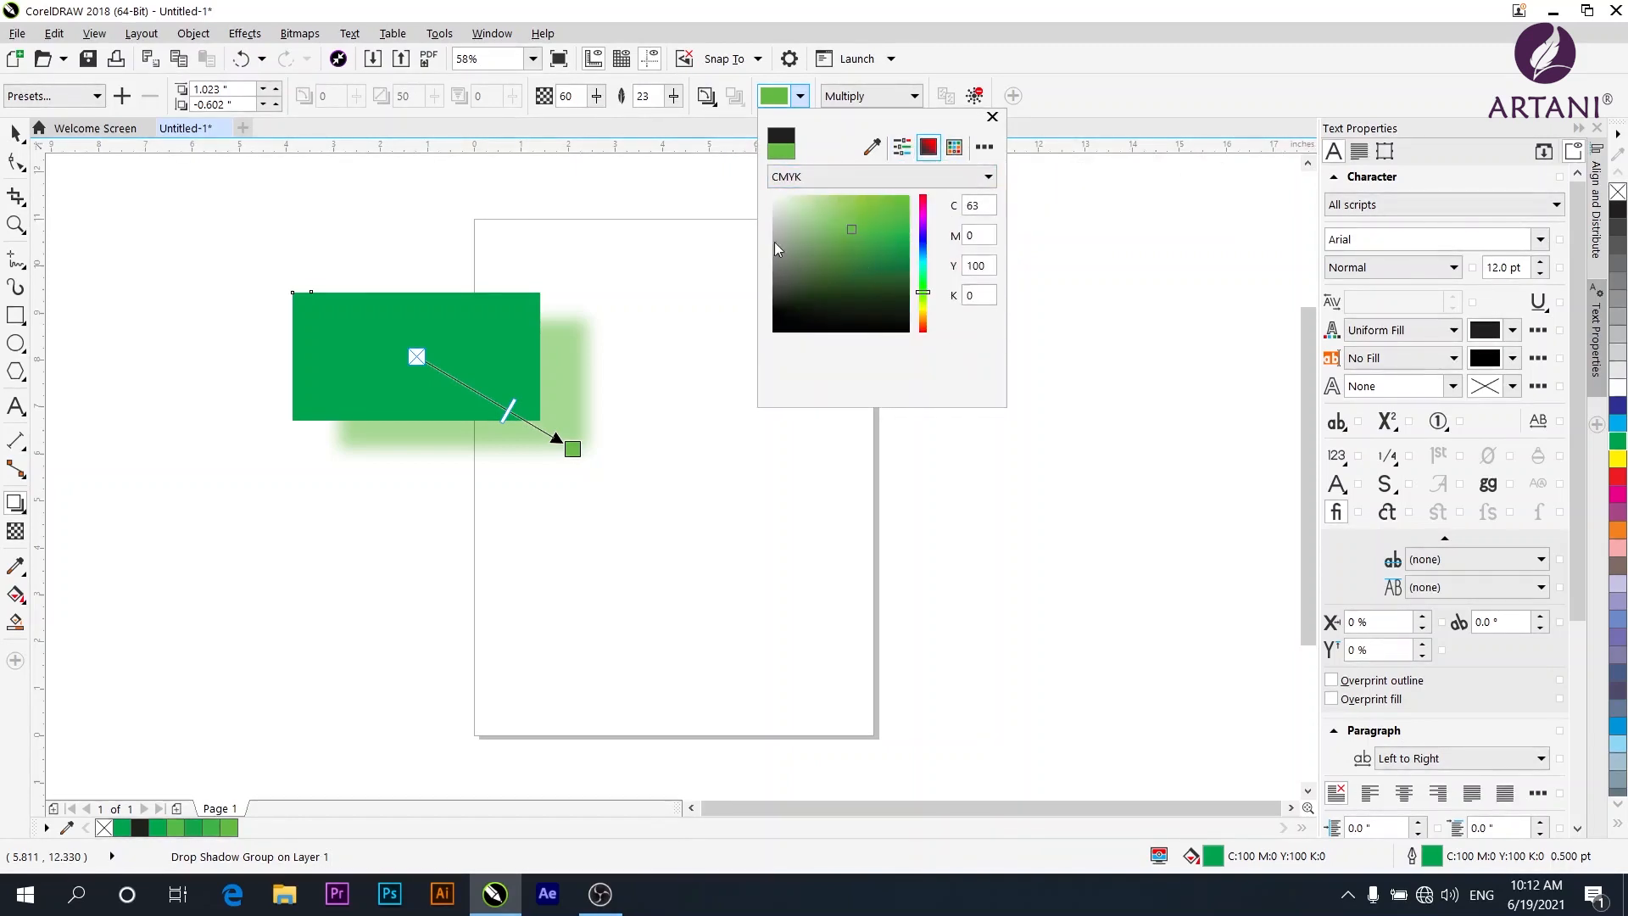
click(1089, 386)
Step: Try the Add and Subtract merge modes on the drop shadow, and set it back to Multiply
click(912, 95)
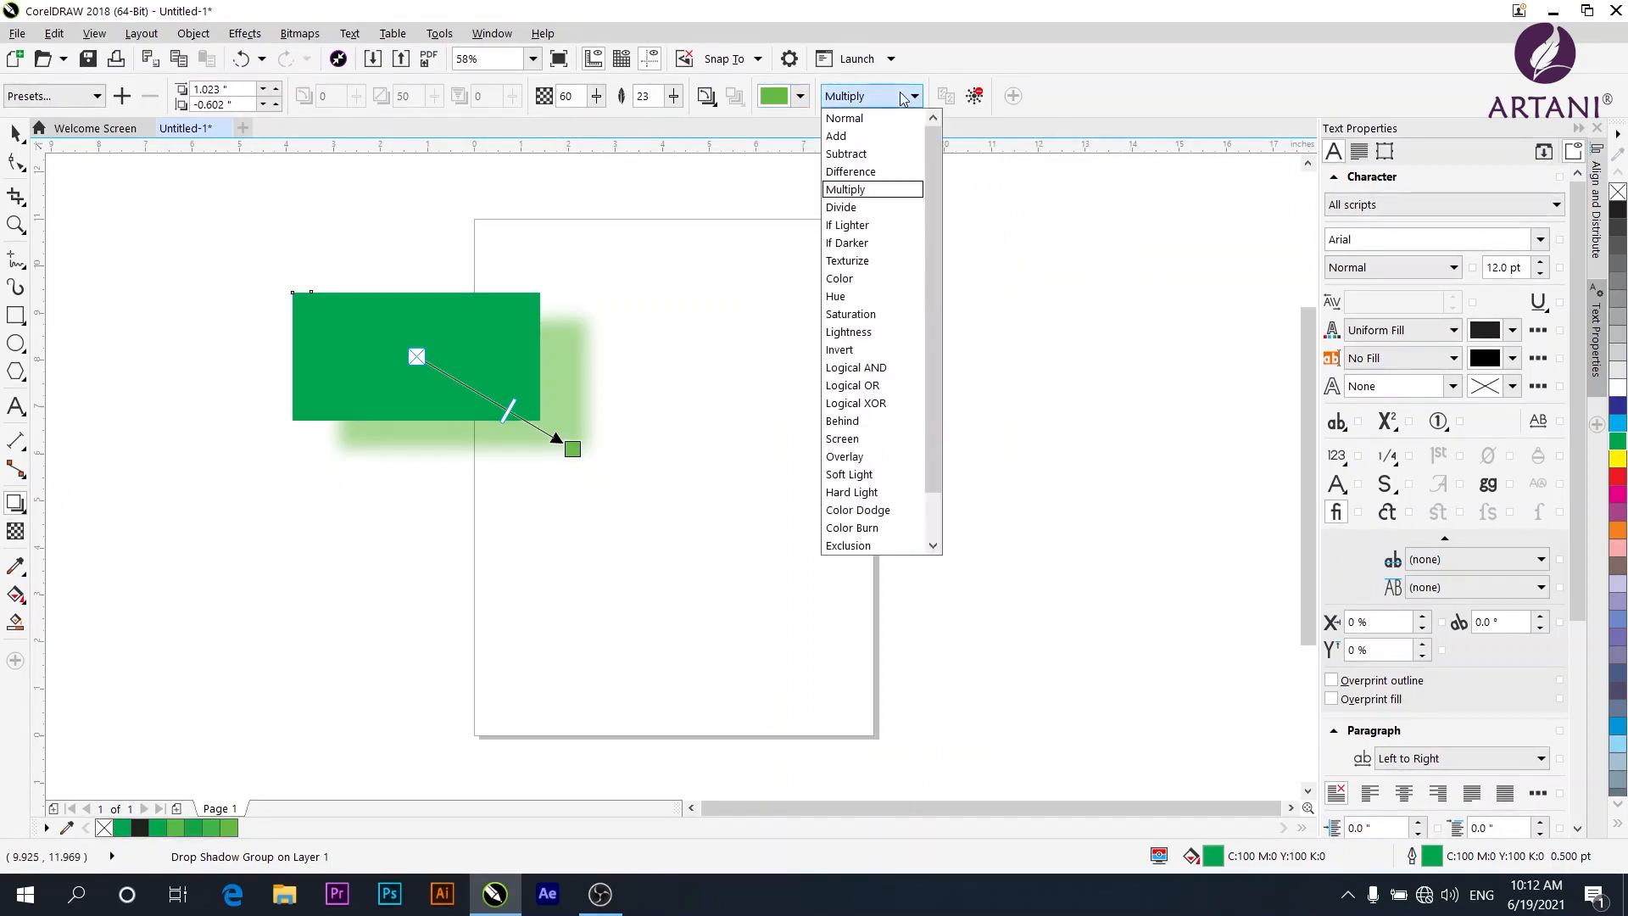
click(882, 135)
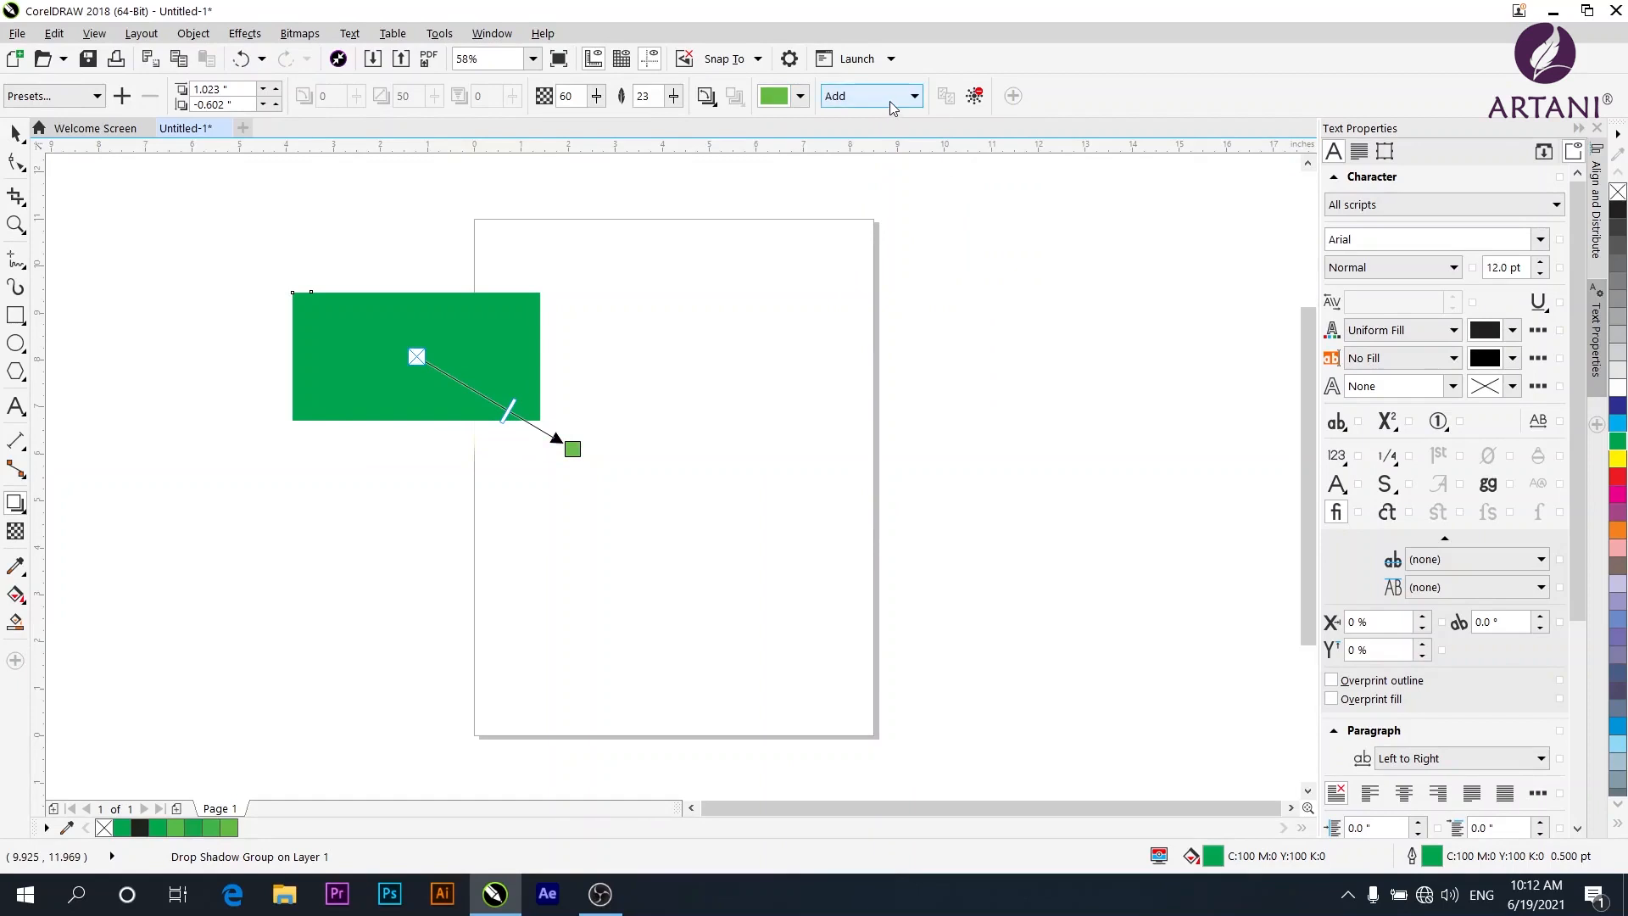
click(891, 100)
click(882, 154)
click(891, 101)
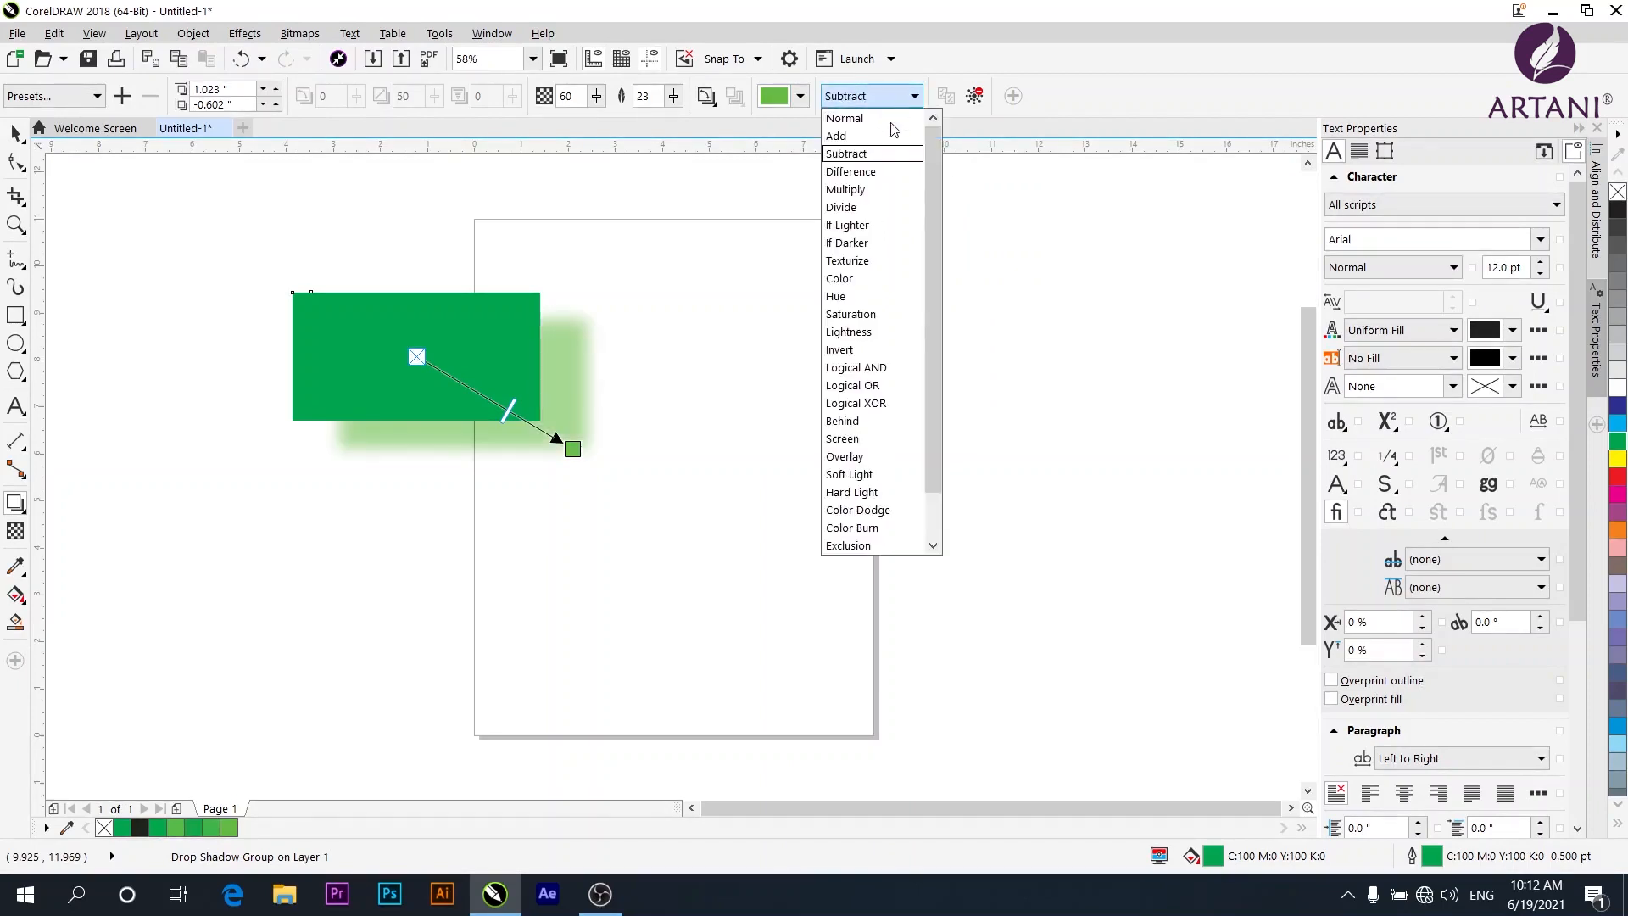
click(882, 190)
click(891, 98)
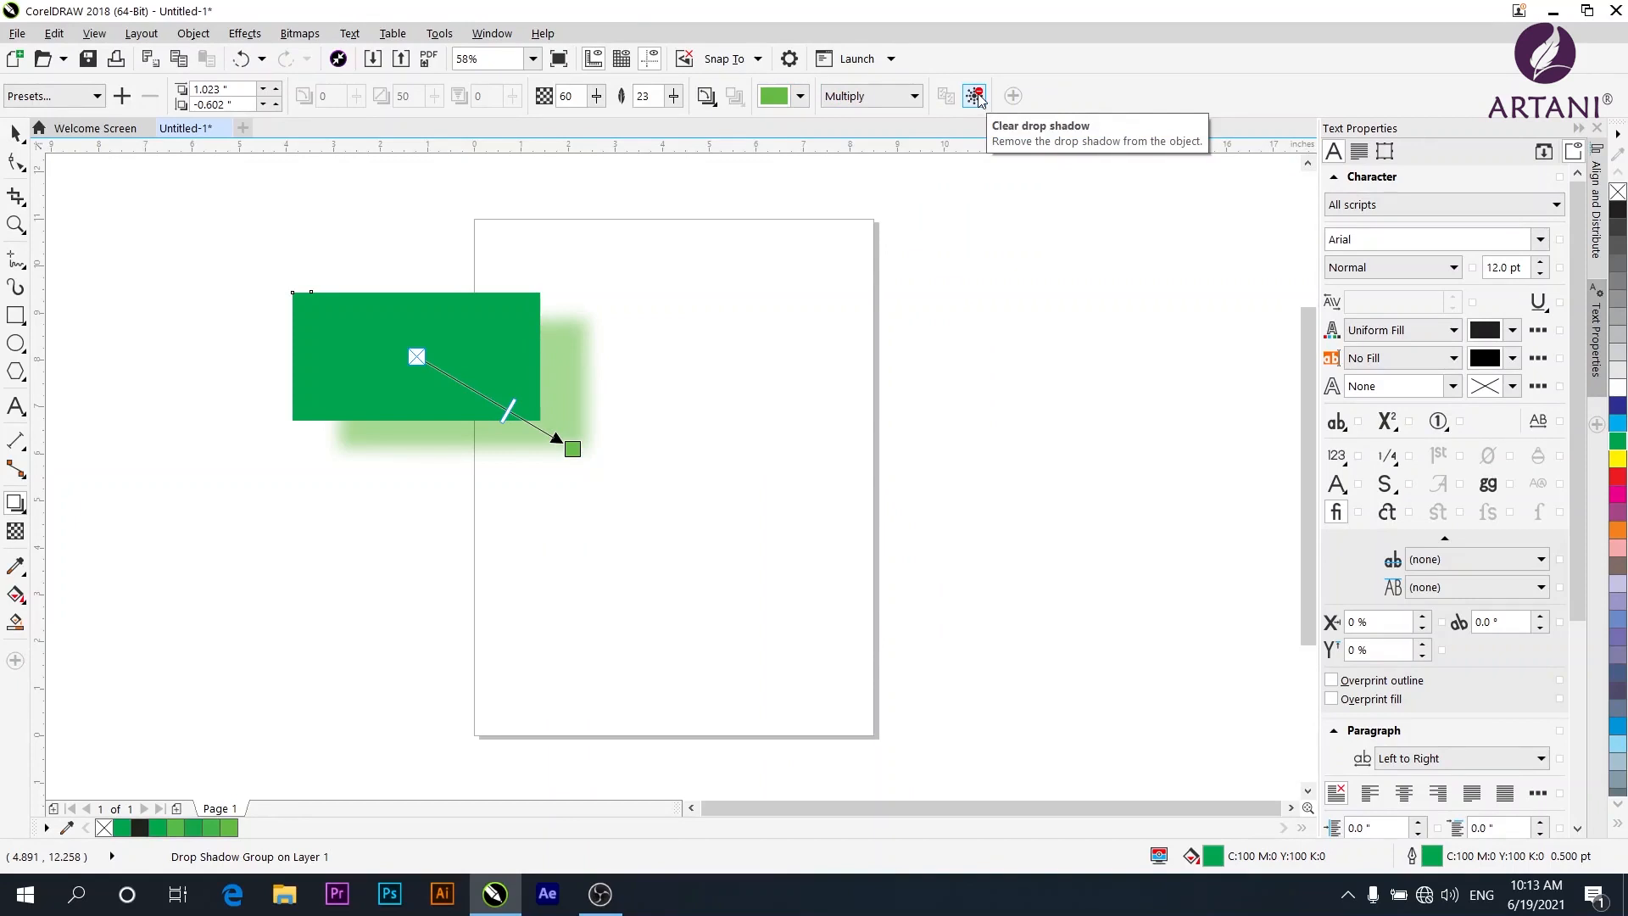
Step: Clear the drop shadow from the green rectangle
click(975, 96)
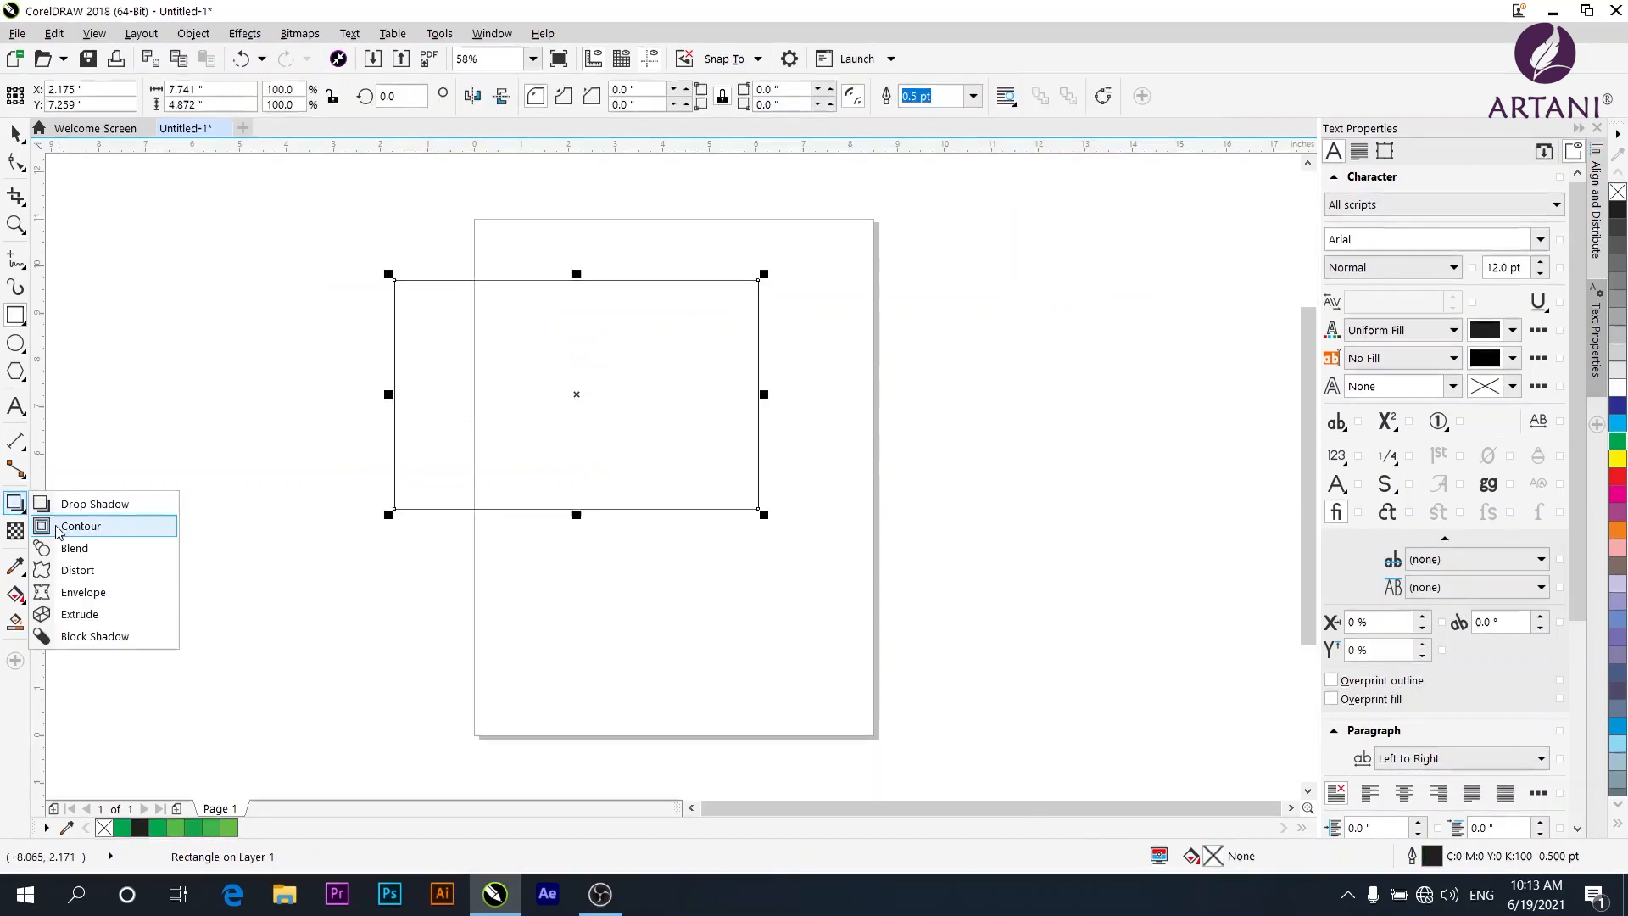
Step: Add an inward contour with an offset of about 1.173" to the unfilled rectangle and apply the Flow Inward preset
click(80, 526)
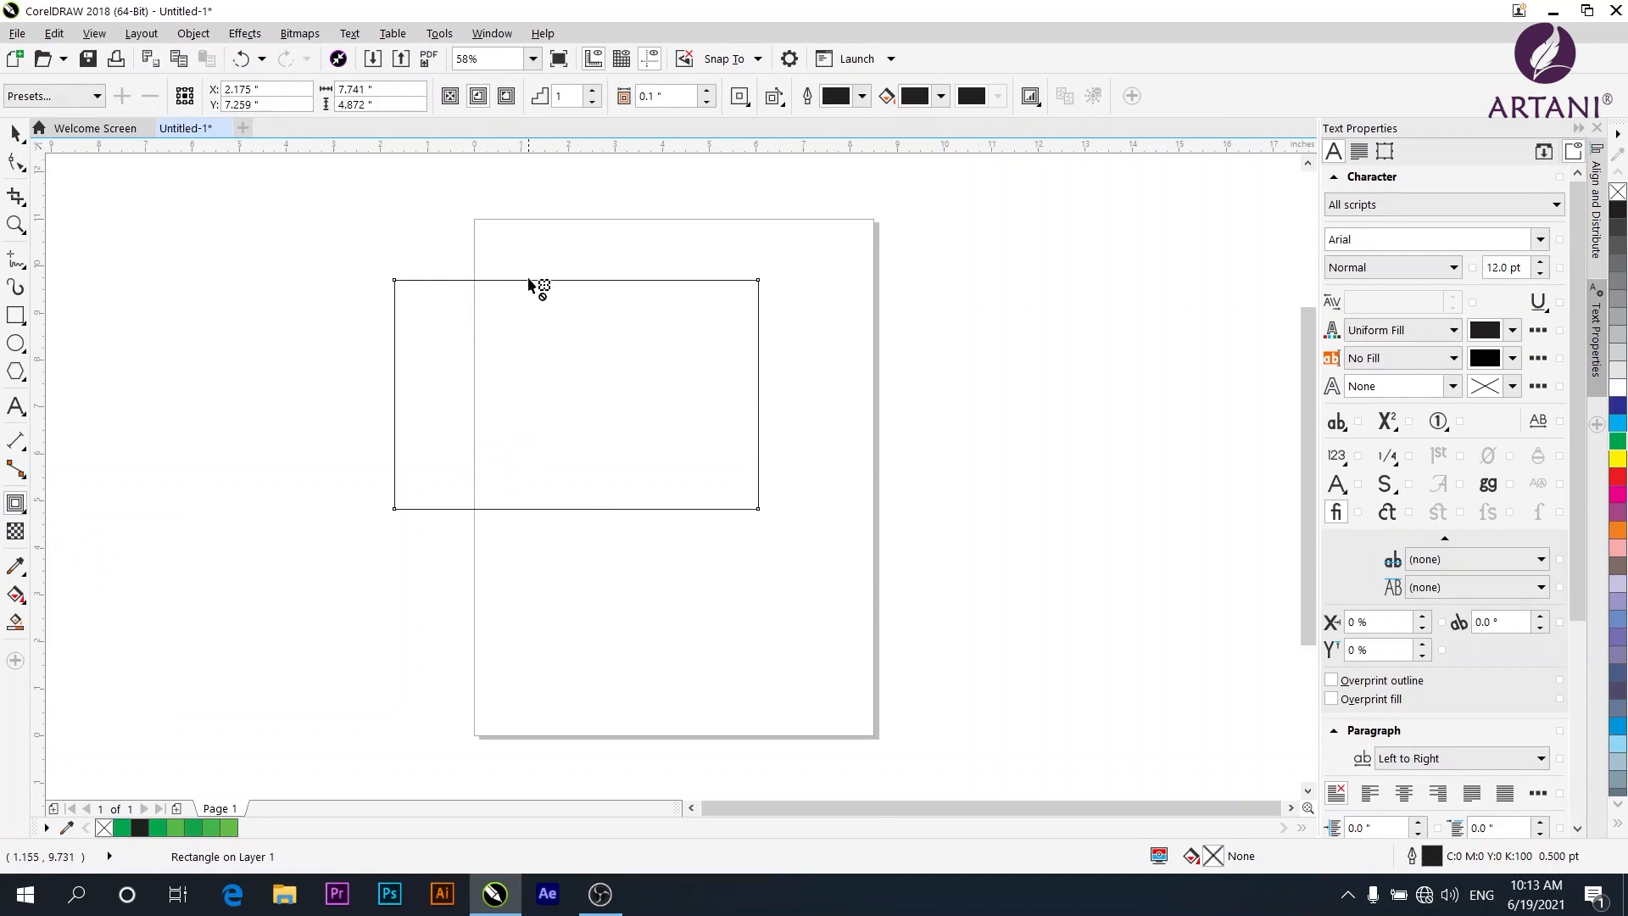
drag(532, 281, 546, 345)
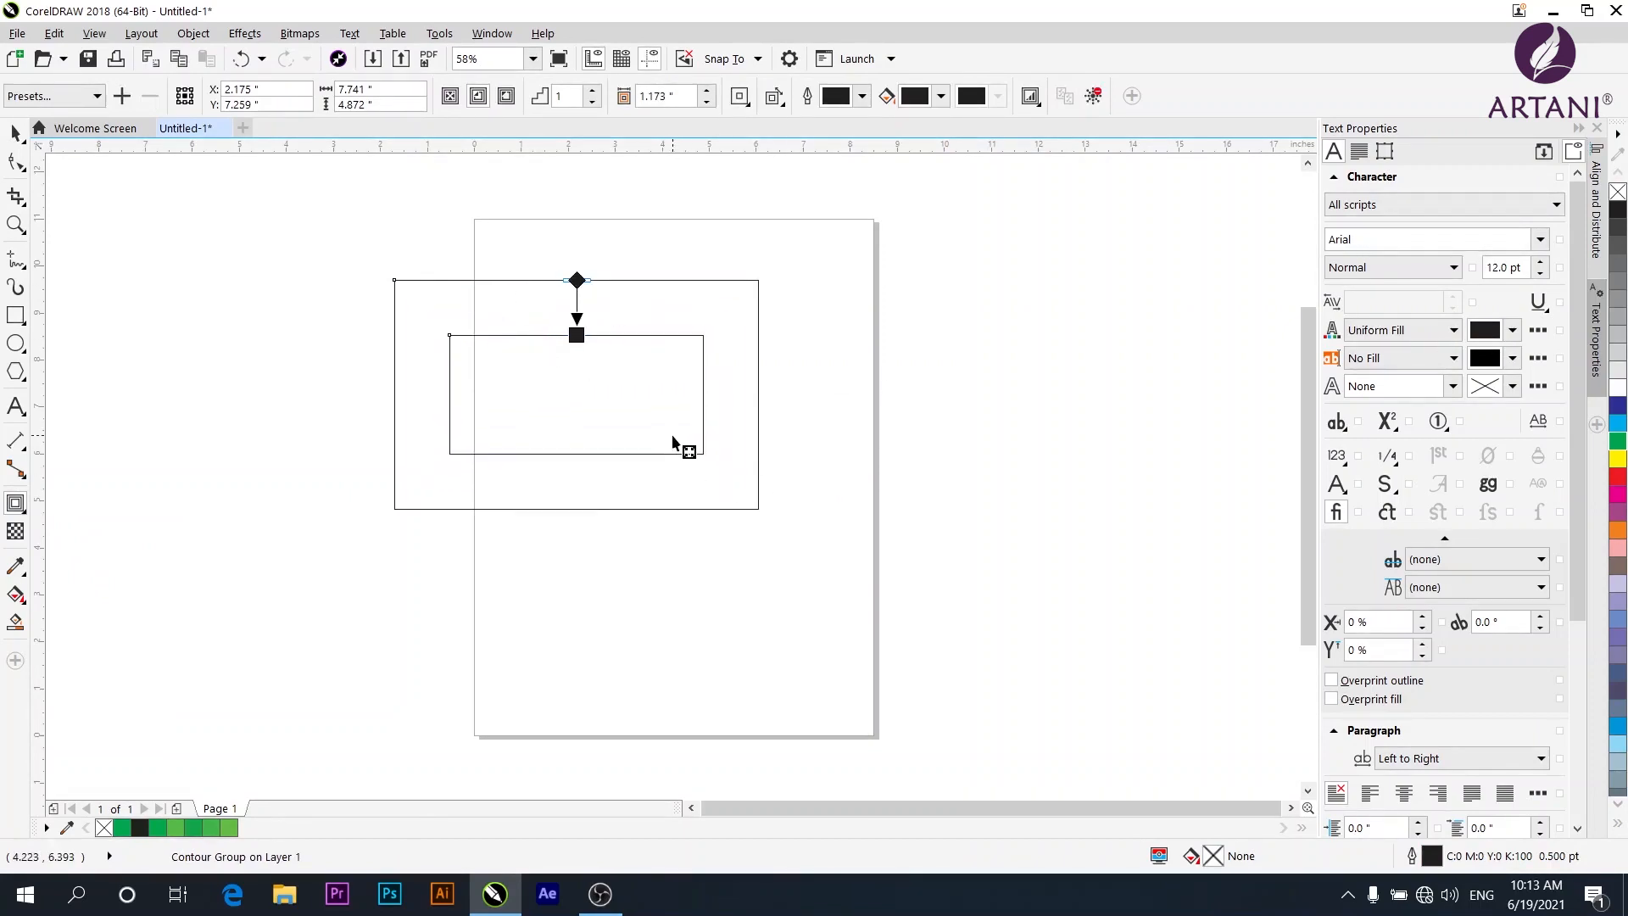
click(97, 97)
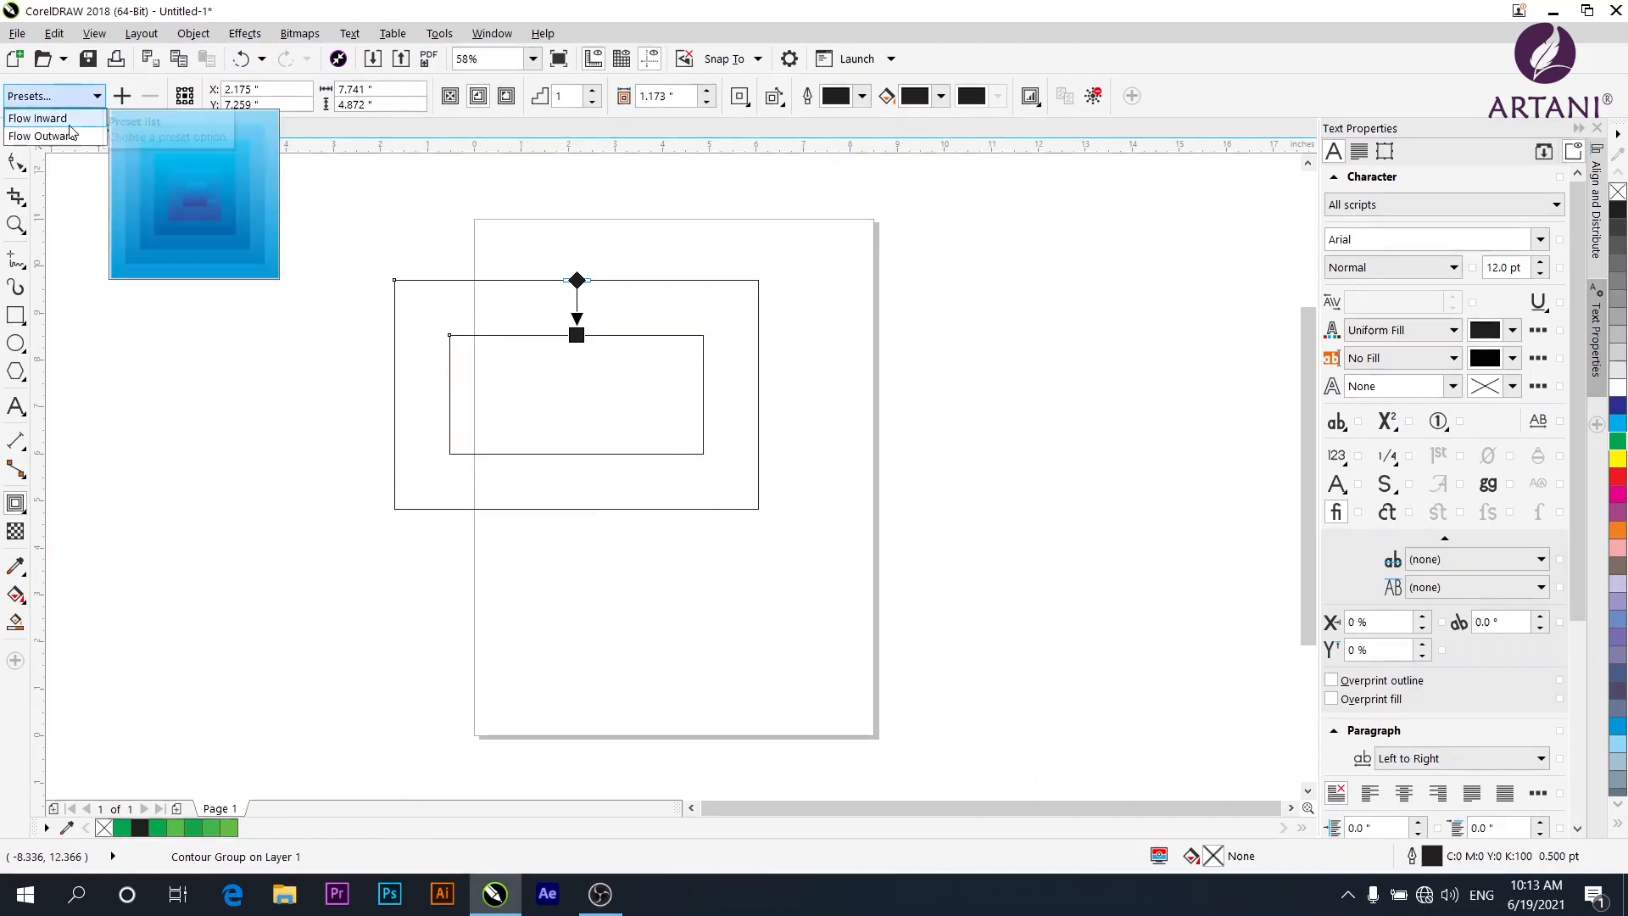
click(51, 119)
Step: Try the Flow Outward contour preset on the rectangle, and set it back to Flow Inward
click(100, 100)
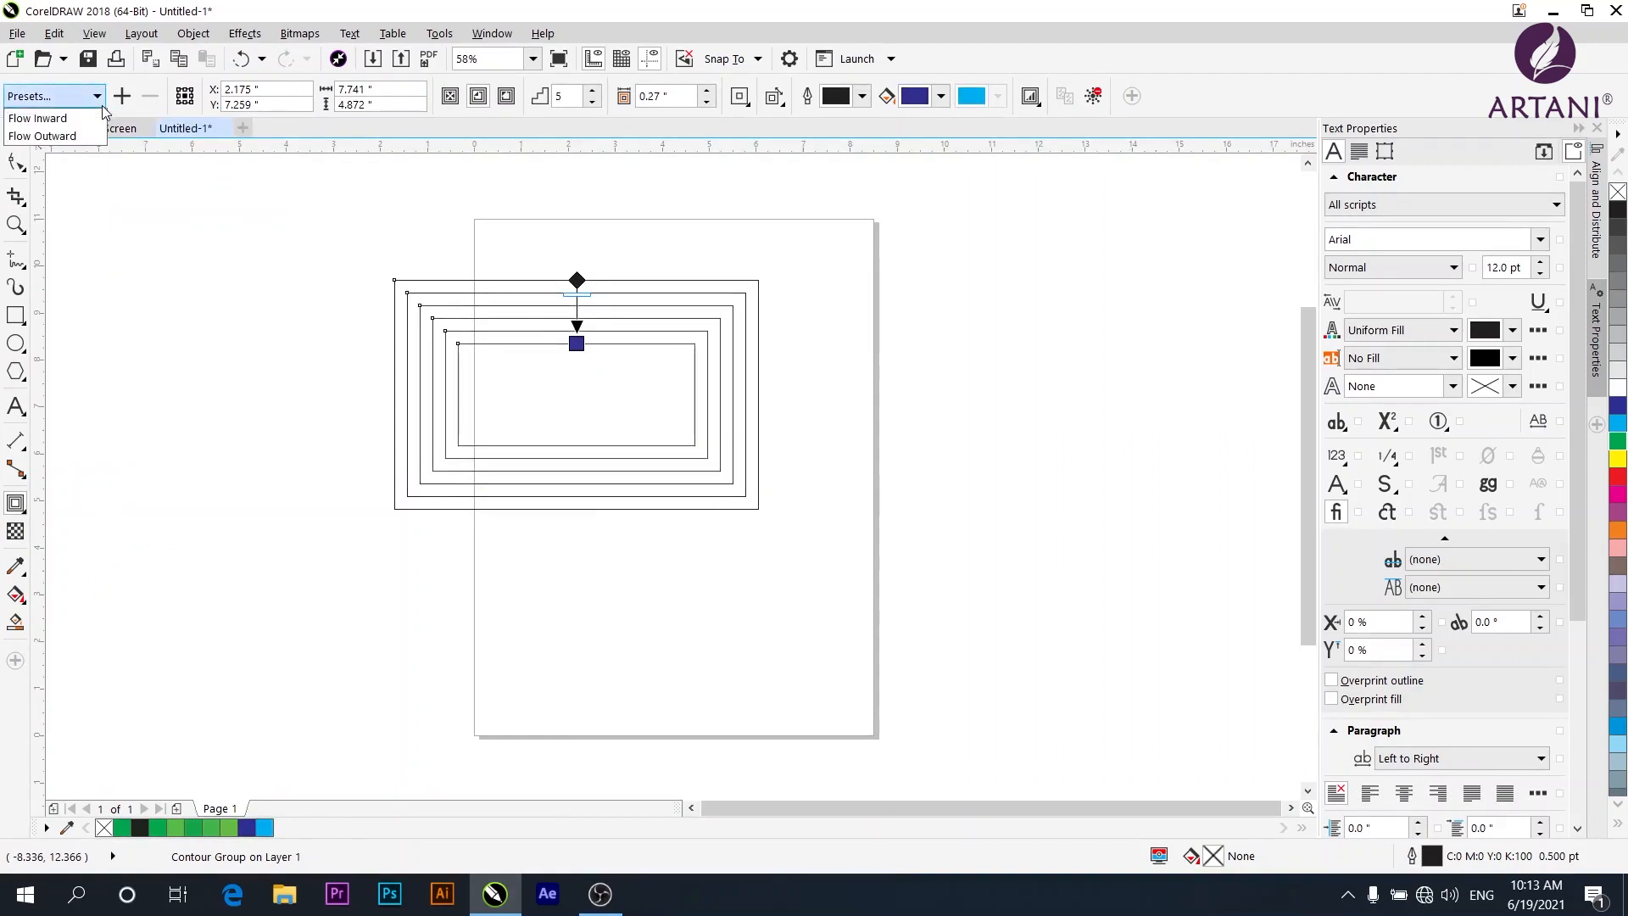
click(87, 135)
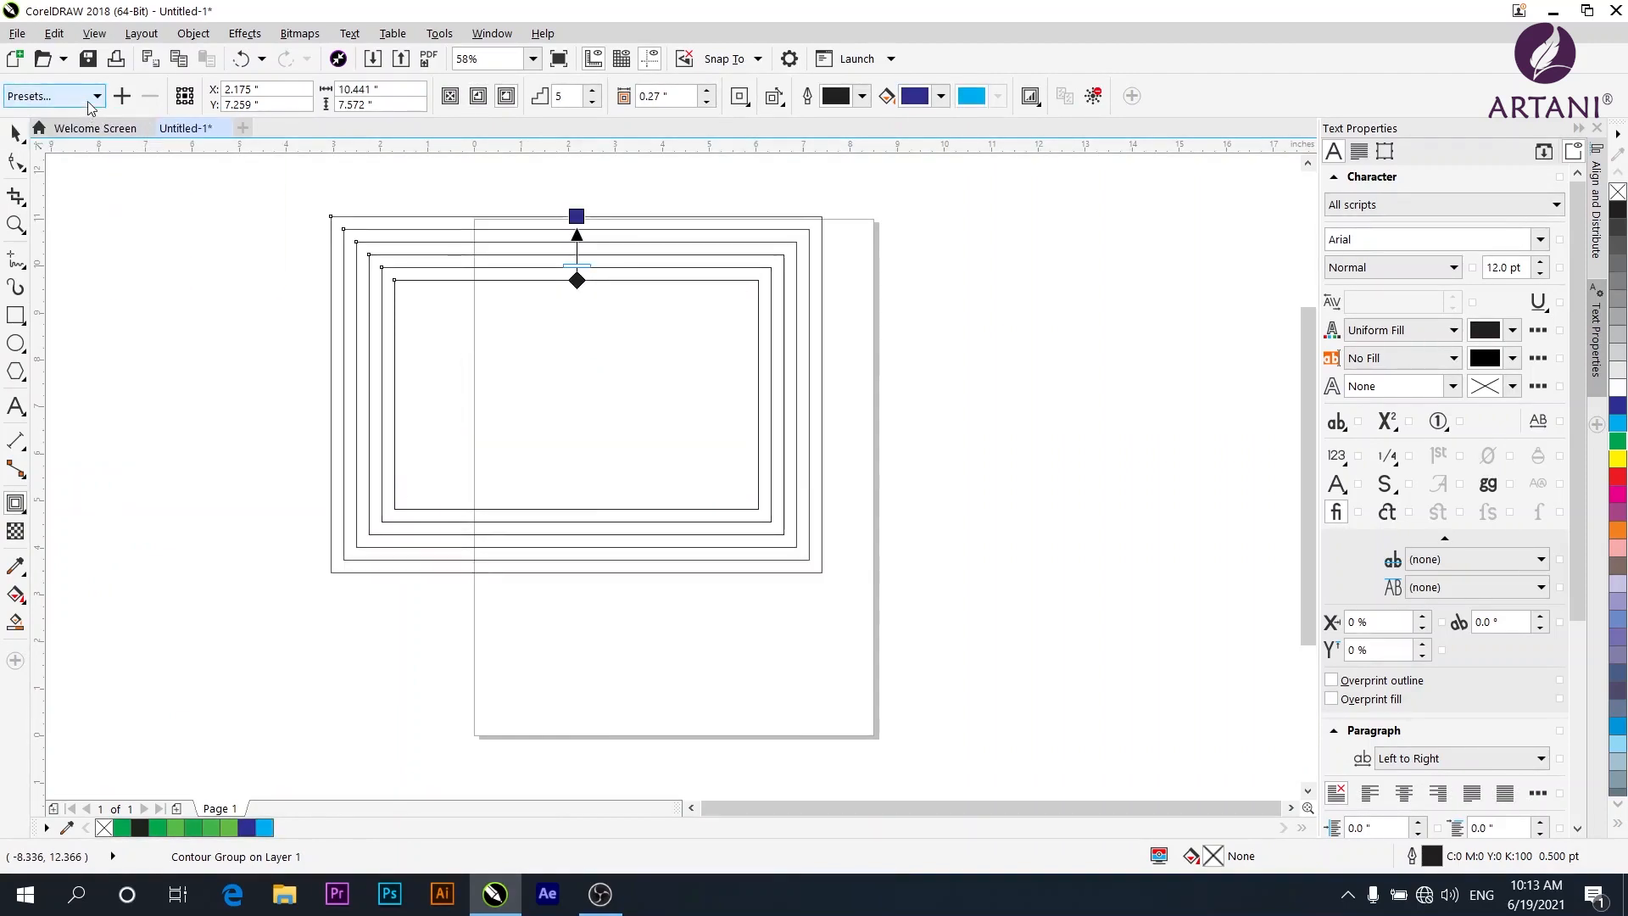
click(98, 96)
click(85, 113)
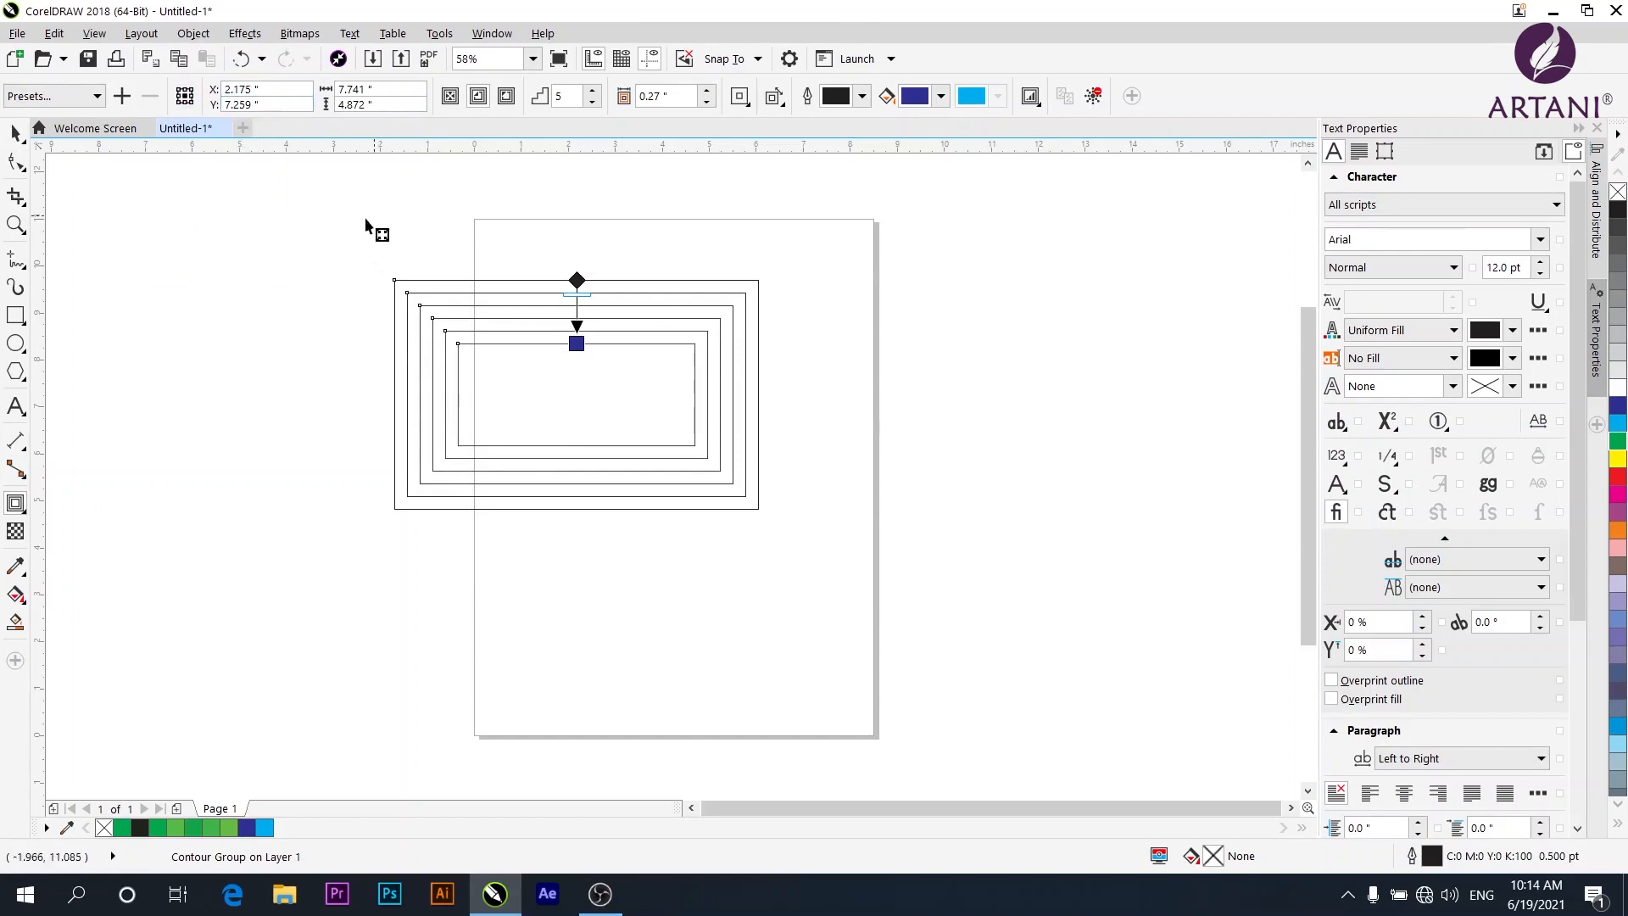
click(367, 103)
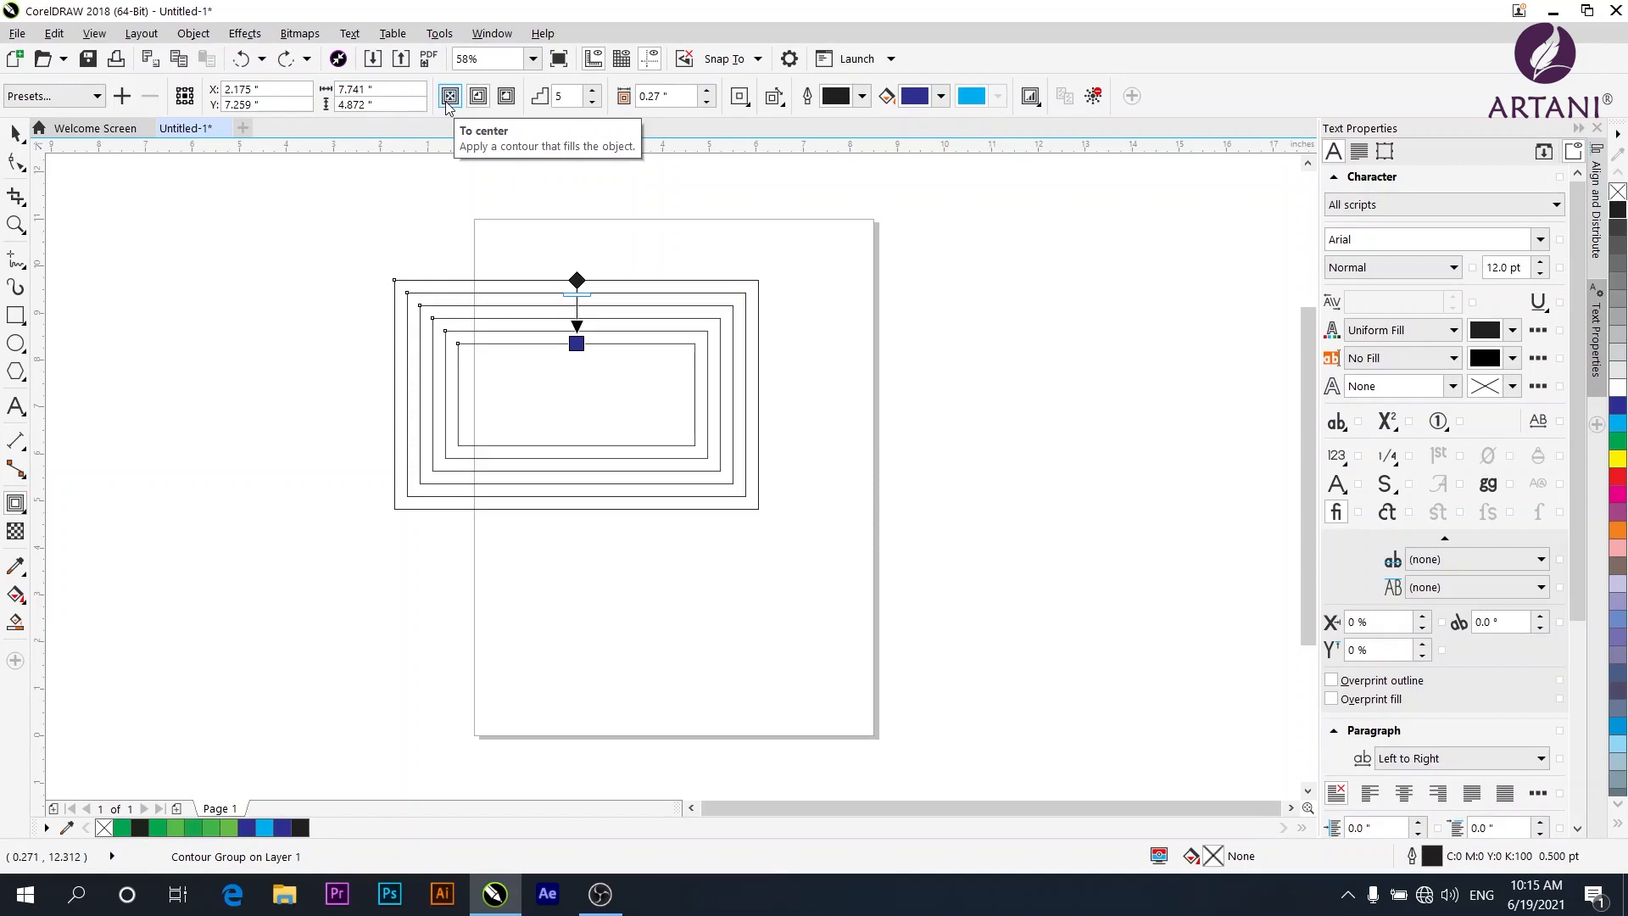
Step: Try the To center and outside contour directions on the rectangle, and return it to an inside contour
click(448, 102)
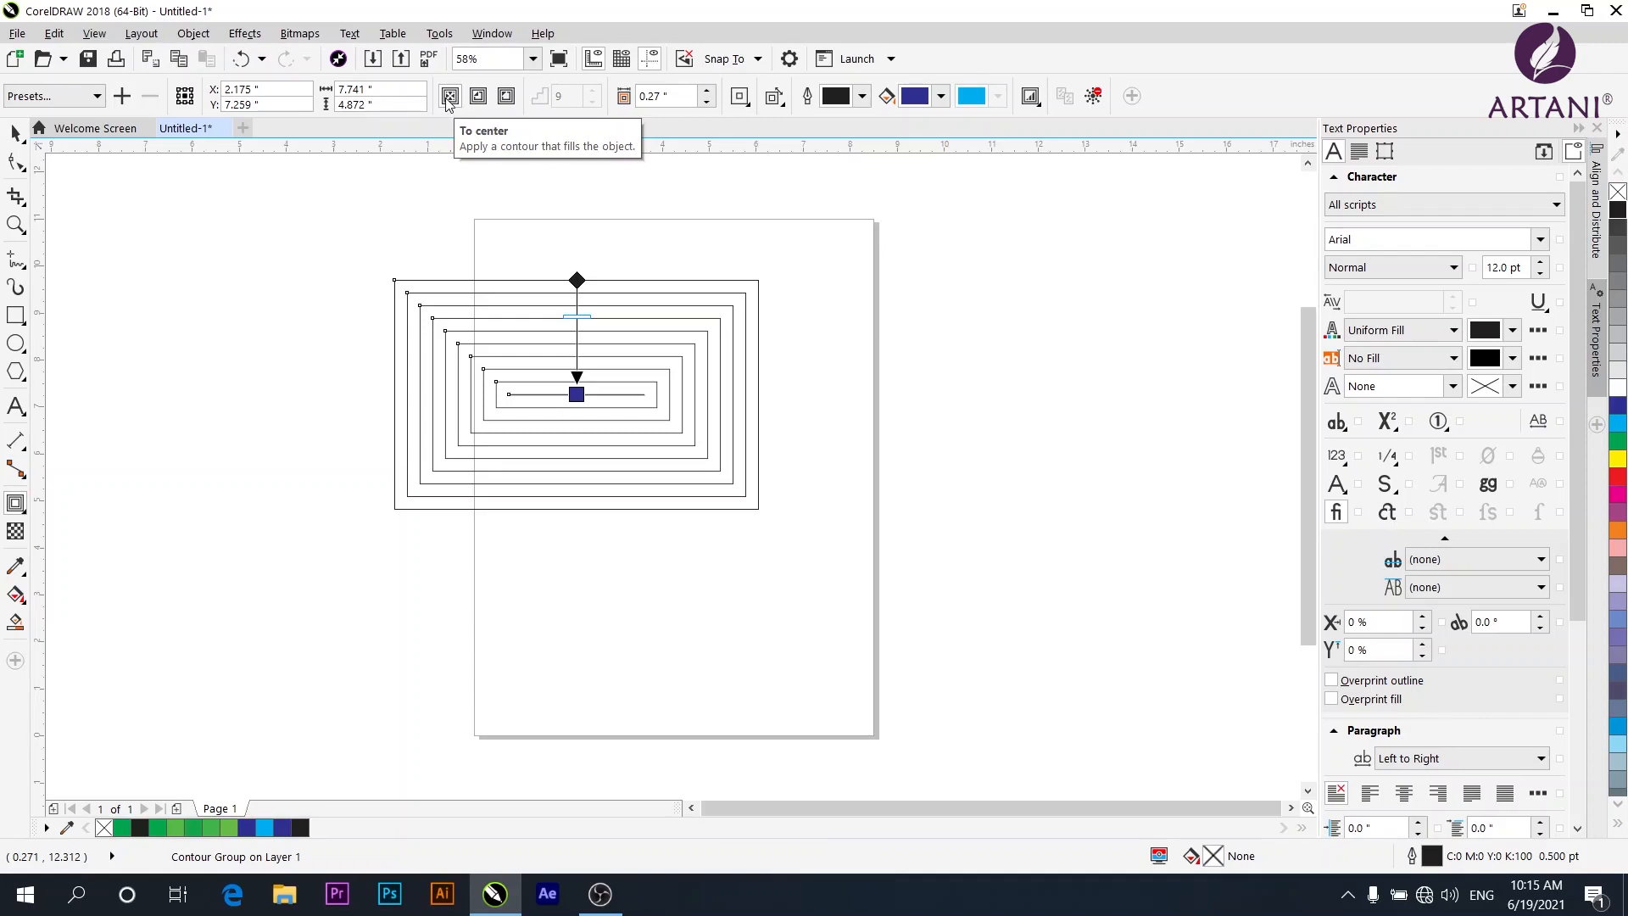
key(ctrl+z)
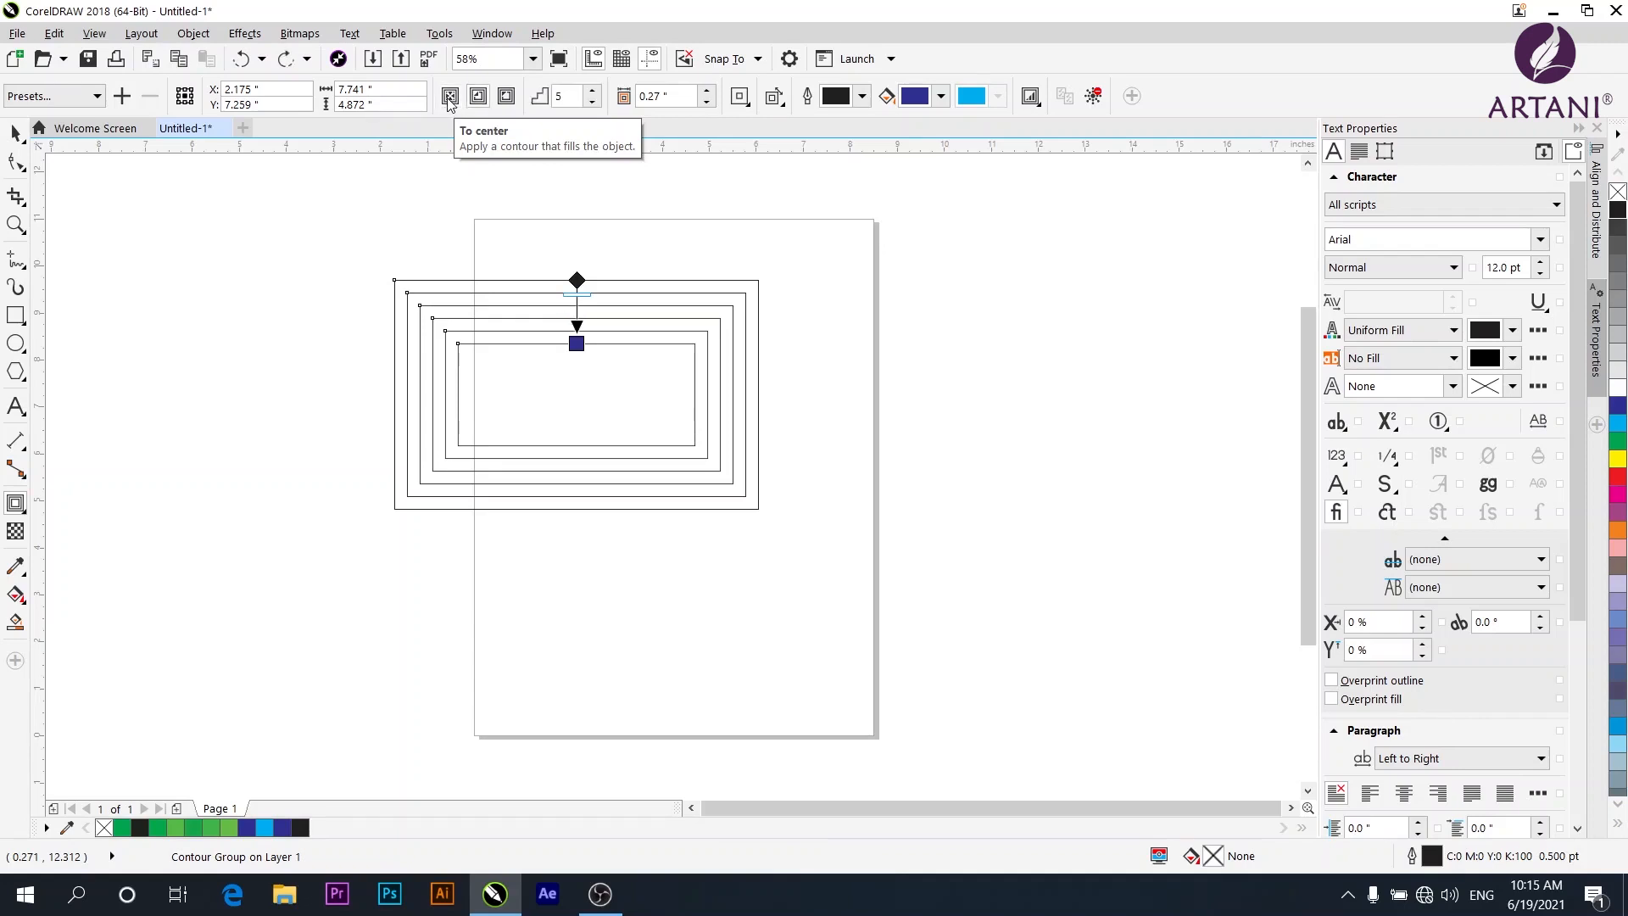
click(513, 101)
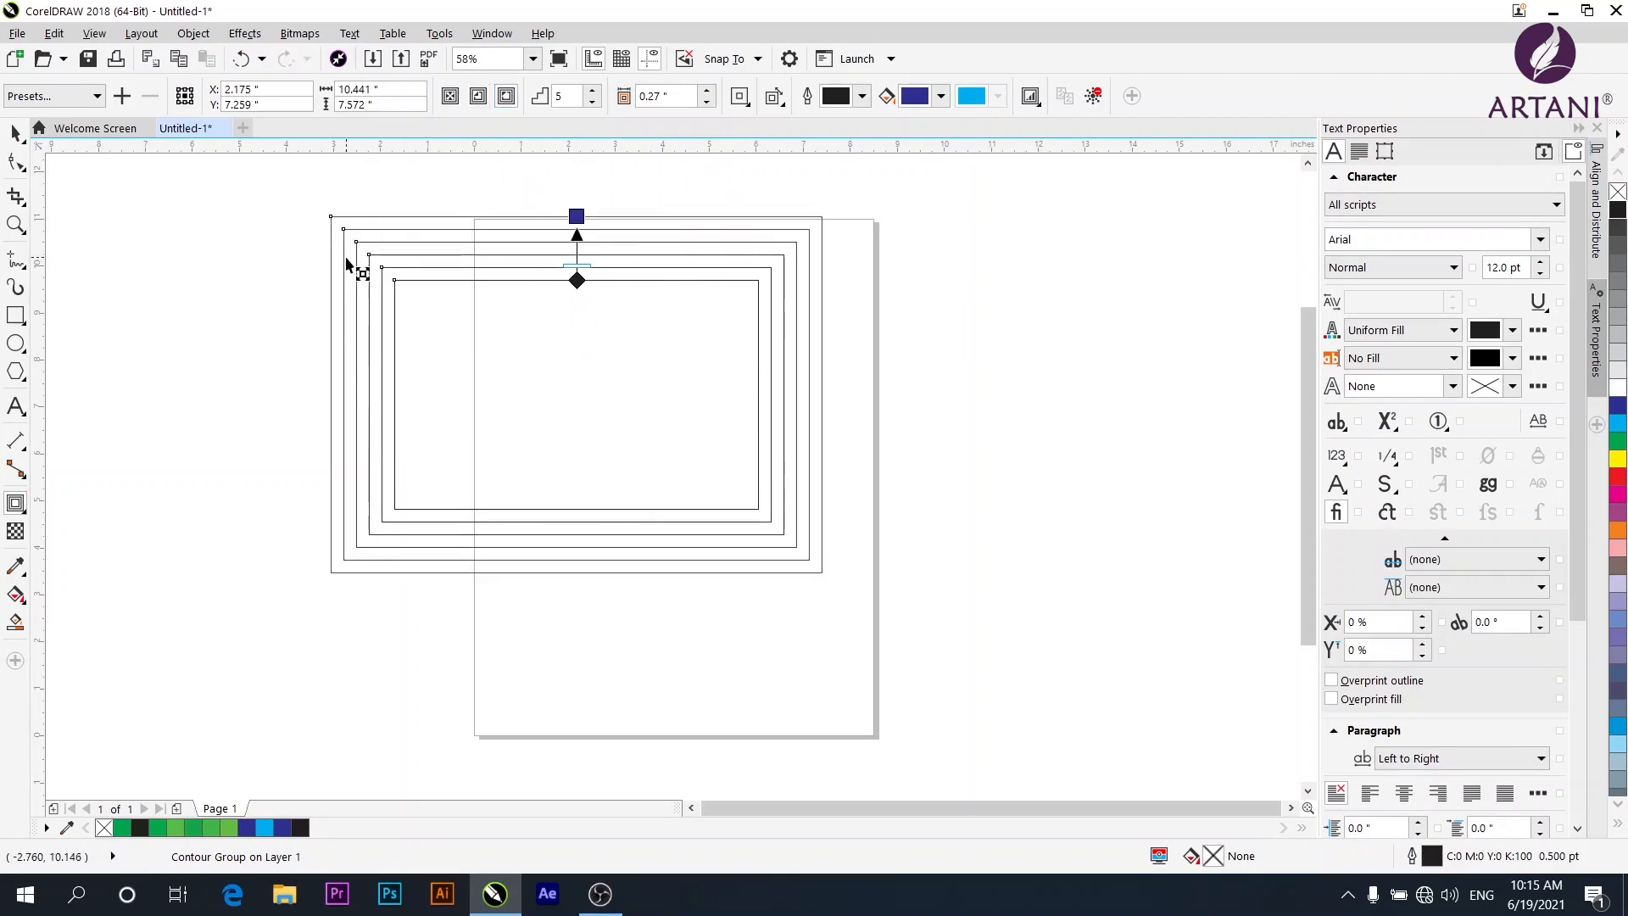
click(480, 98)
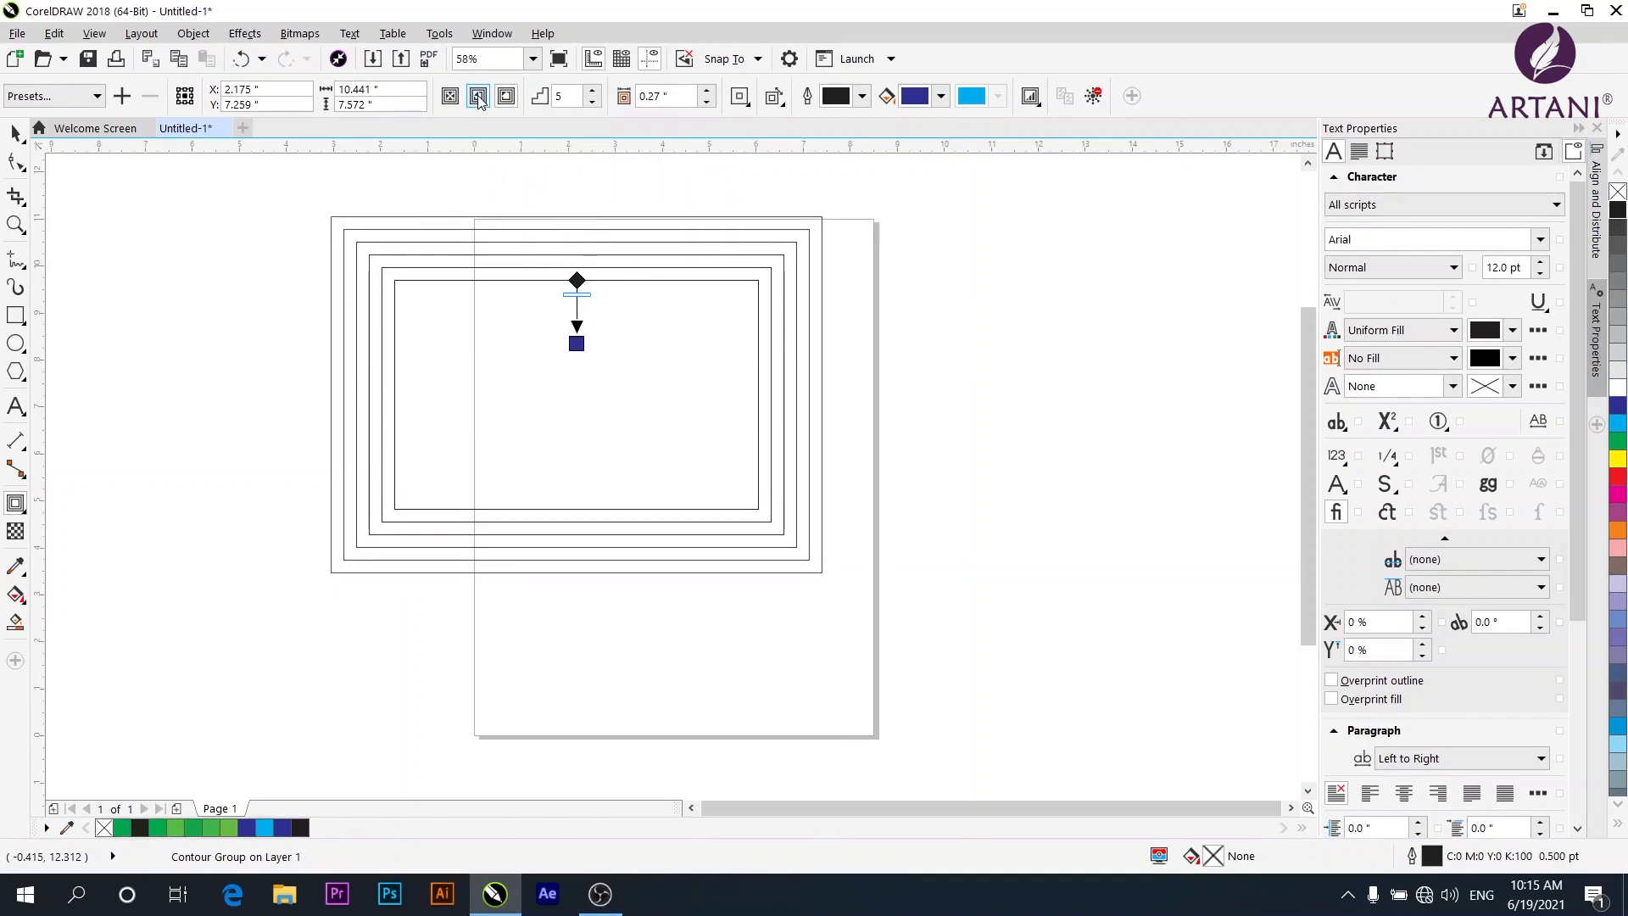
Step: Try 7 contour steps on the rectangle, and reduce the contour to 2 steps
click(597, 94)
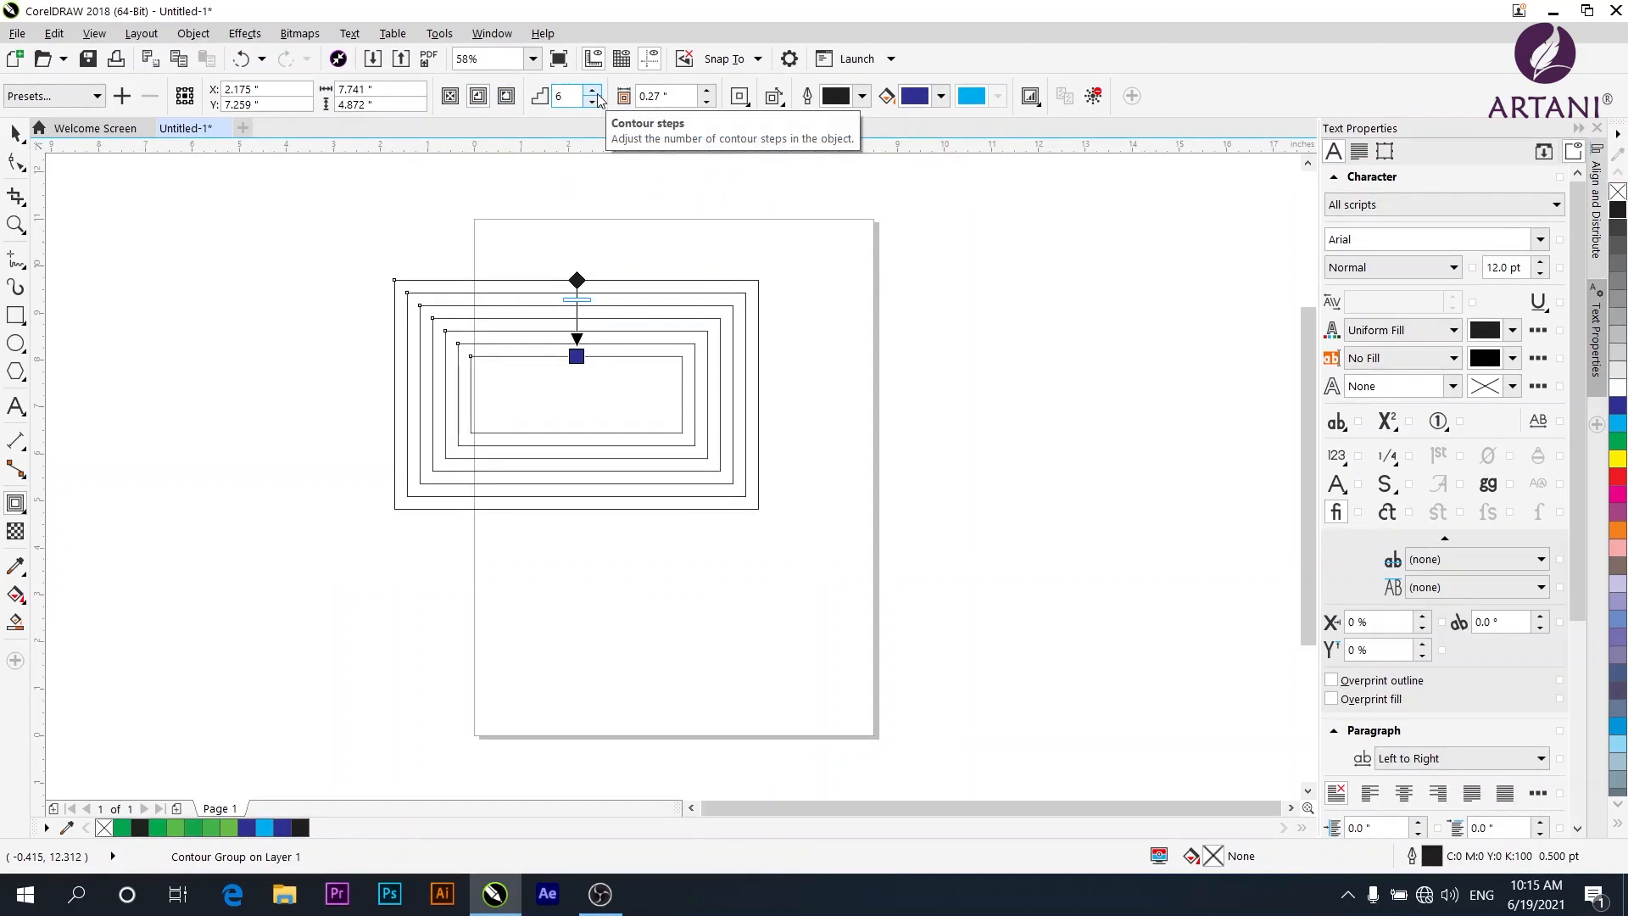
click(597, 92)
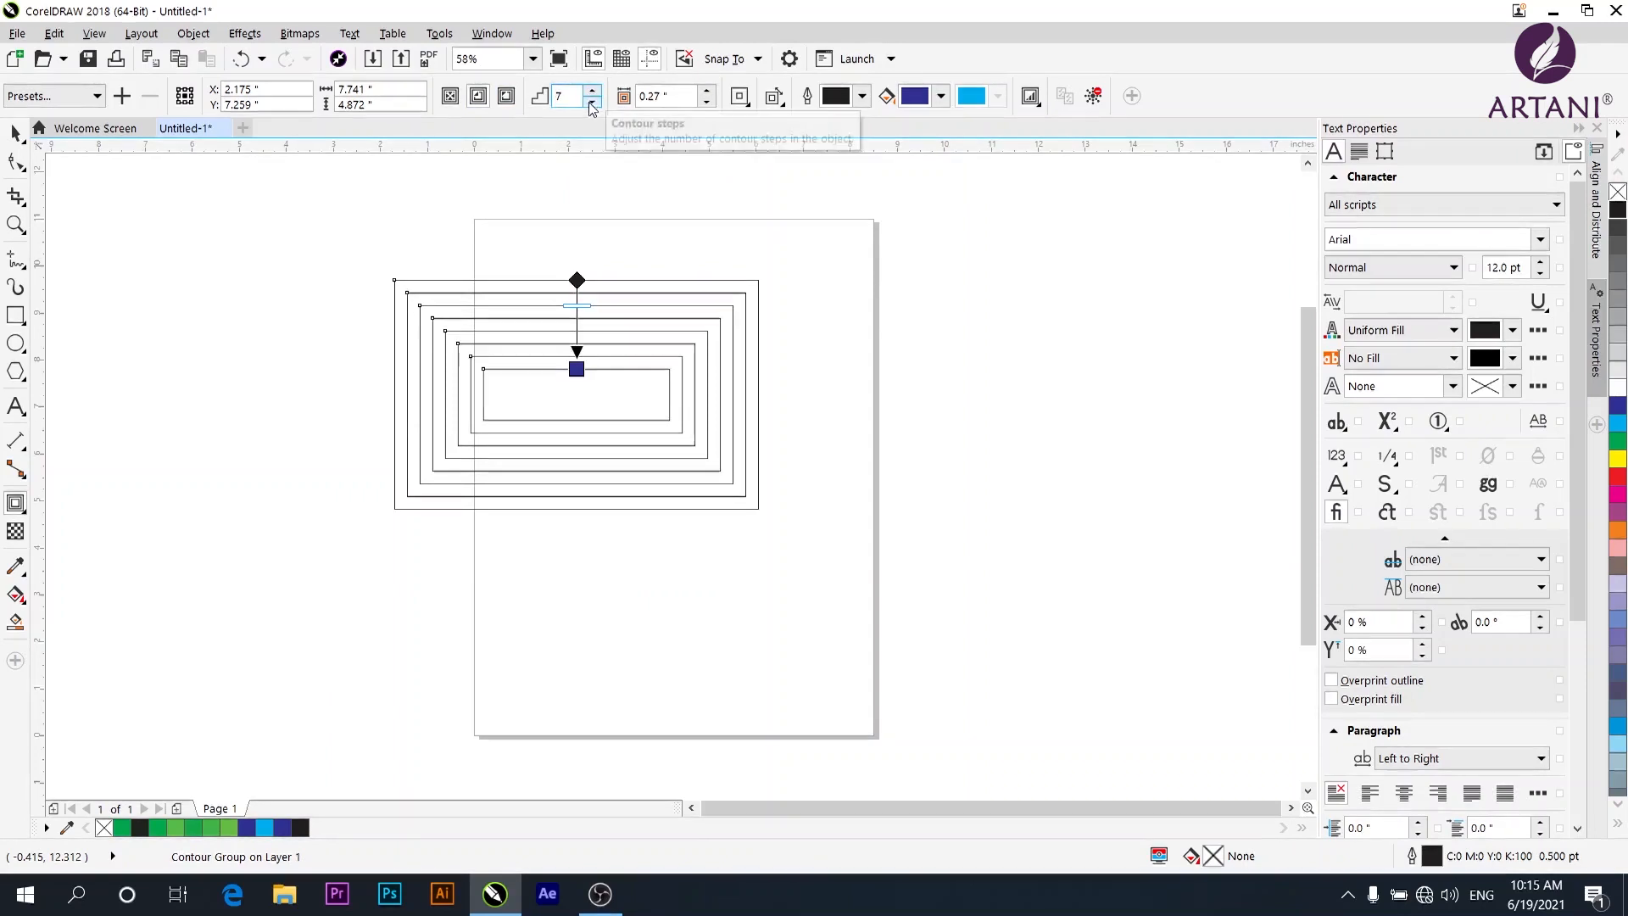
click(592, 103)
click(592, 103)
click(592, 102)
click(592, 103)
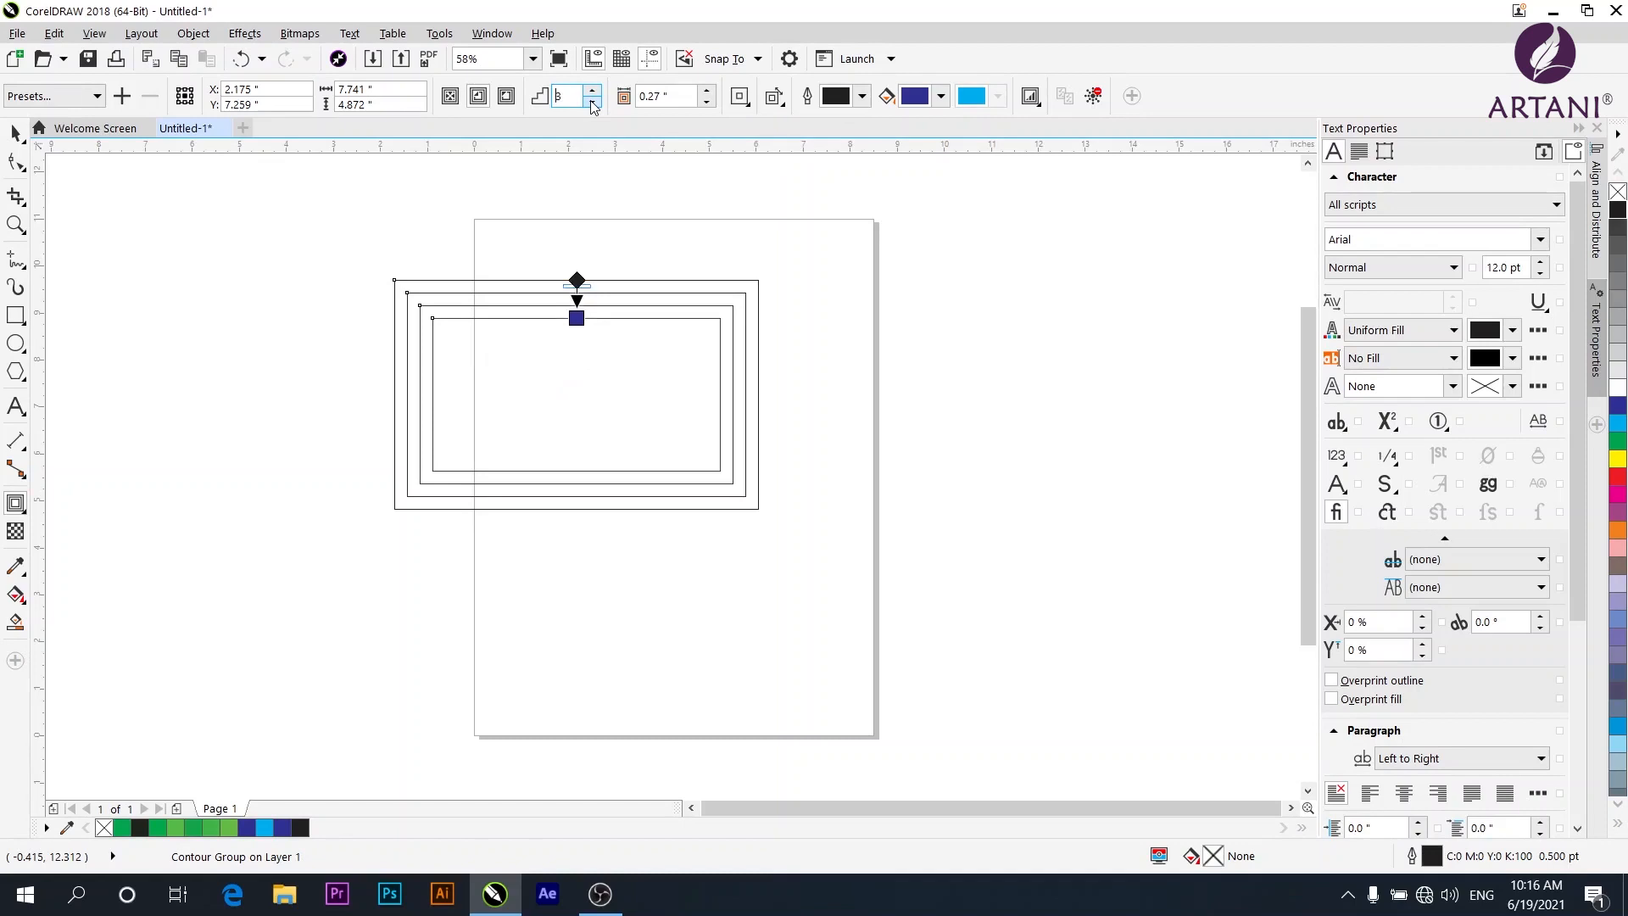
click(592, 103)
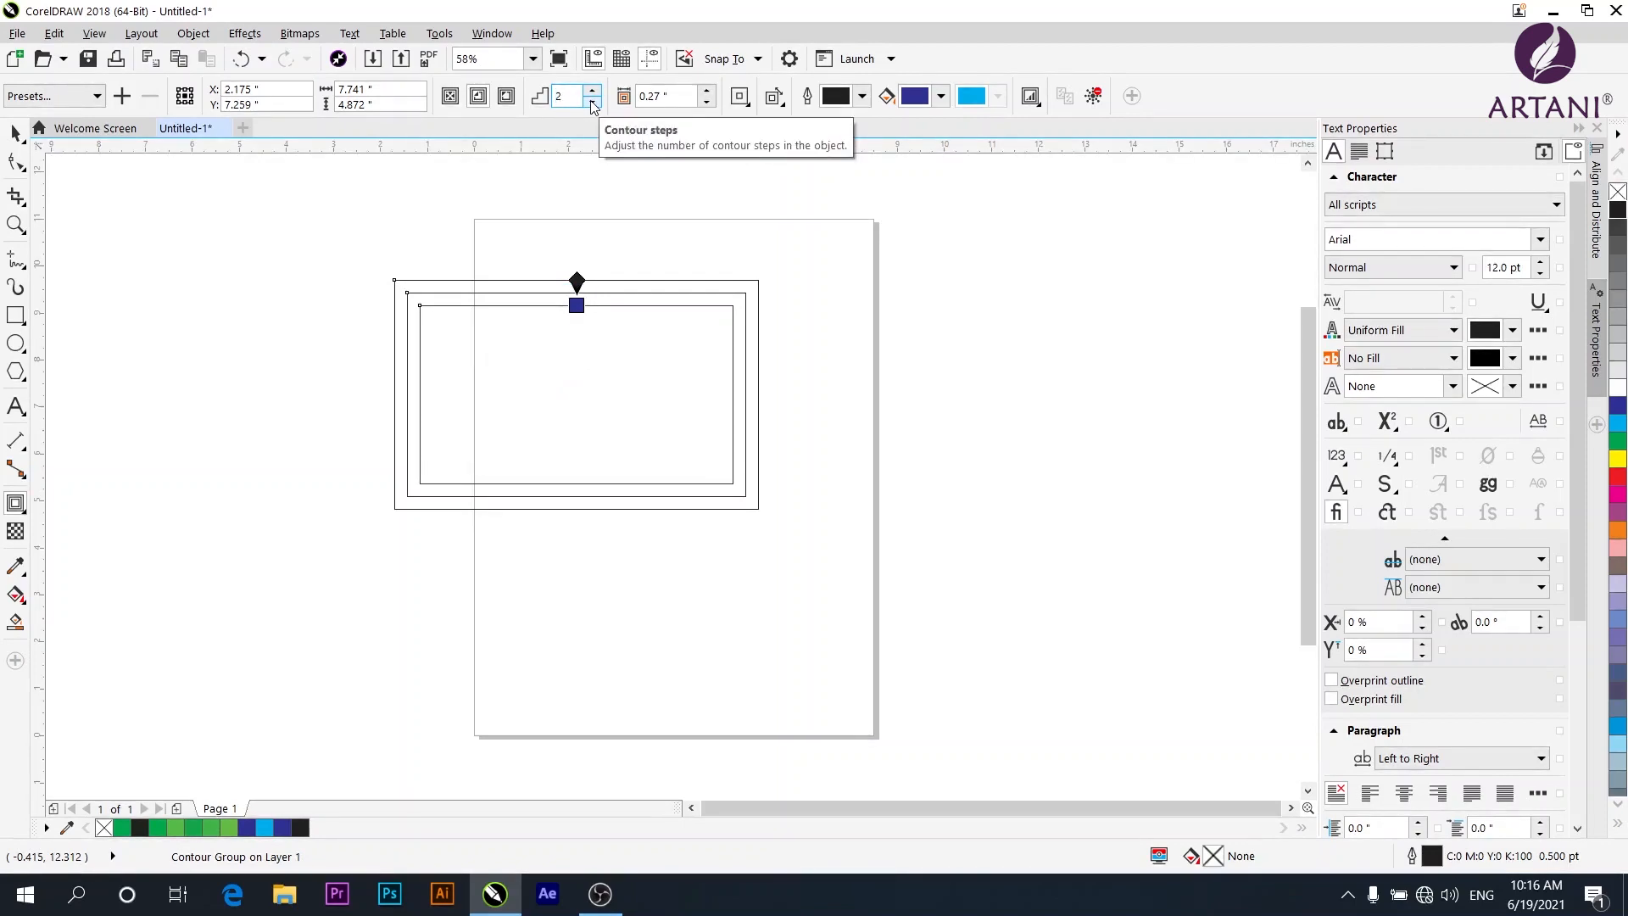
Step: Try a contour offset of 0.36", and set the spacing between the contours to 0.28"
click(708, 91)
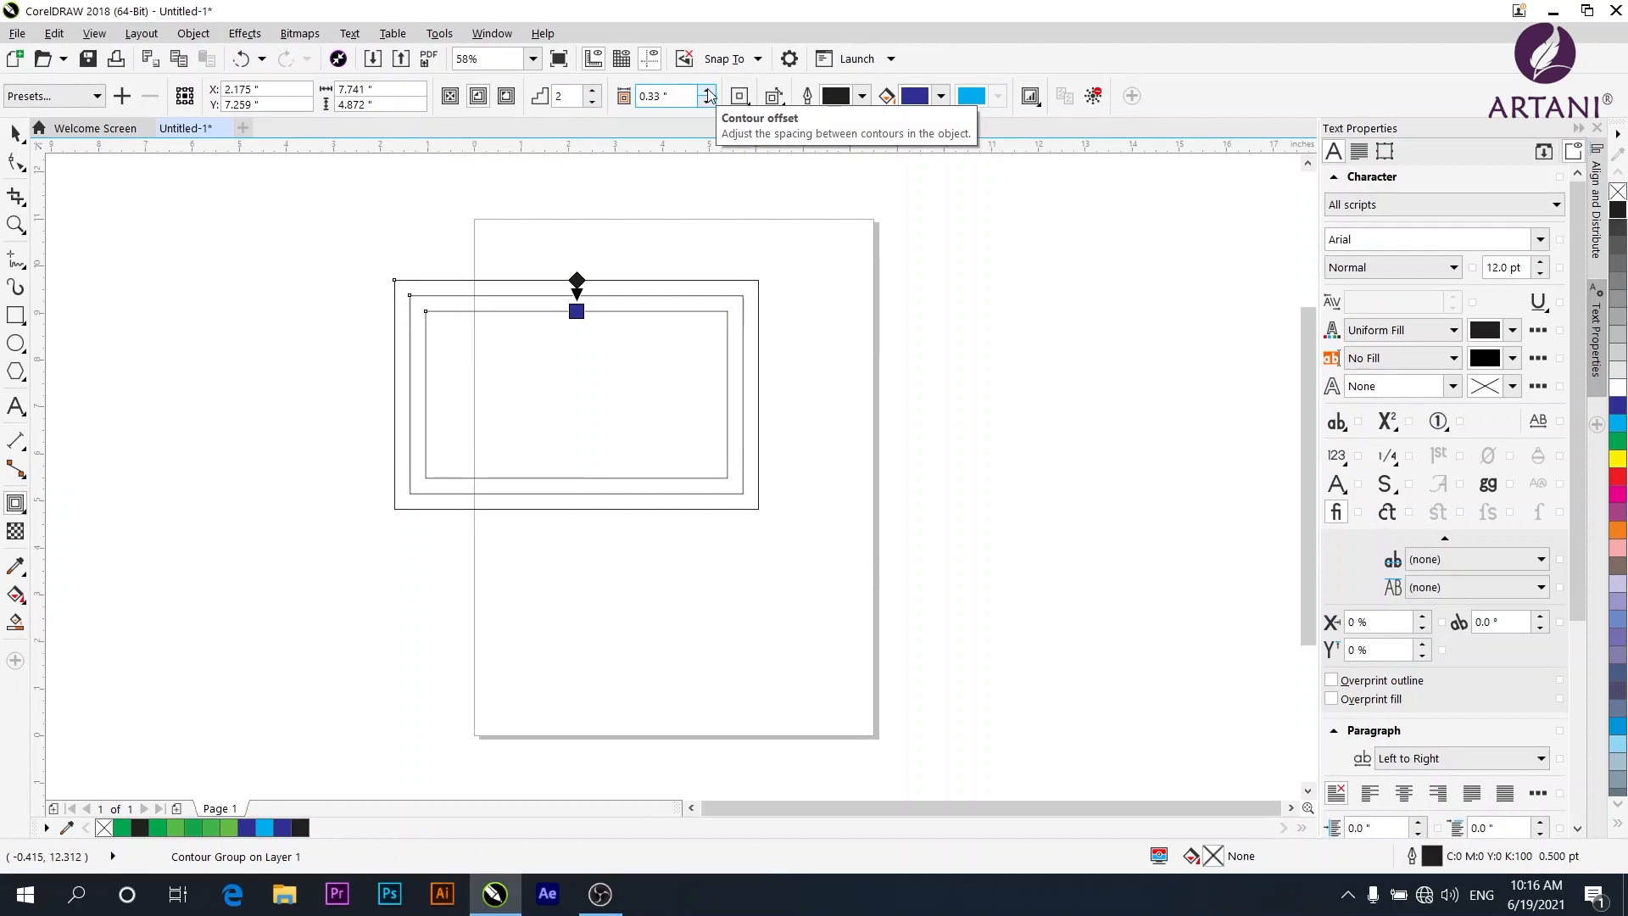
click(707, 91)
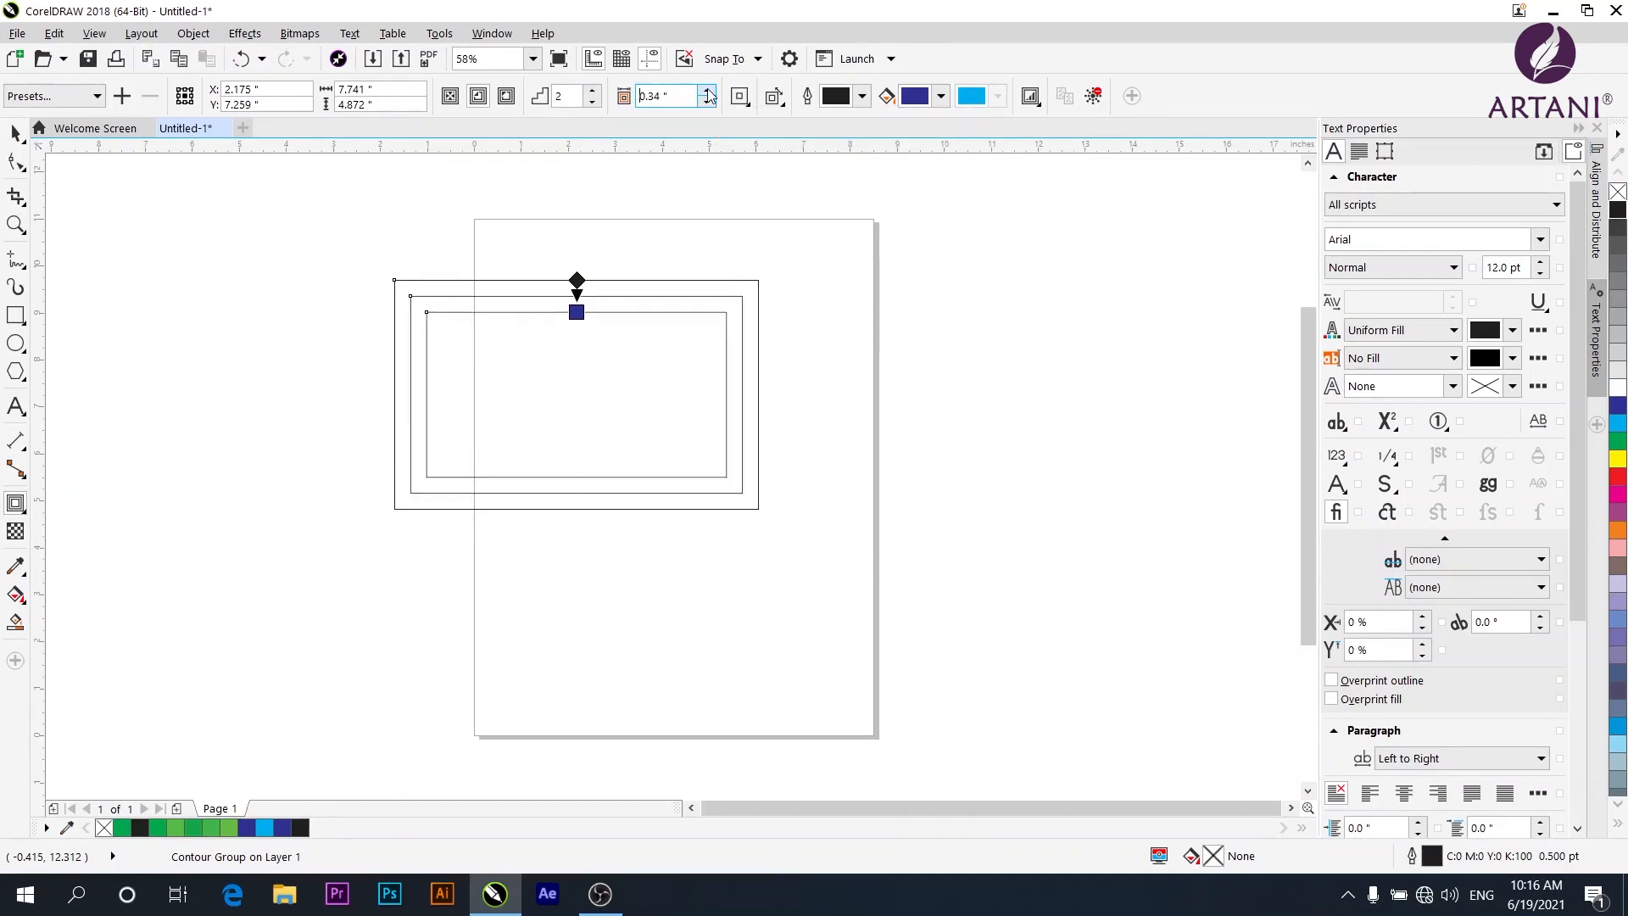
click(707, 91)
click(708, 90)
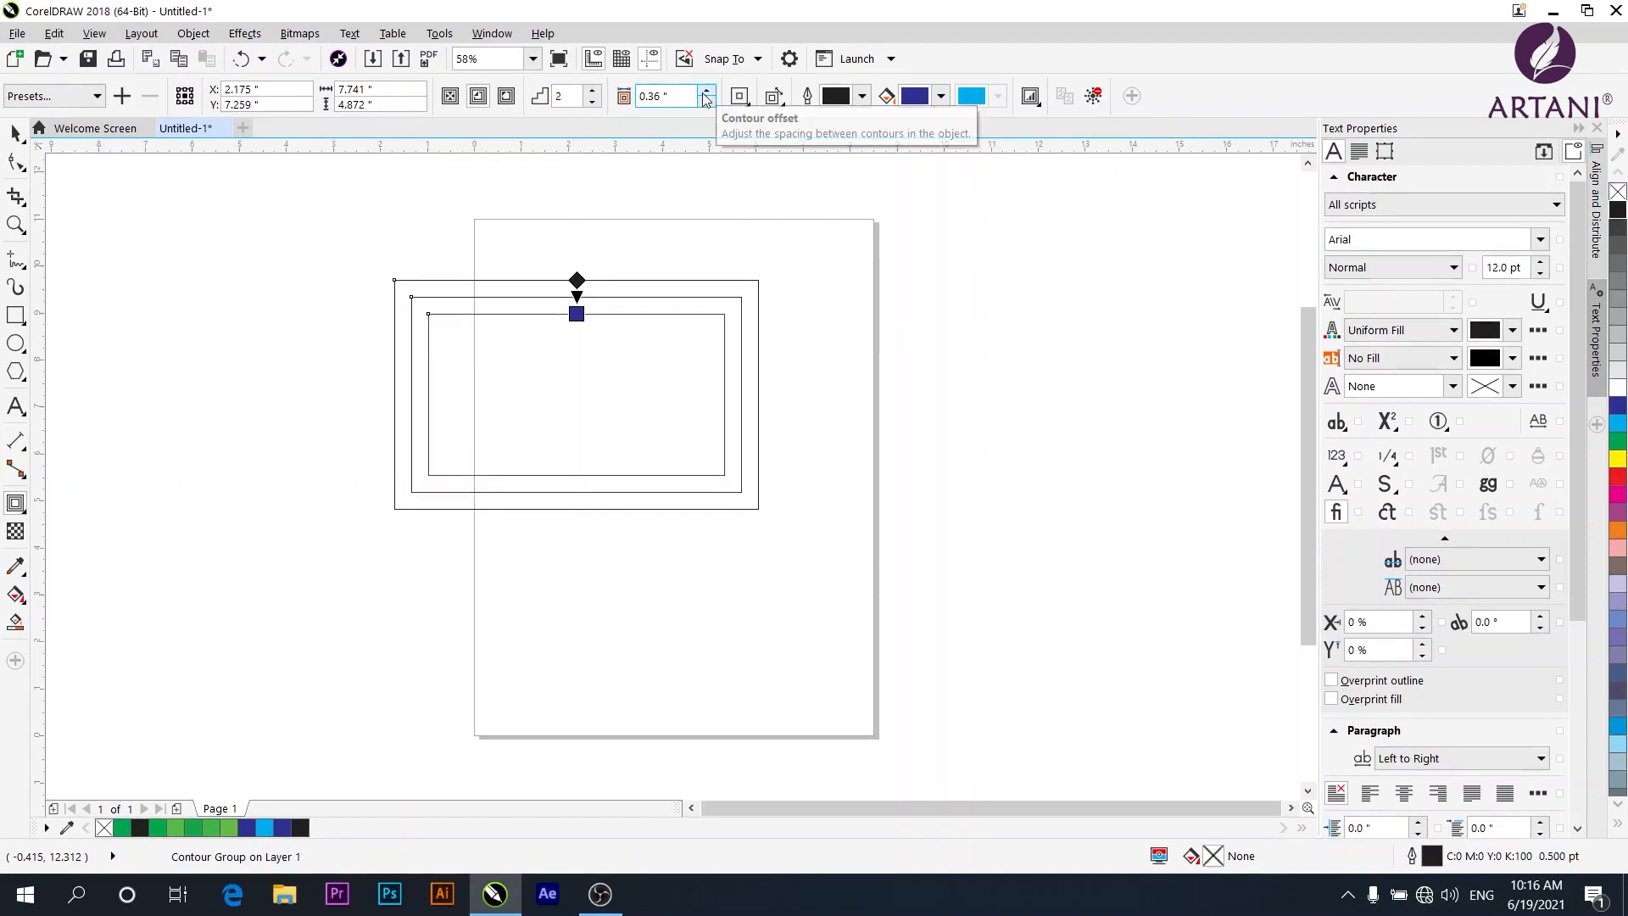
click(706, 103)
click(706, 102)
click(707, 102)
click(707, 103)
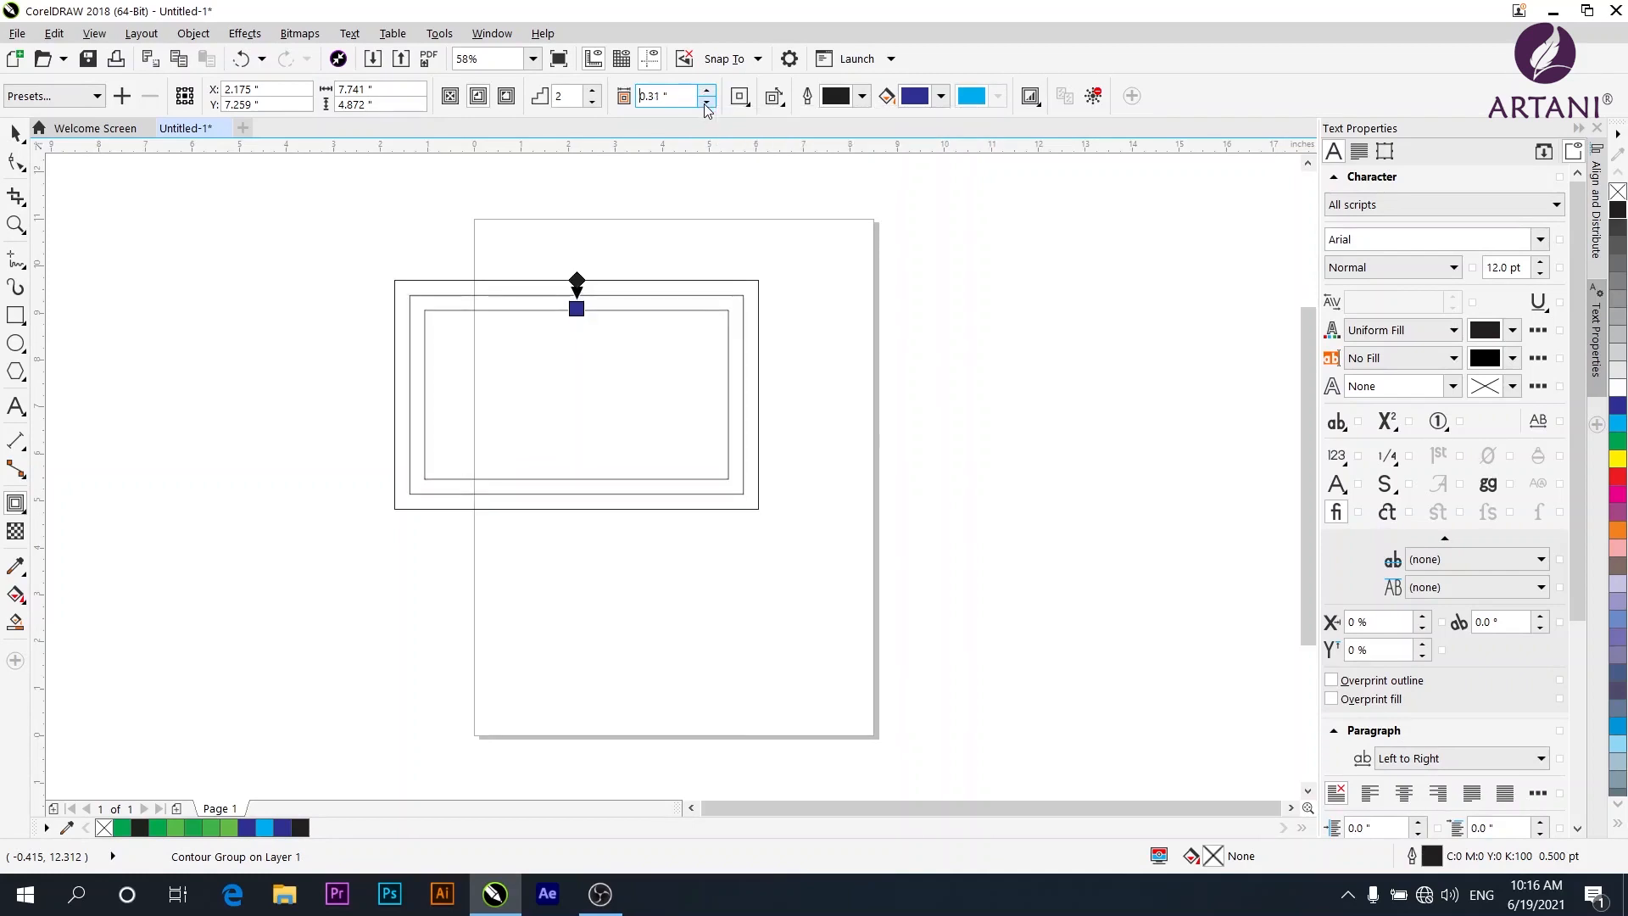
click(706, 103)
click(706, 103)
click(707, 102)
click(706, 103)
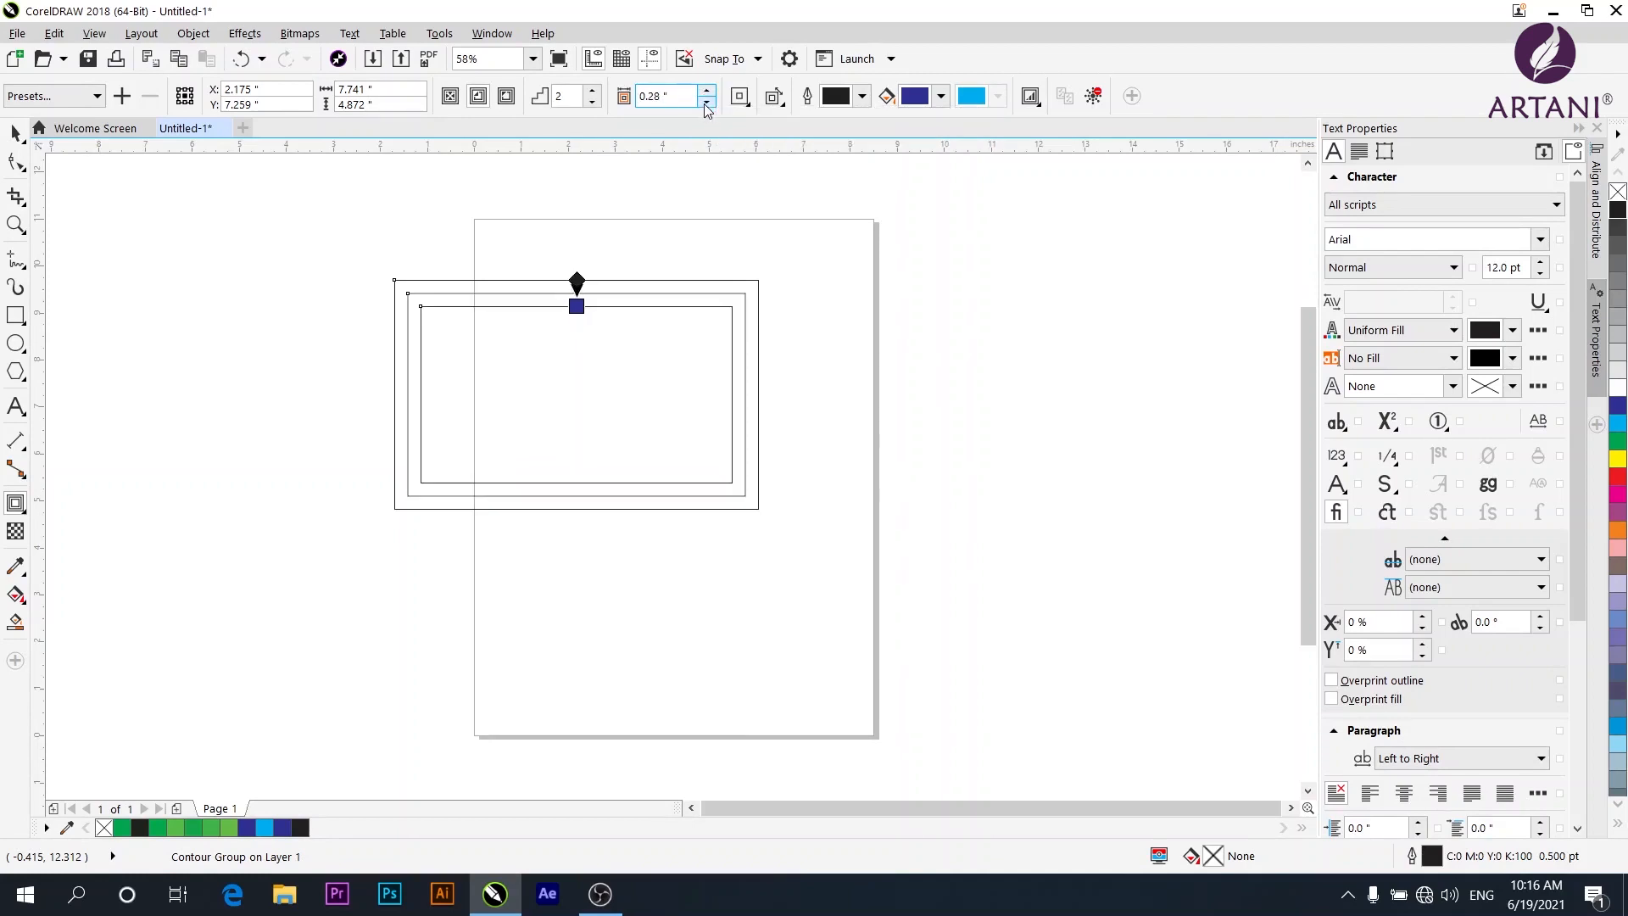
click(592, 89)
click(592, 89)
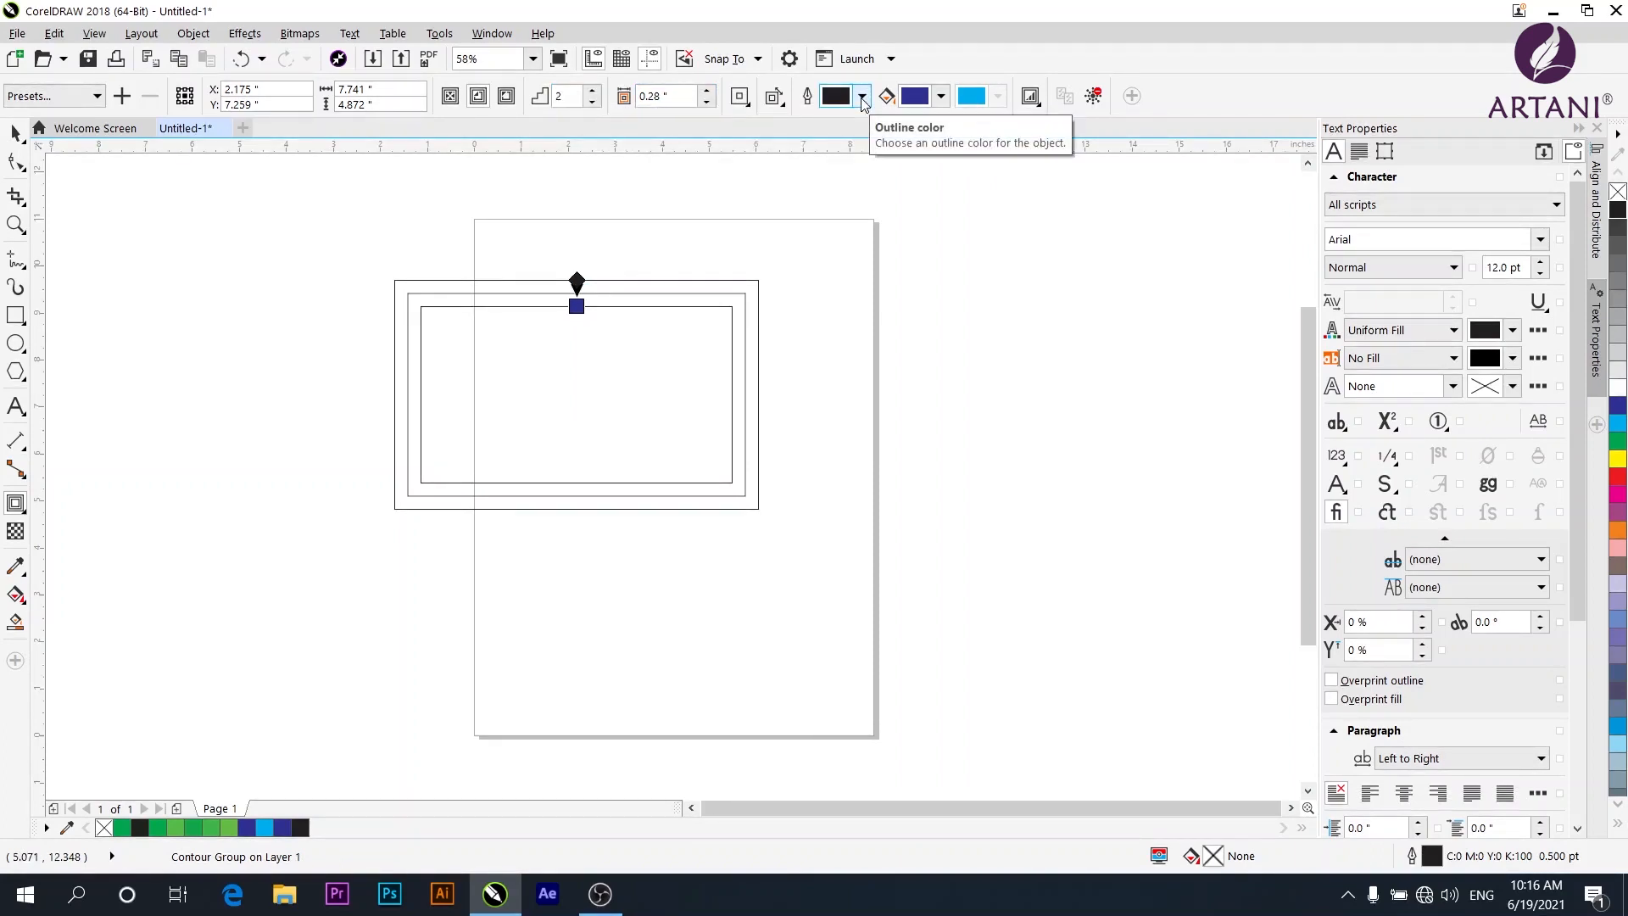
Step: Change the contour's outline colour to dark crimson, C20 M100 Y60 K8, after trying other pink and red shades
click(862, 98)
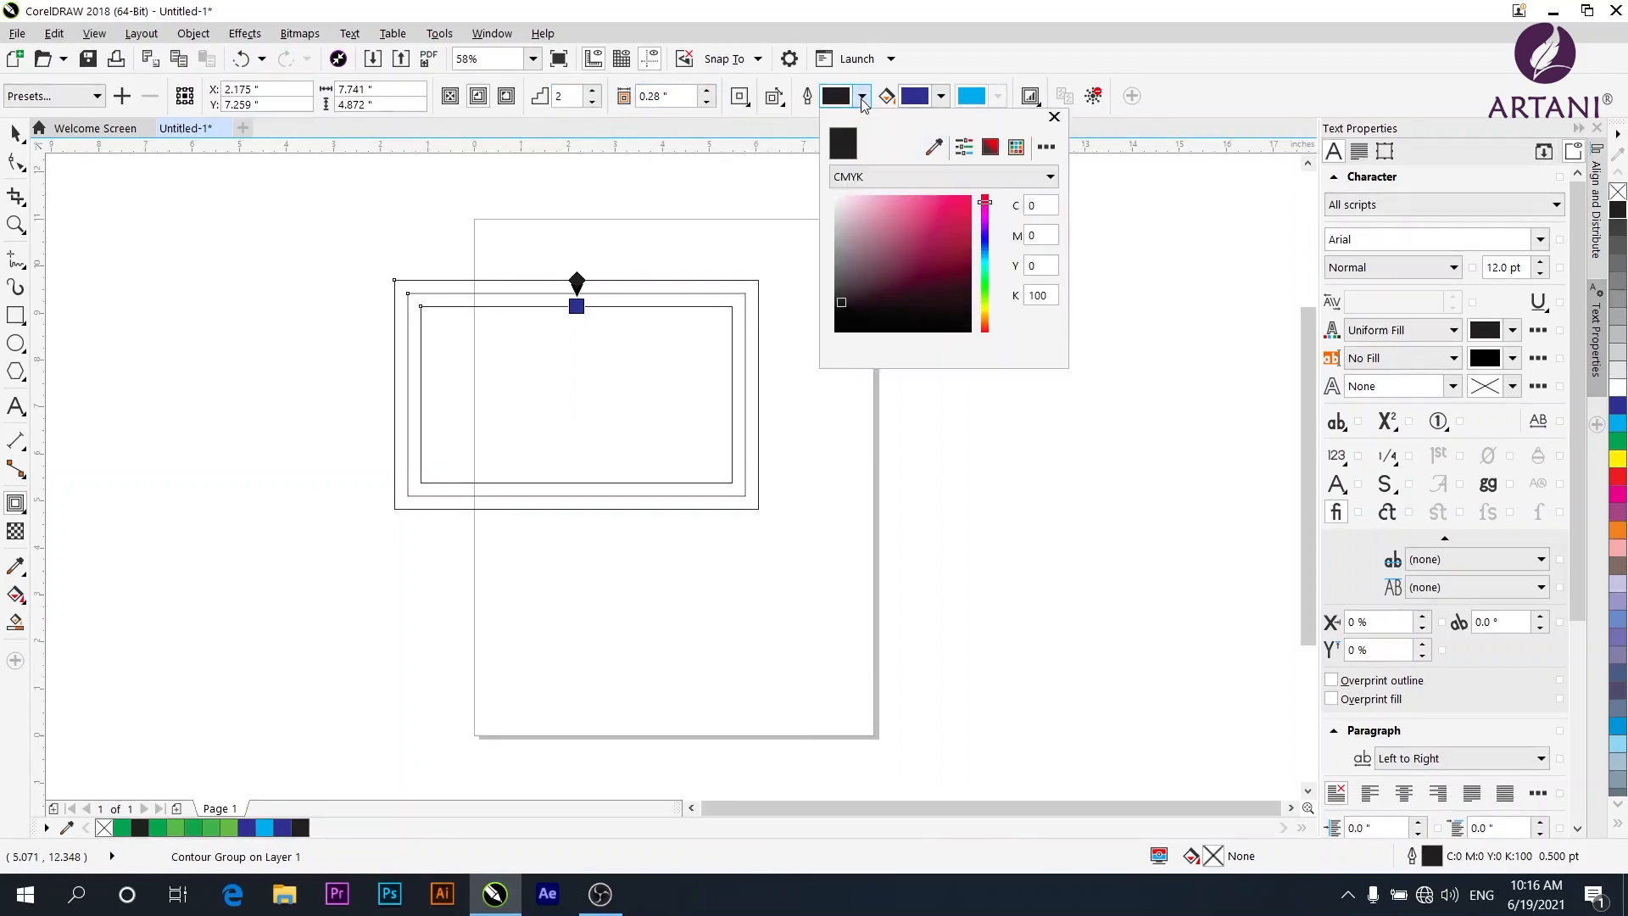
click(934, 216)
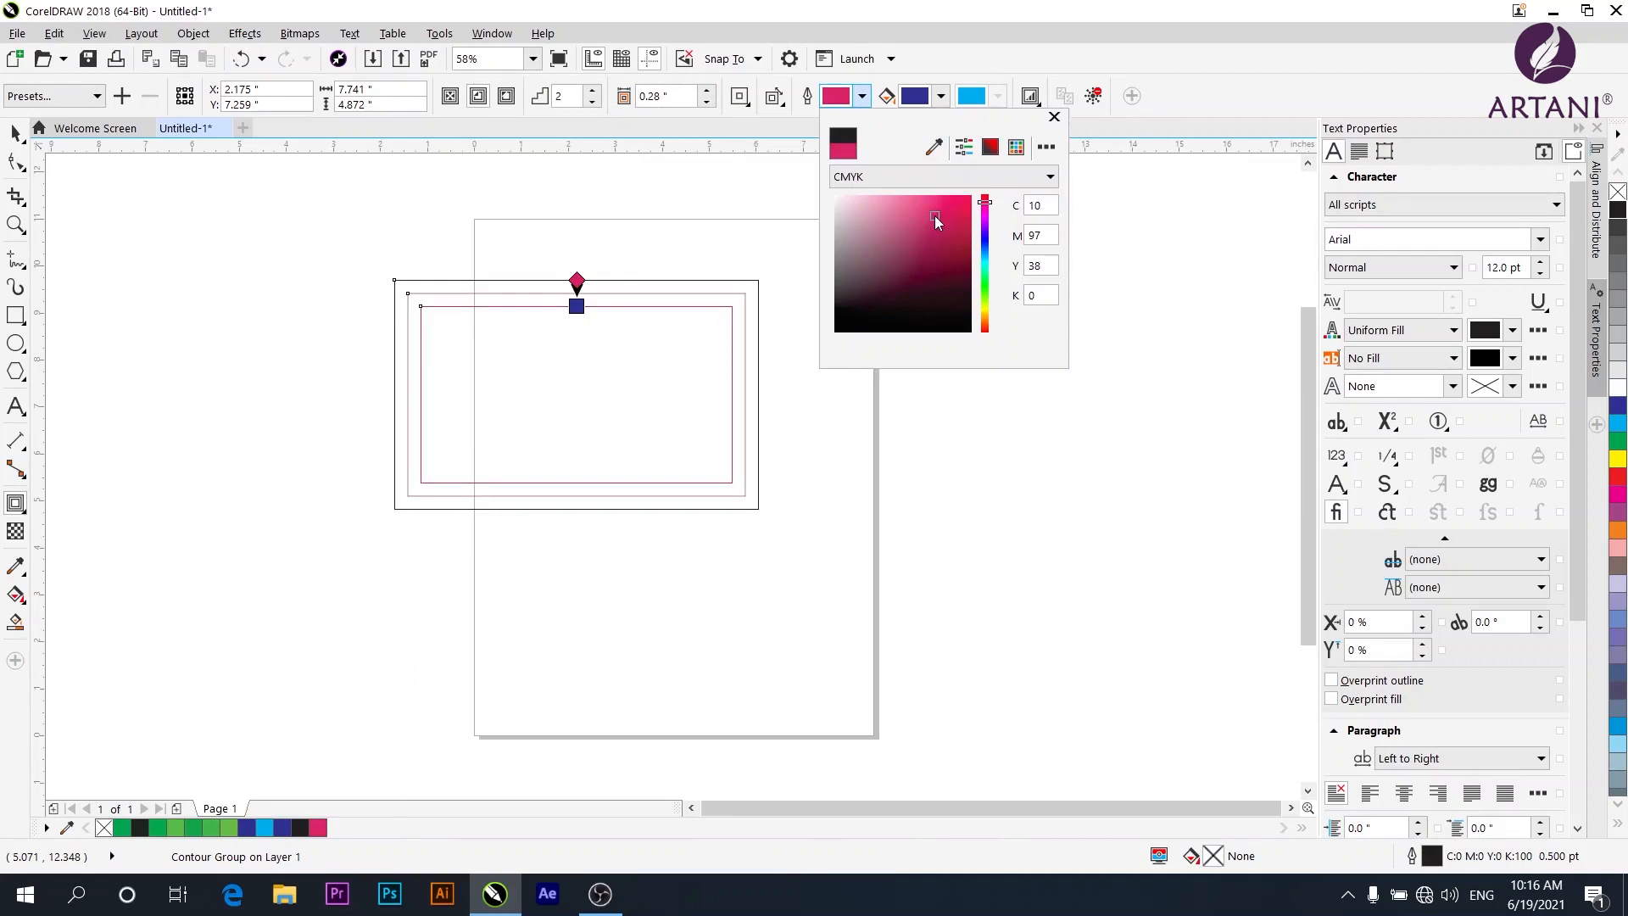
click(941, 211)
click(945, 253)
click(949, 231)
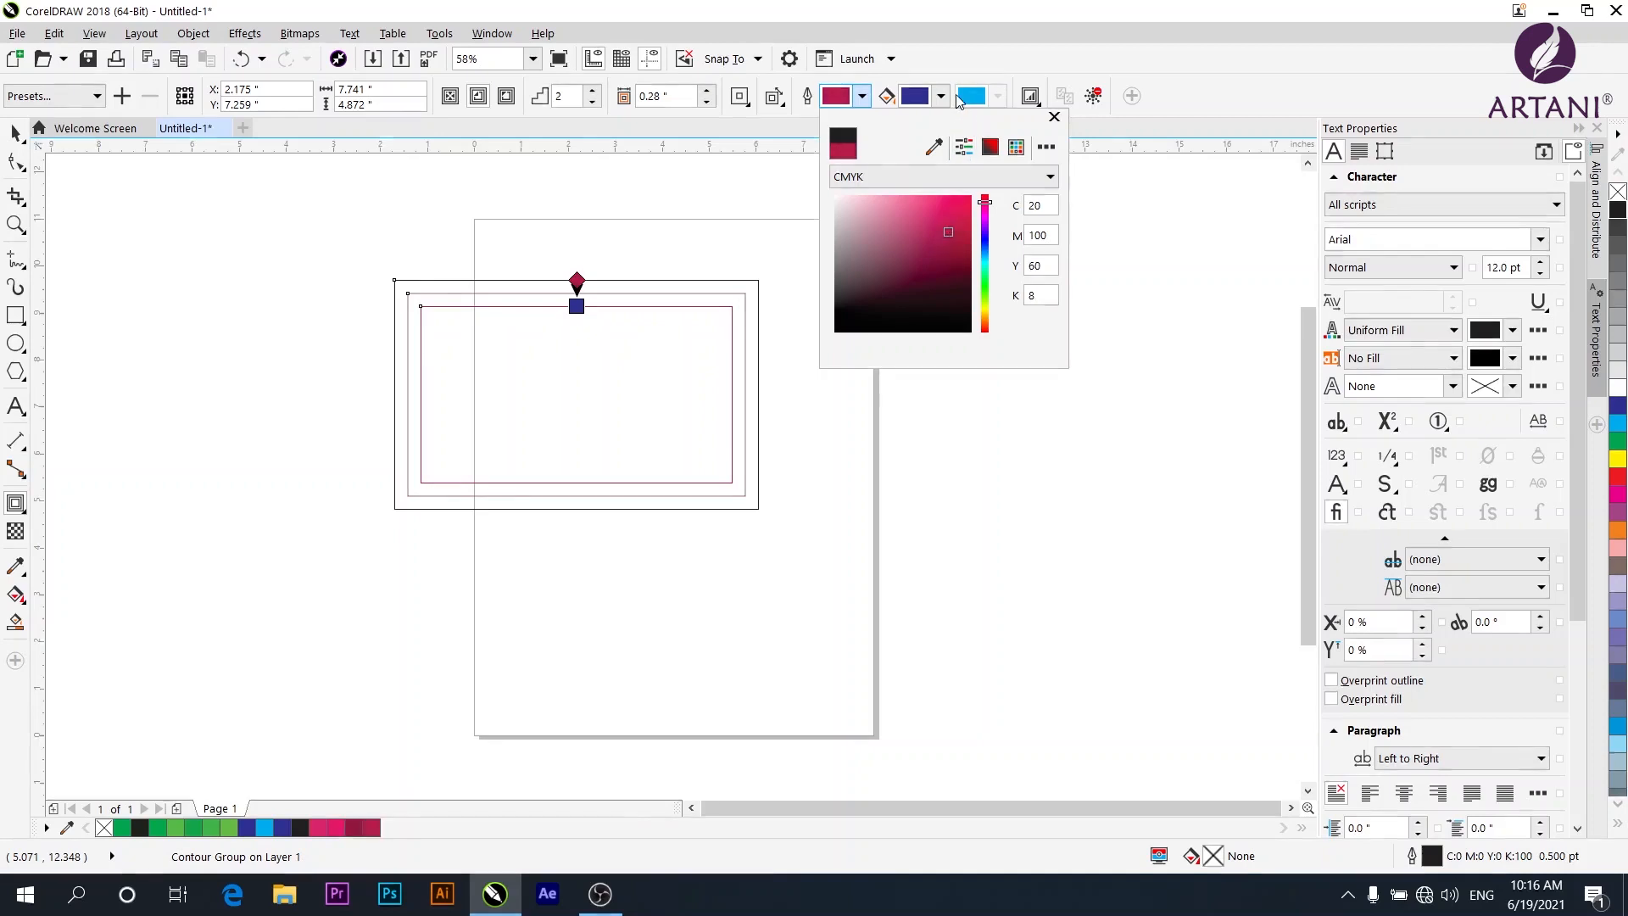
Step: Pick a new blue fill colour for the contour
click(942, 99)
click(941, 102)
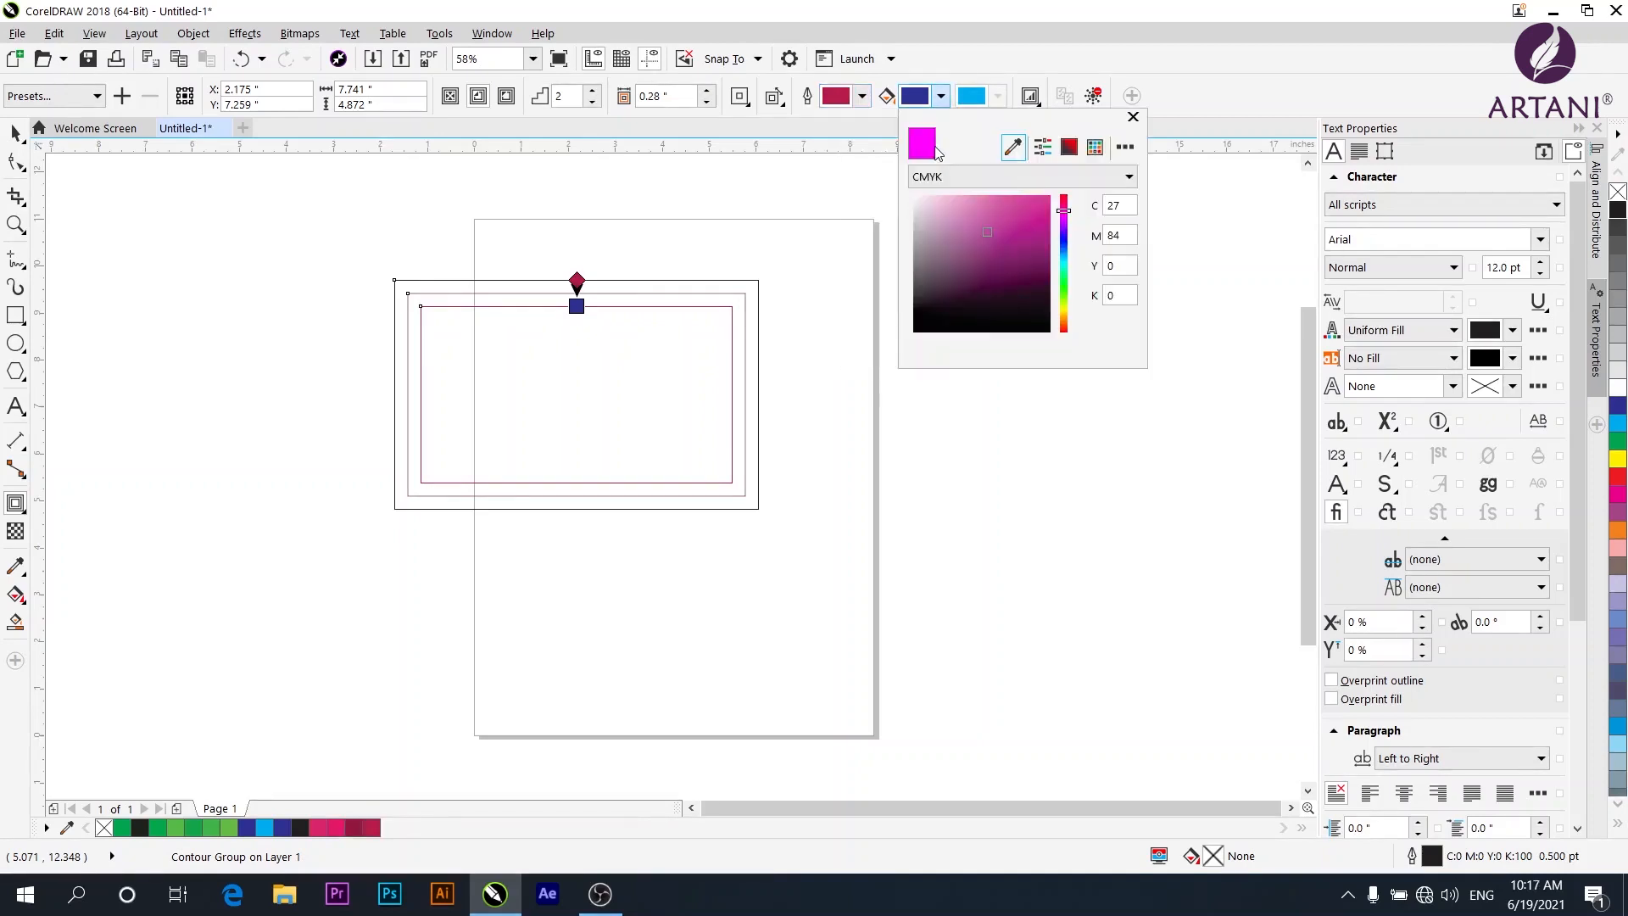
click(1006, 217)
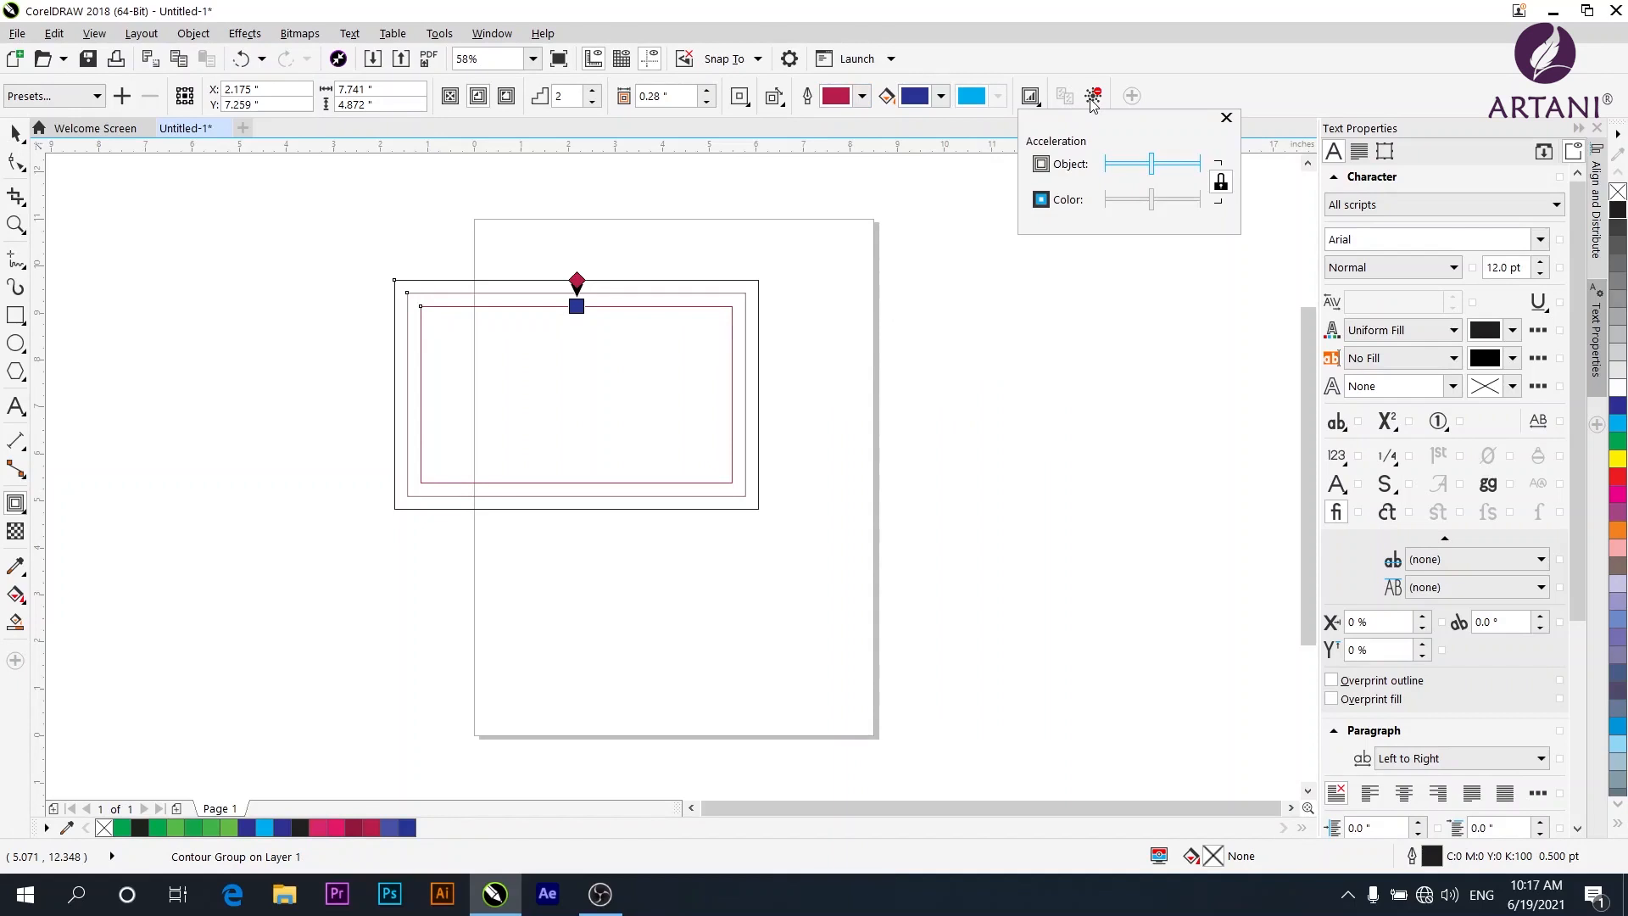
Step: Close the acceleration settings and clear the contour effect from the rectangle
click(1226, 117)
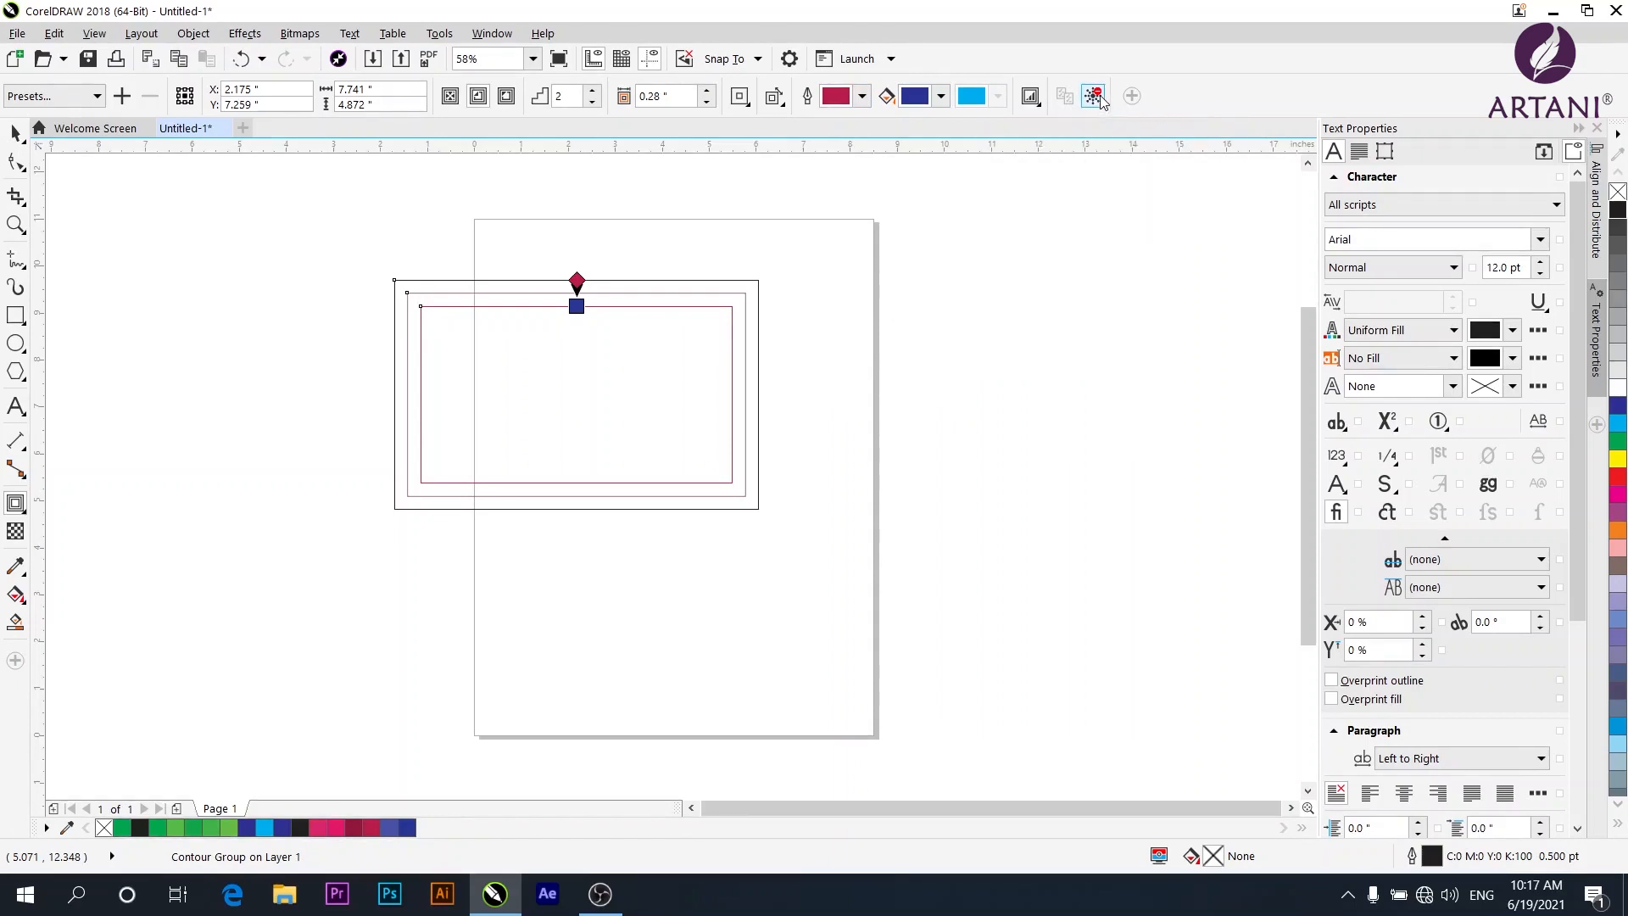
click(1100, 95)
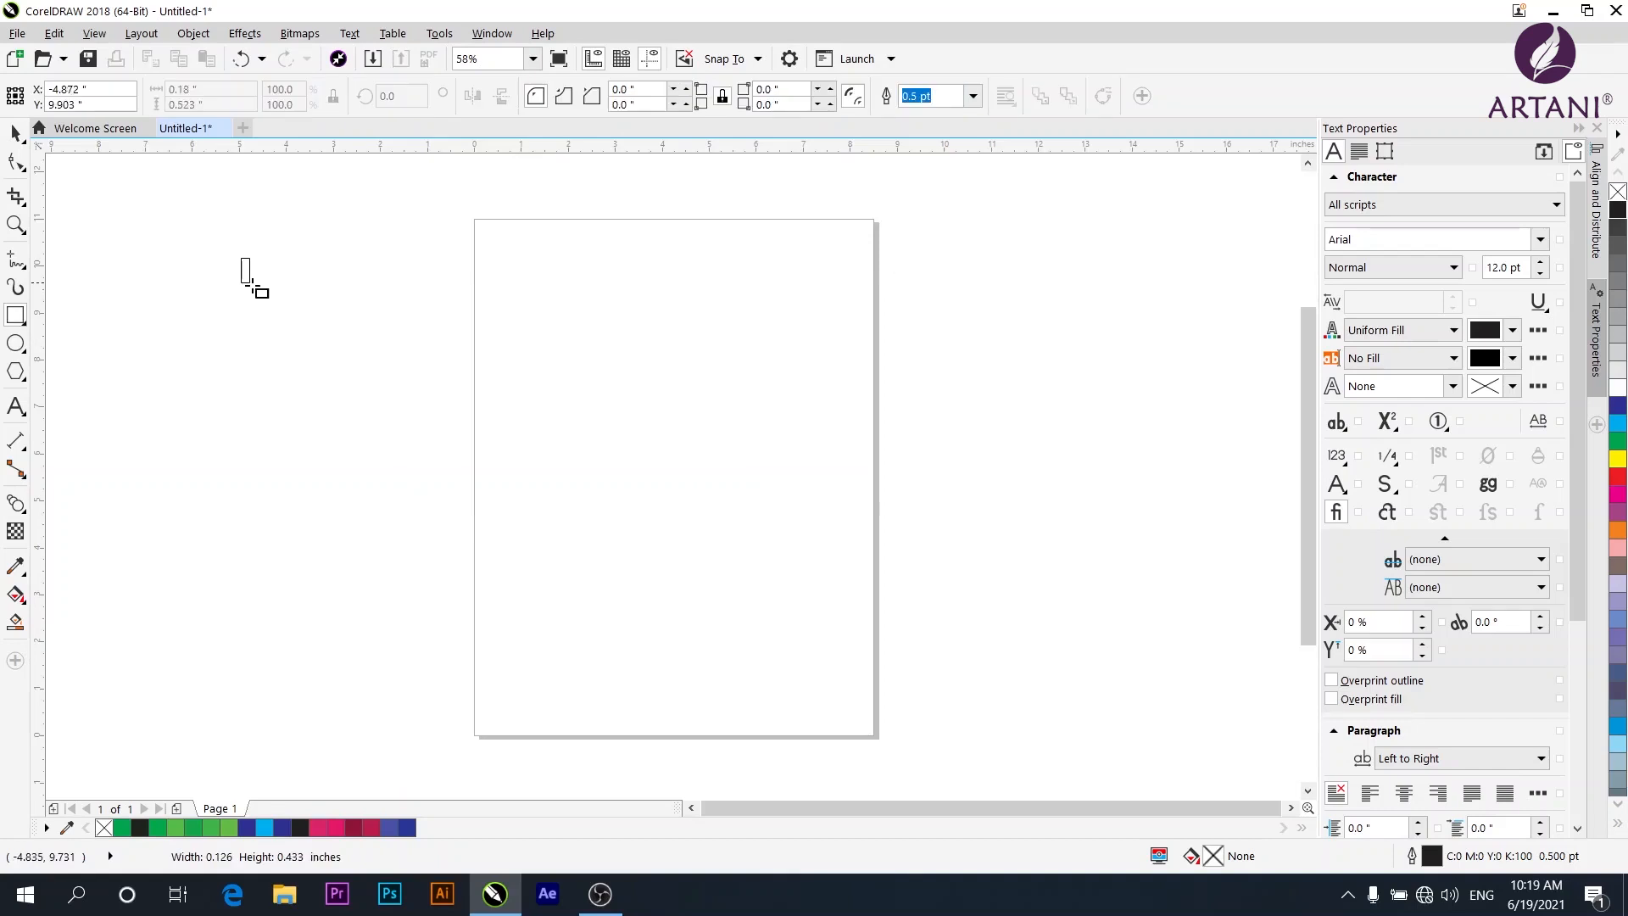
Step: Draw a small square beyond the page's upper-left corner and one about 1.4" wide near its lower-right corner, and blend them together
mouse_move(241, 258)
mouse_down()
mouse_move(341, 361)
mouse_move(687, 572)
mouse_move(799, 670)
mouse_move(754, 601)
mouse_up()
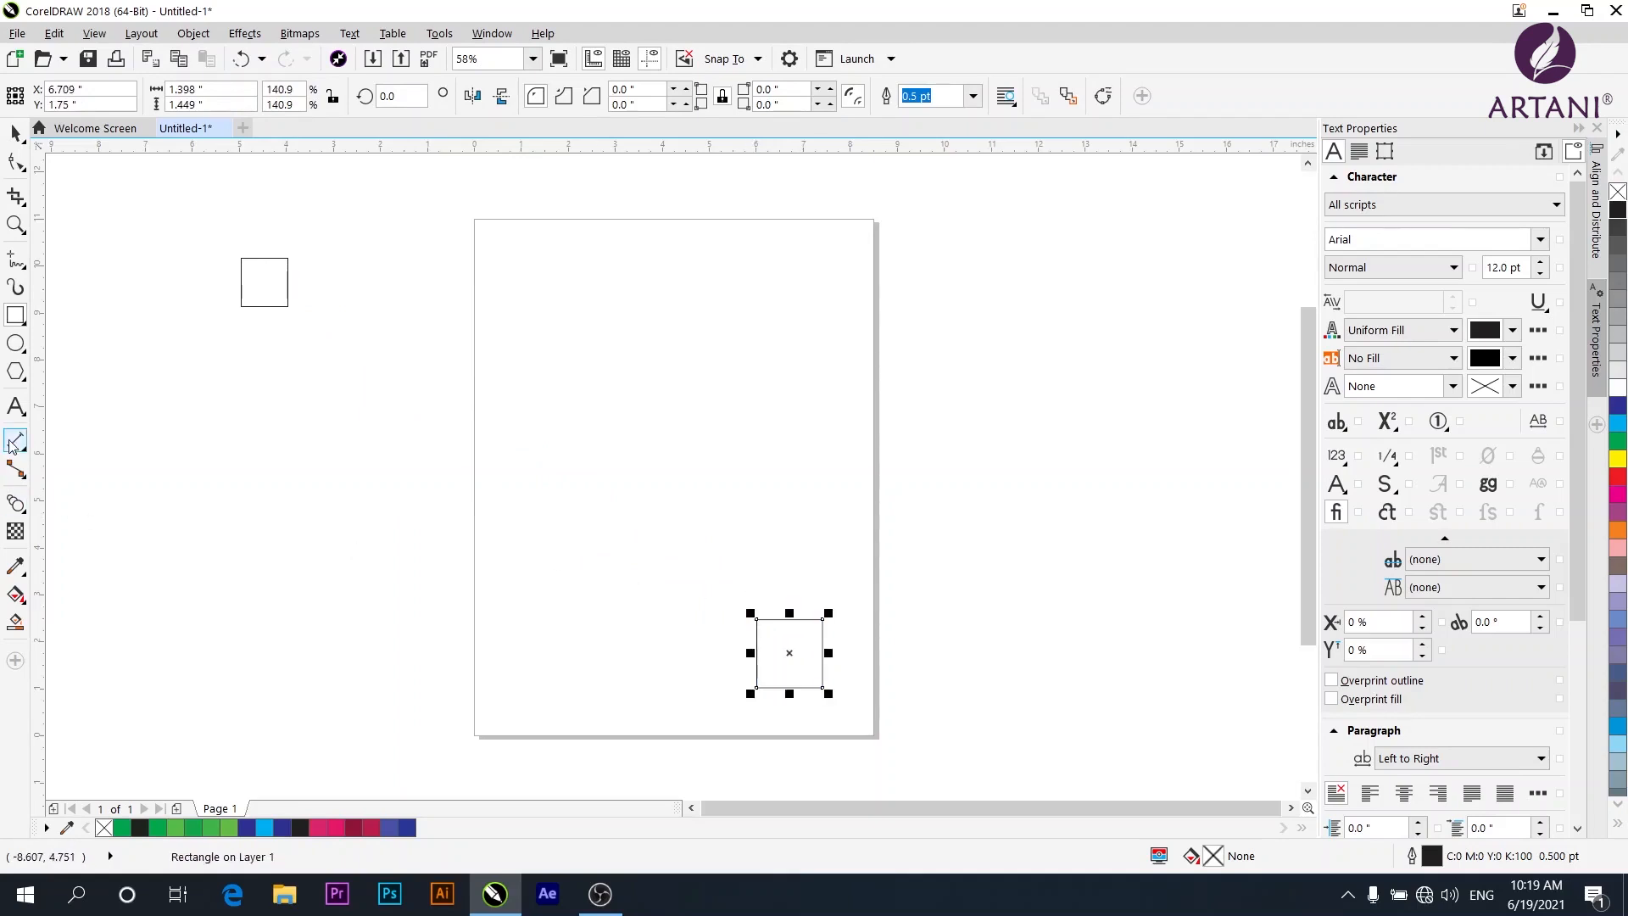
click(19, 510)
drag(799, 654, 264, 297)
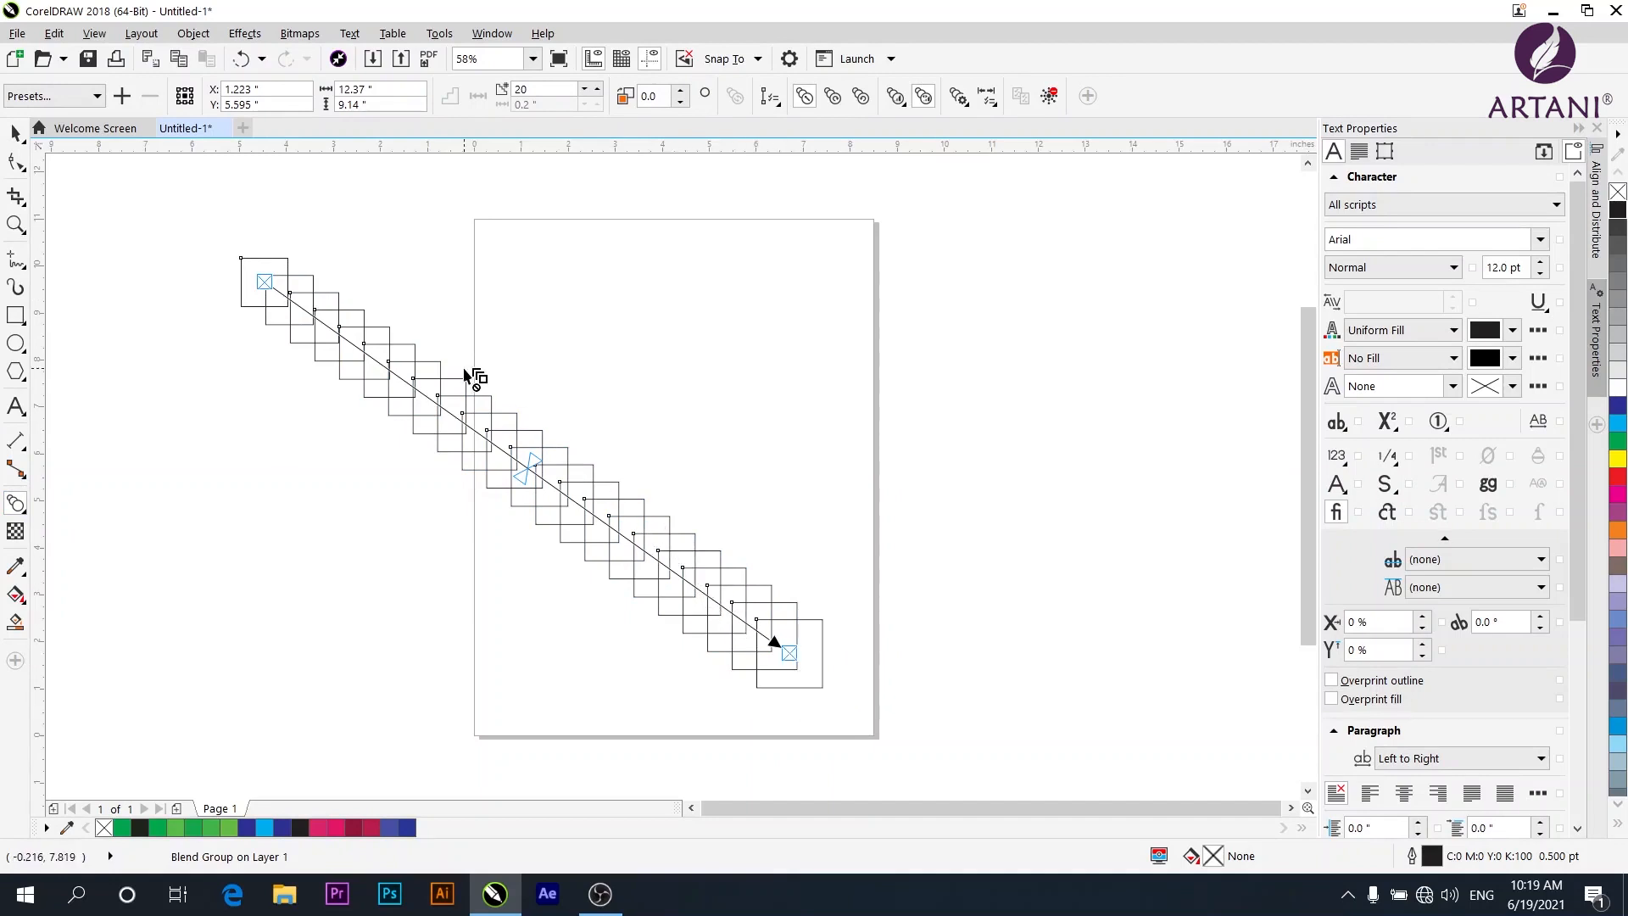
Step: Try different numbers of steps for the blend between the squares, from 21 down to 6
click(598, 87)
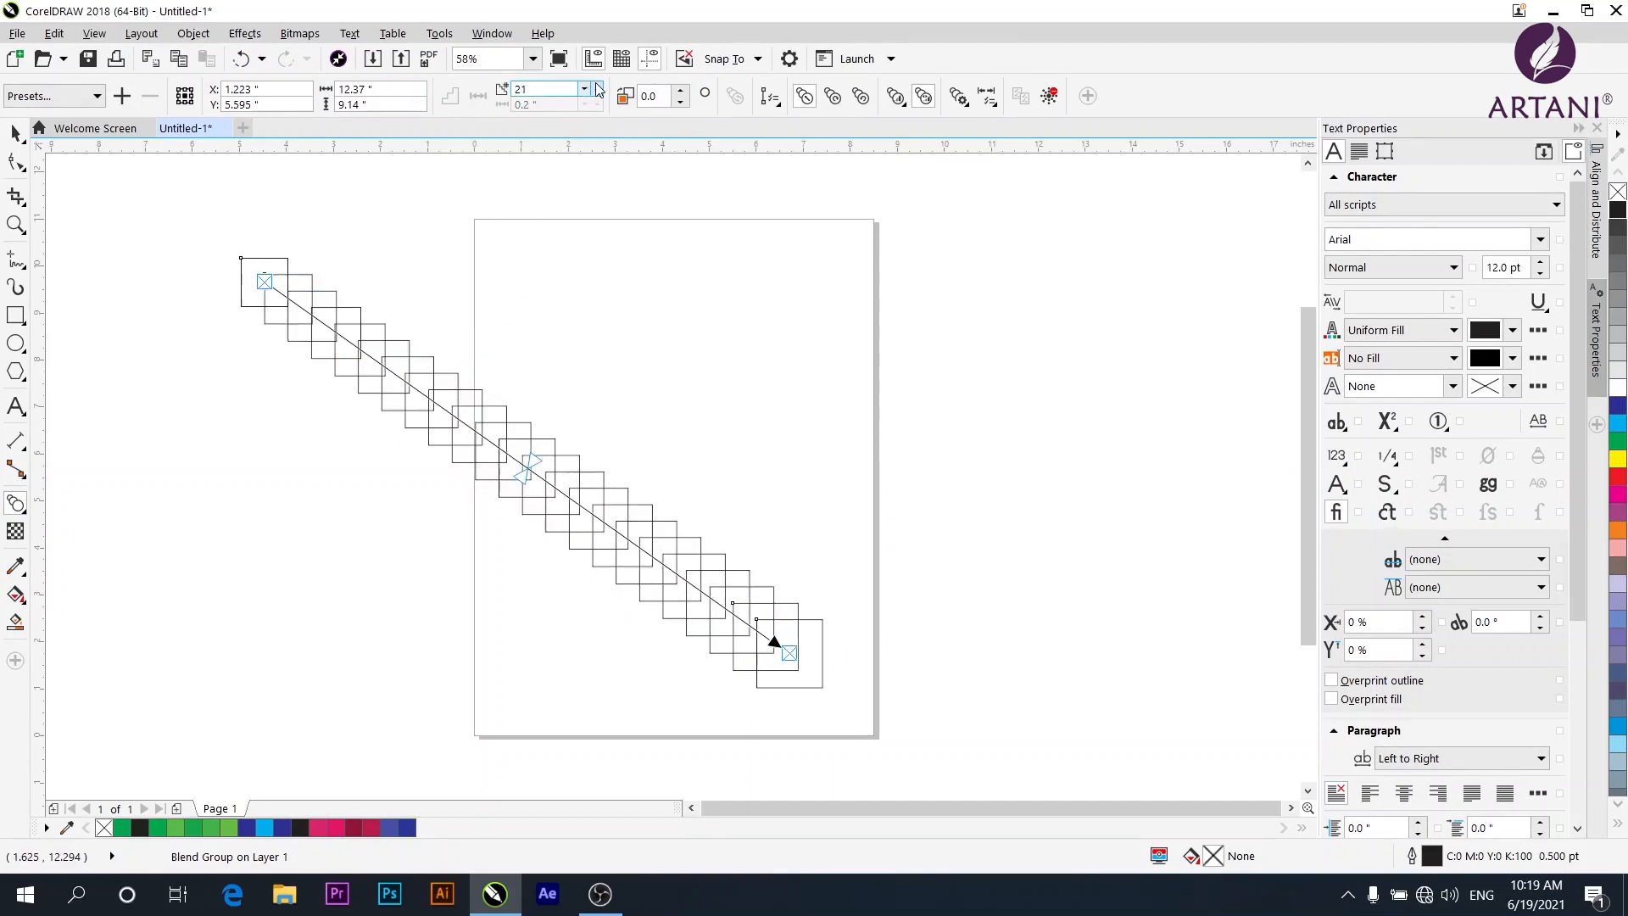
click(584, 89)
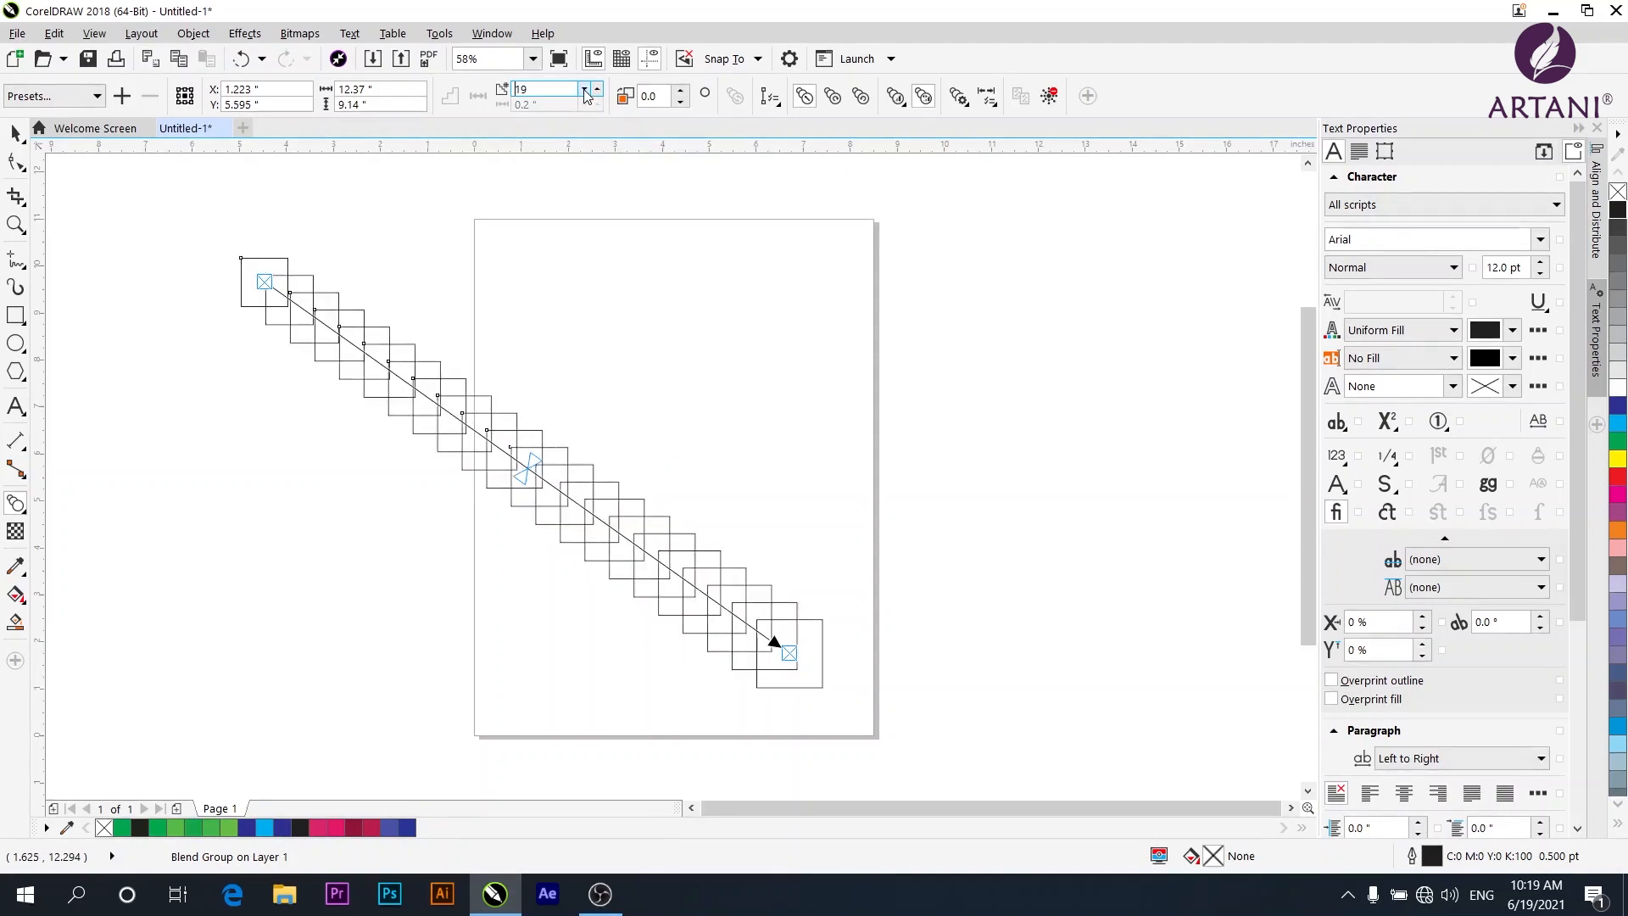
click(584, 90)
click(583, 90)
click(583, 90)
click(583, 90)
click(582, 90)
click(583, 90)
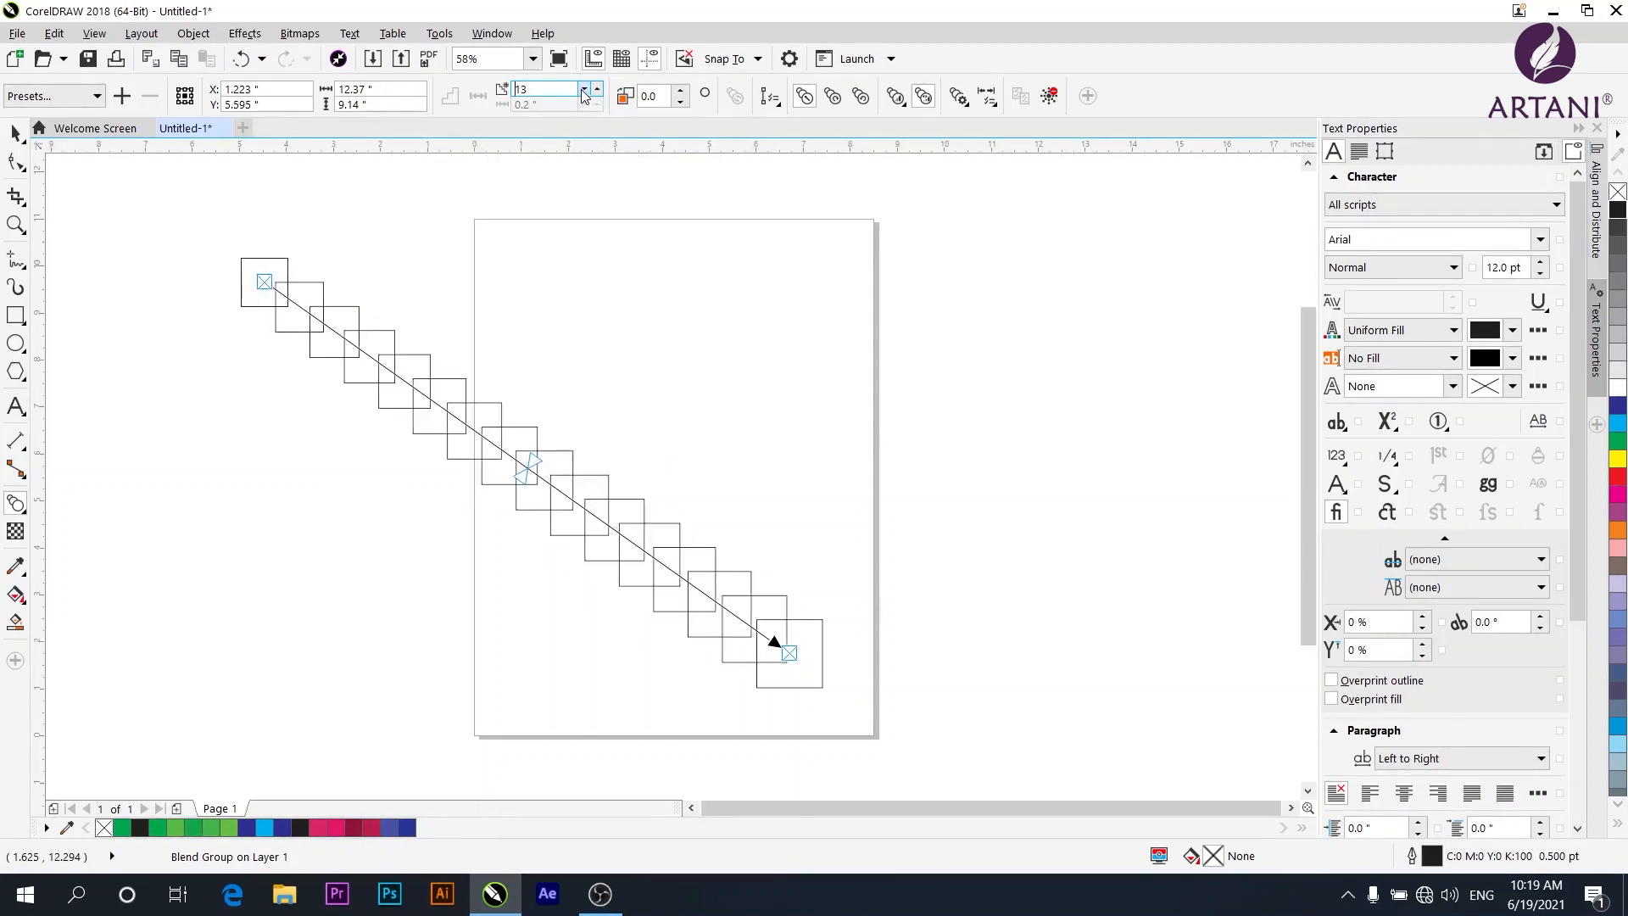
click(584, 90)
click(584, 90)
click(584, 90)
click(584, 90)
click(584, 90)
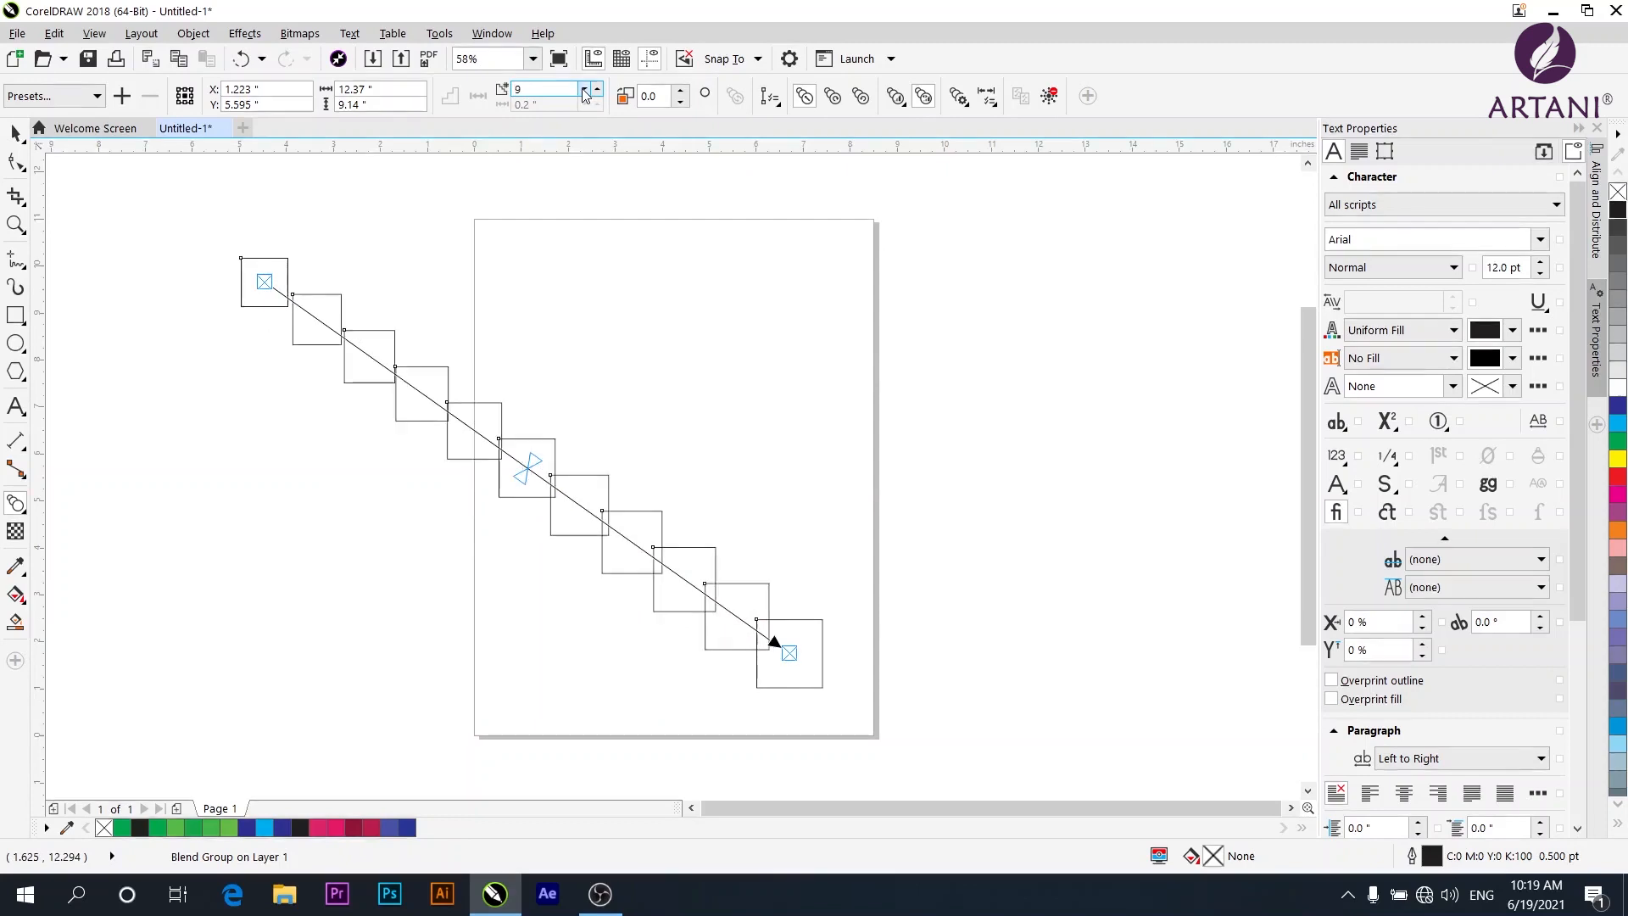
click(584, 90)
click(584, 90)
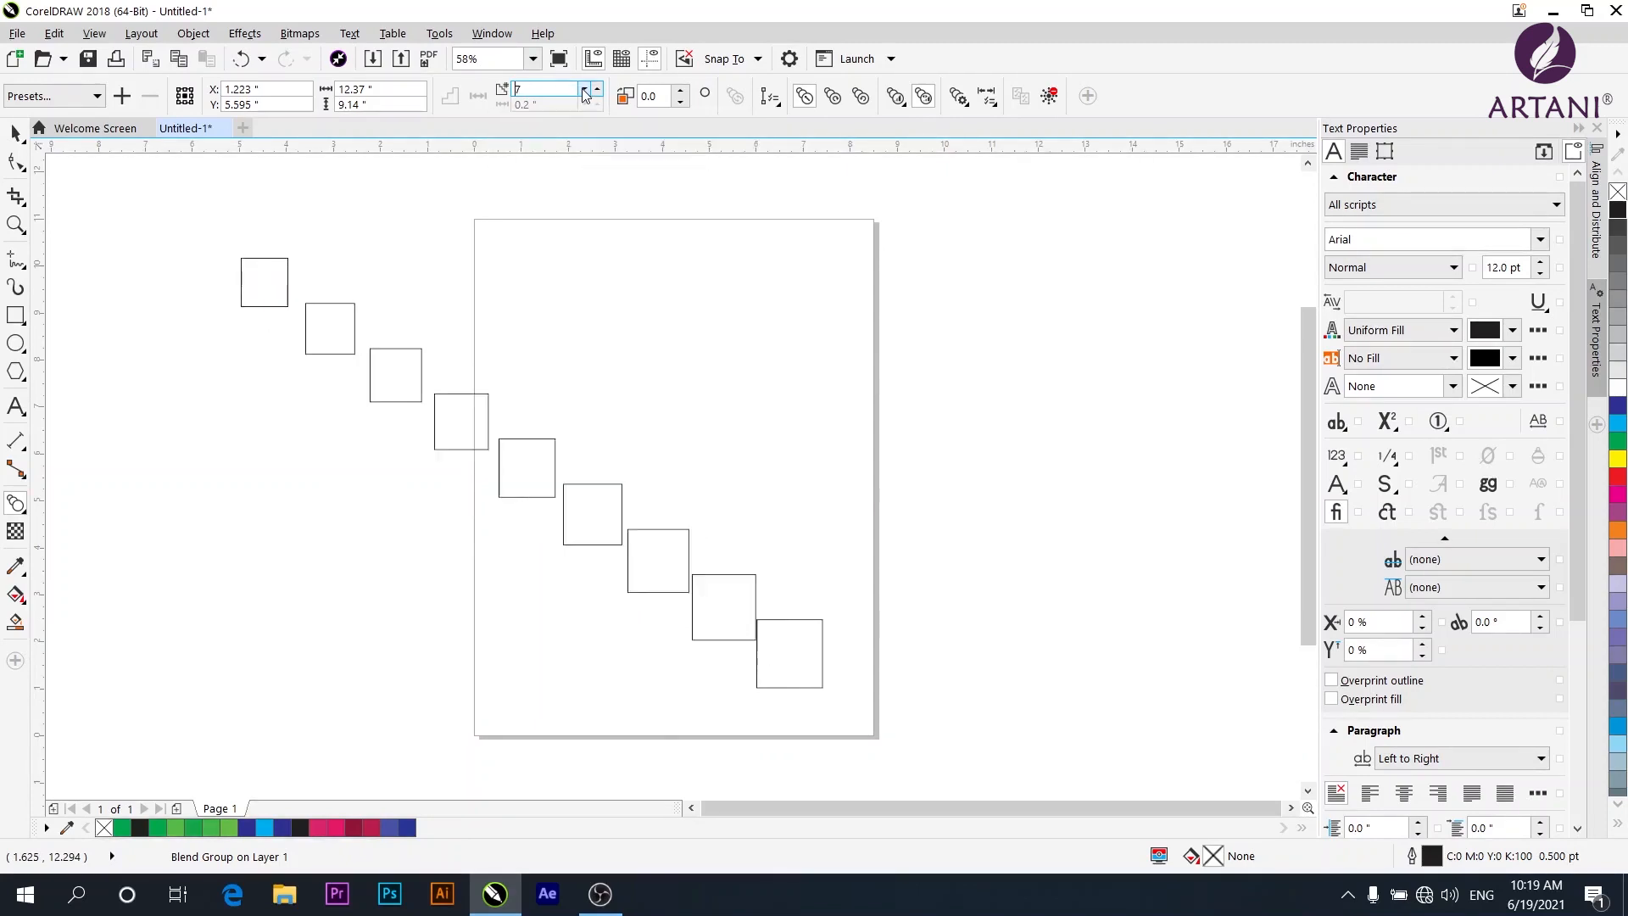
click(584, 90)
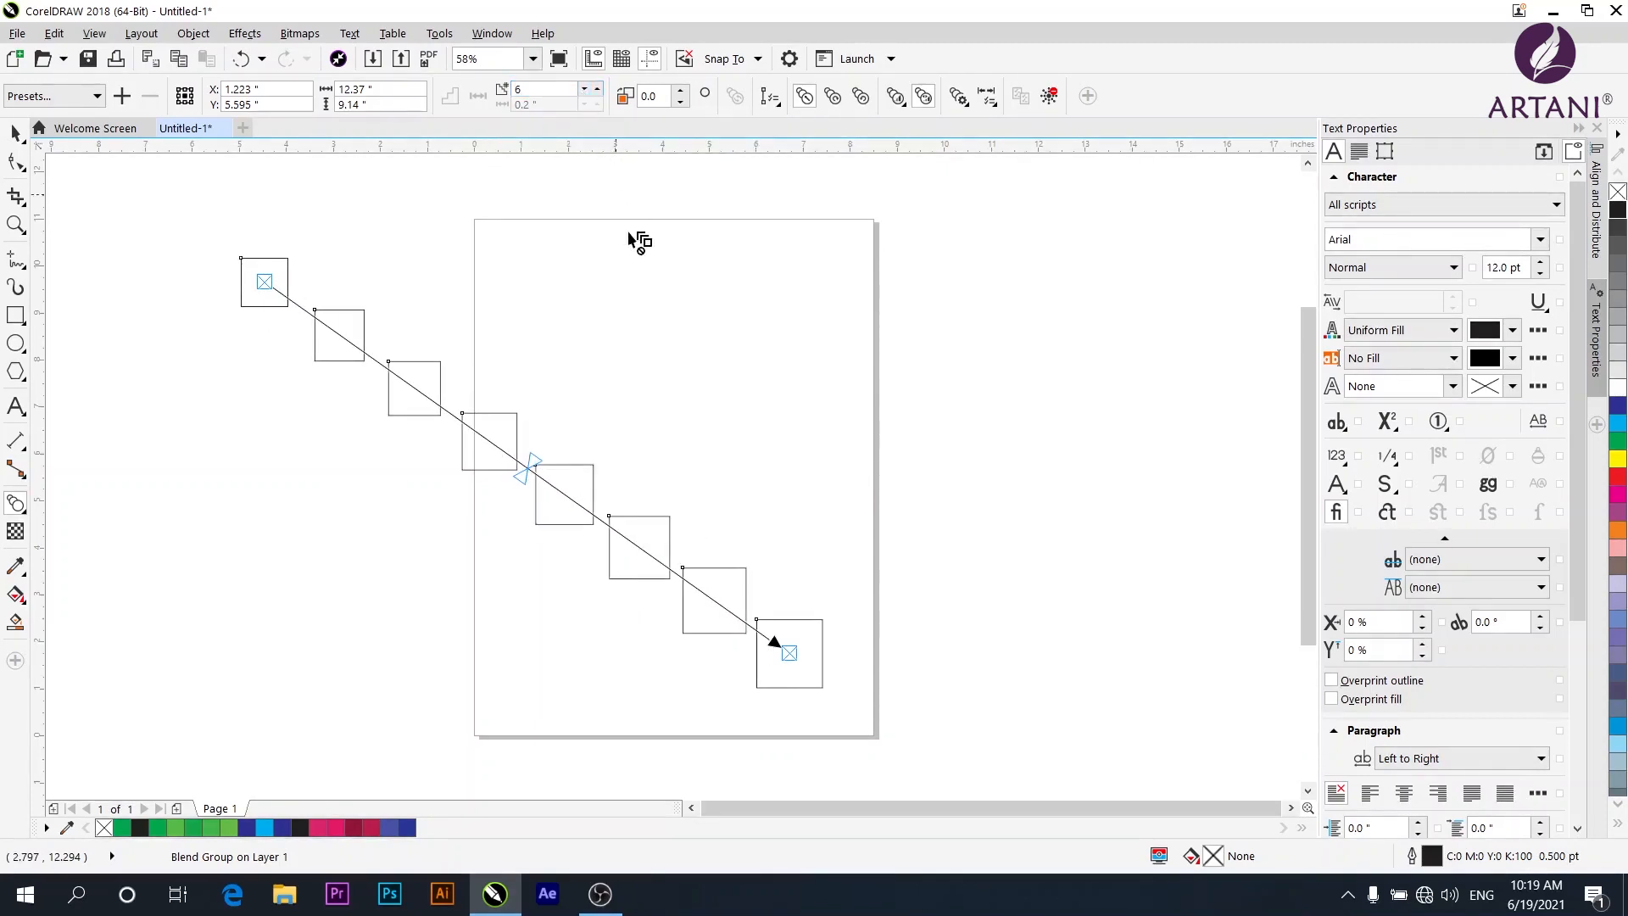
Step: Set the blend to 13 steps and its blend direction to 15 degrees
scroll(596, 91, up, 7)
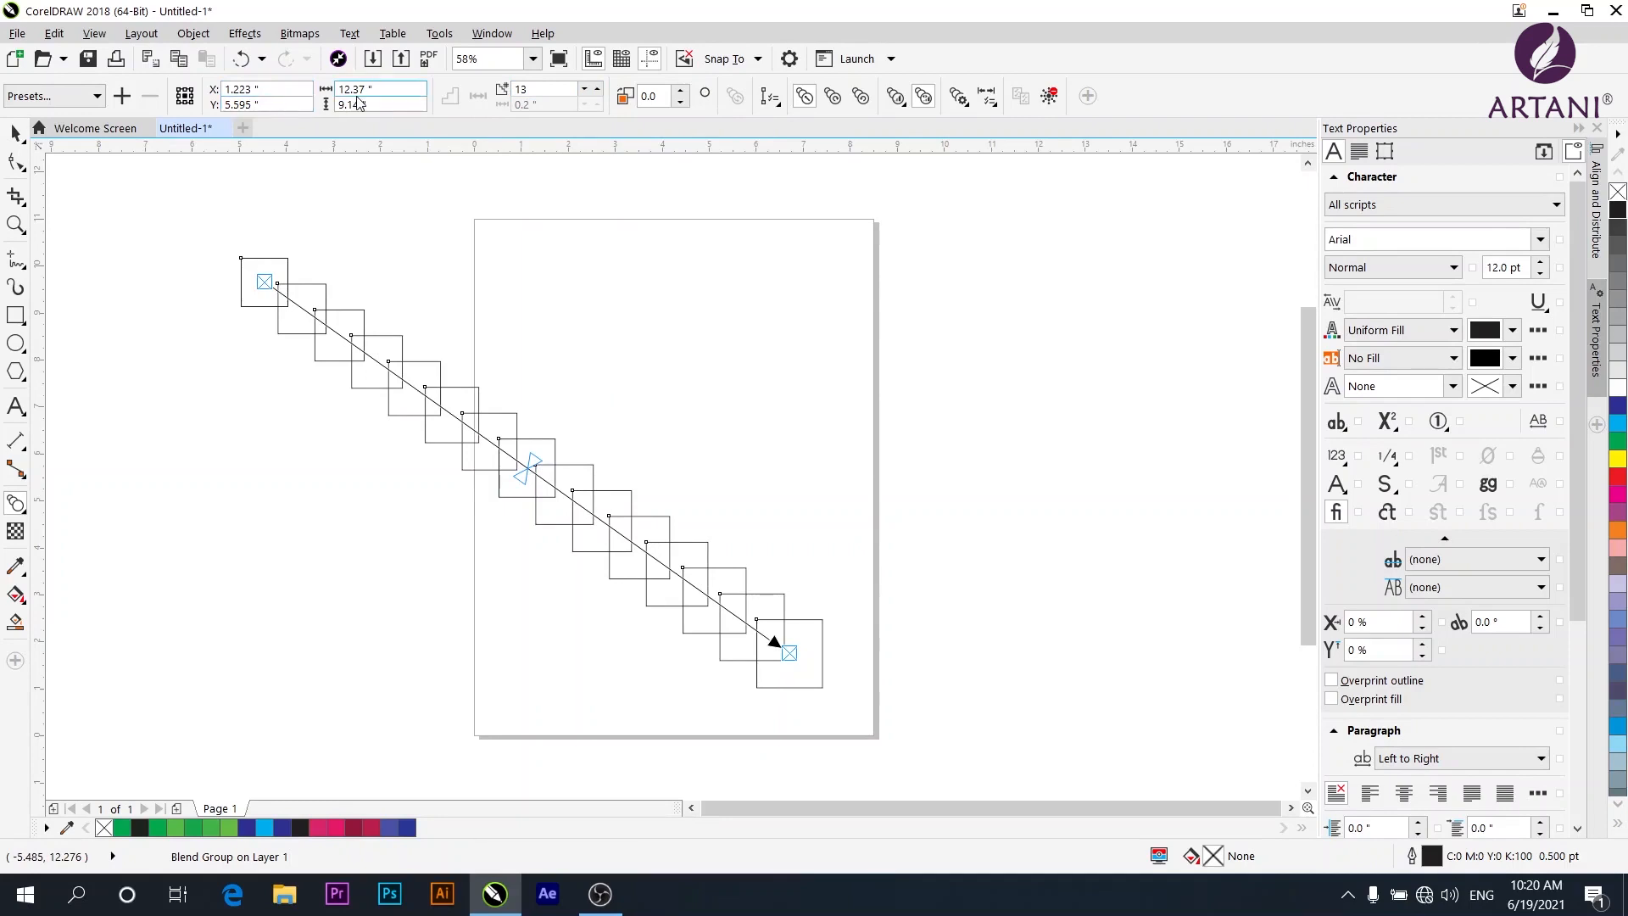
click(683, 90)
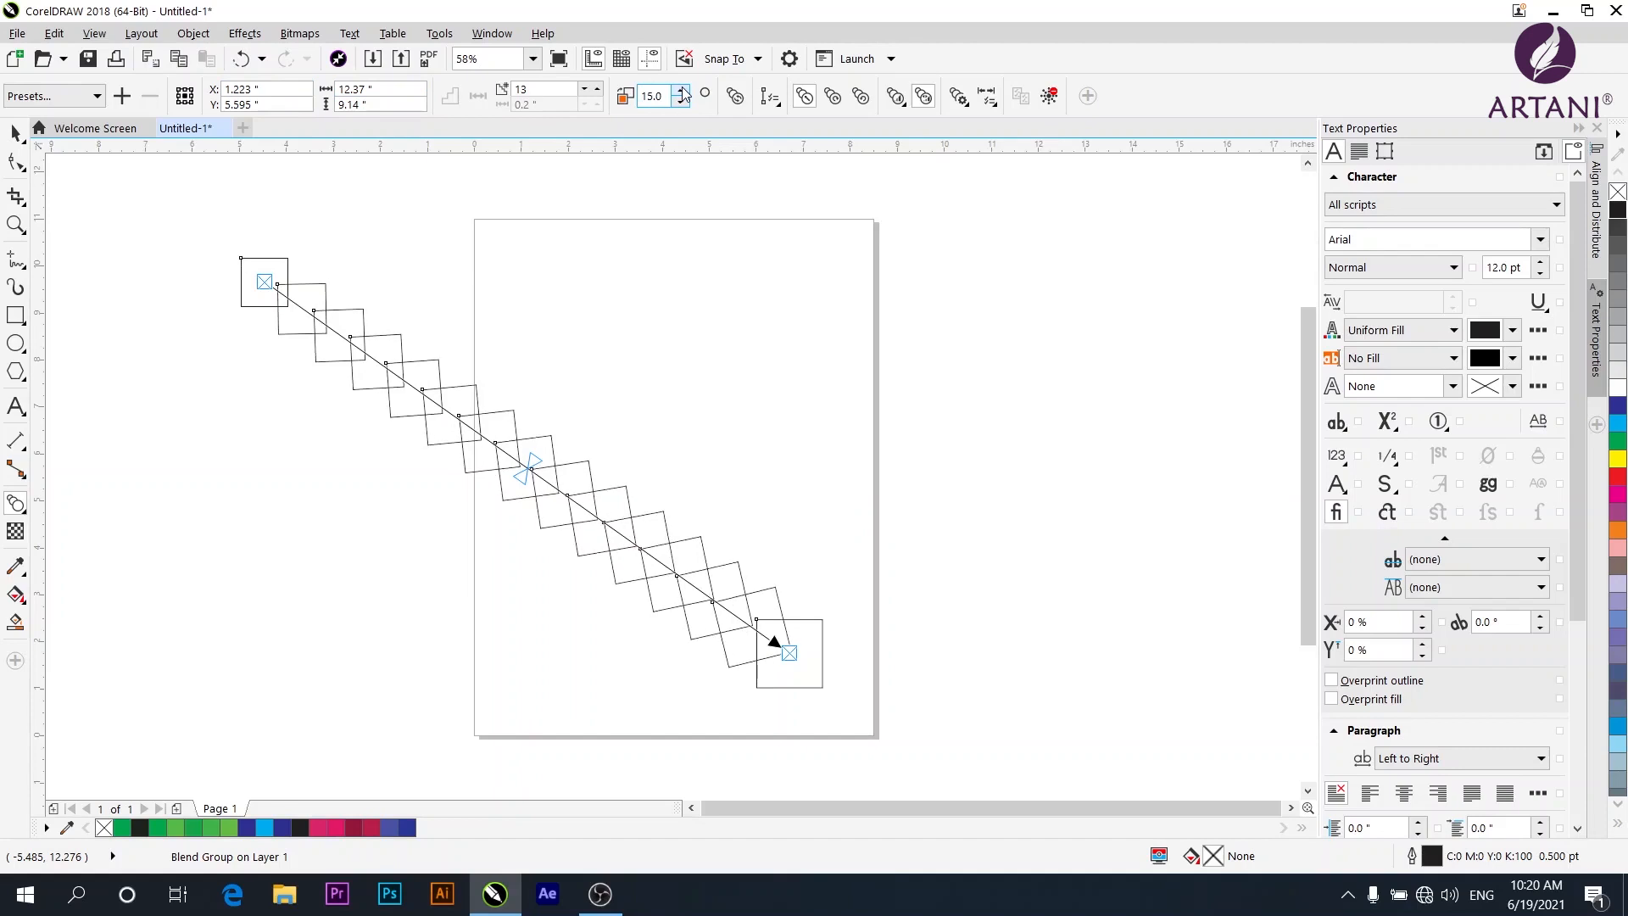
Step: Try a steeper rotation of the blended squares by raising the blend direction to 45 degrees
click(683, 89)
click(682, 90)
click(683, 89)
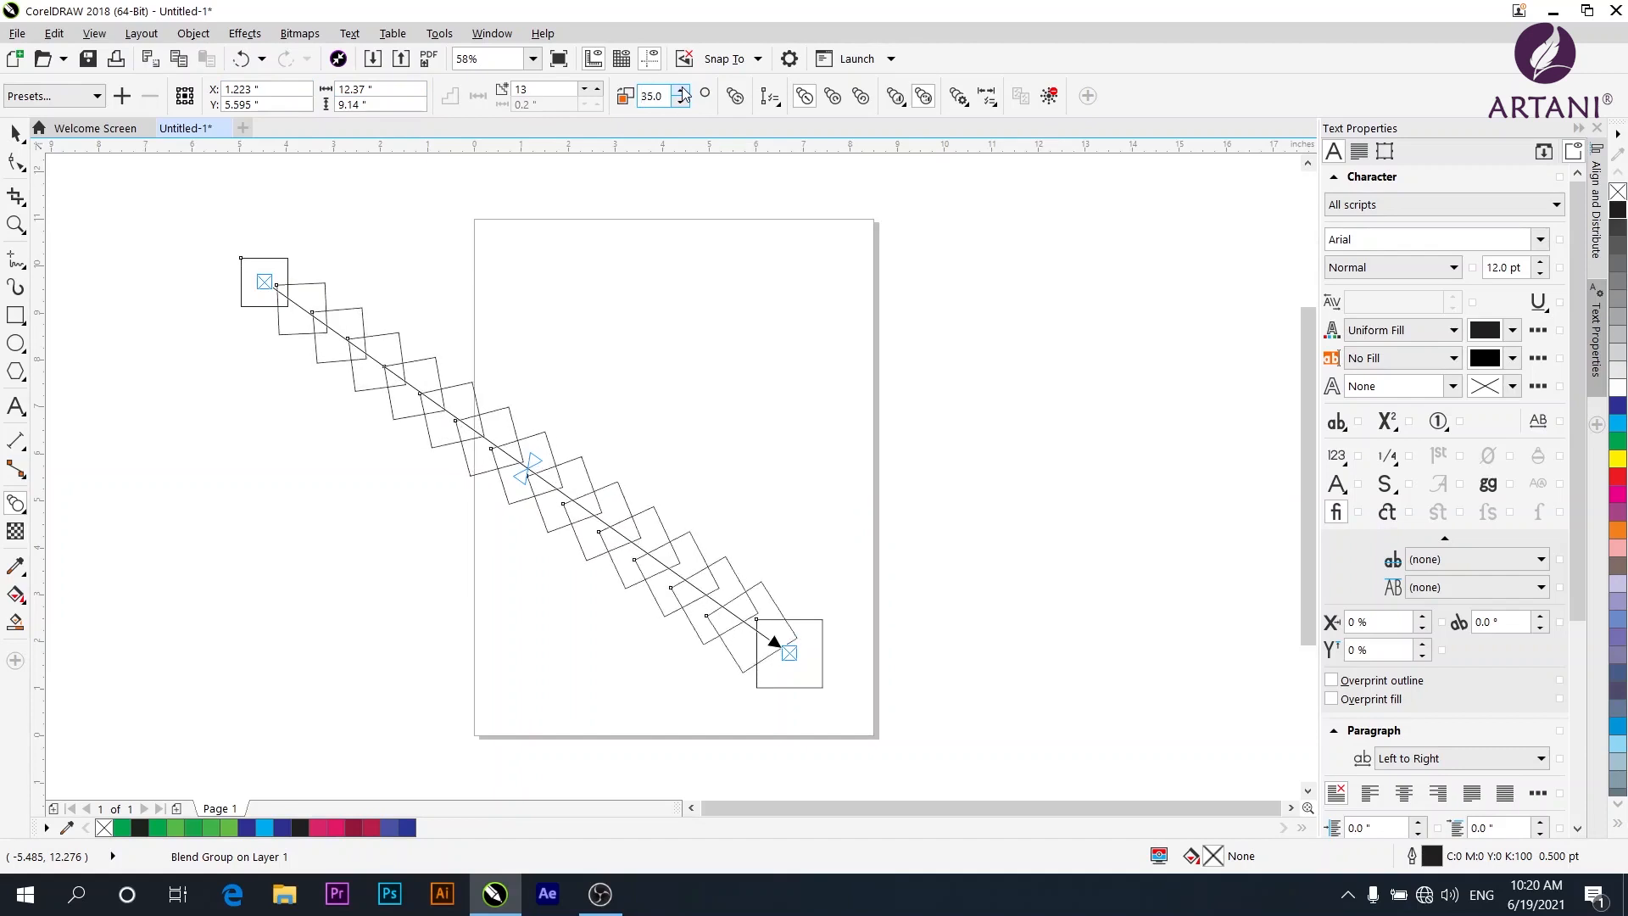
click(683, 89)
click(683, 90)
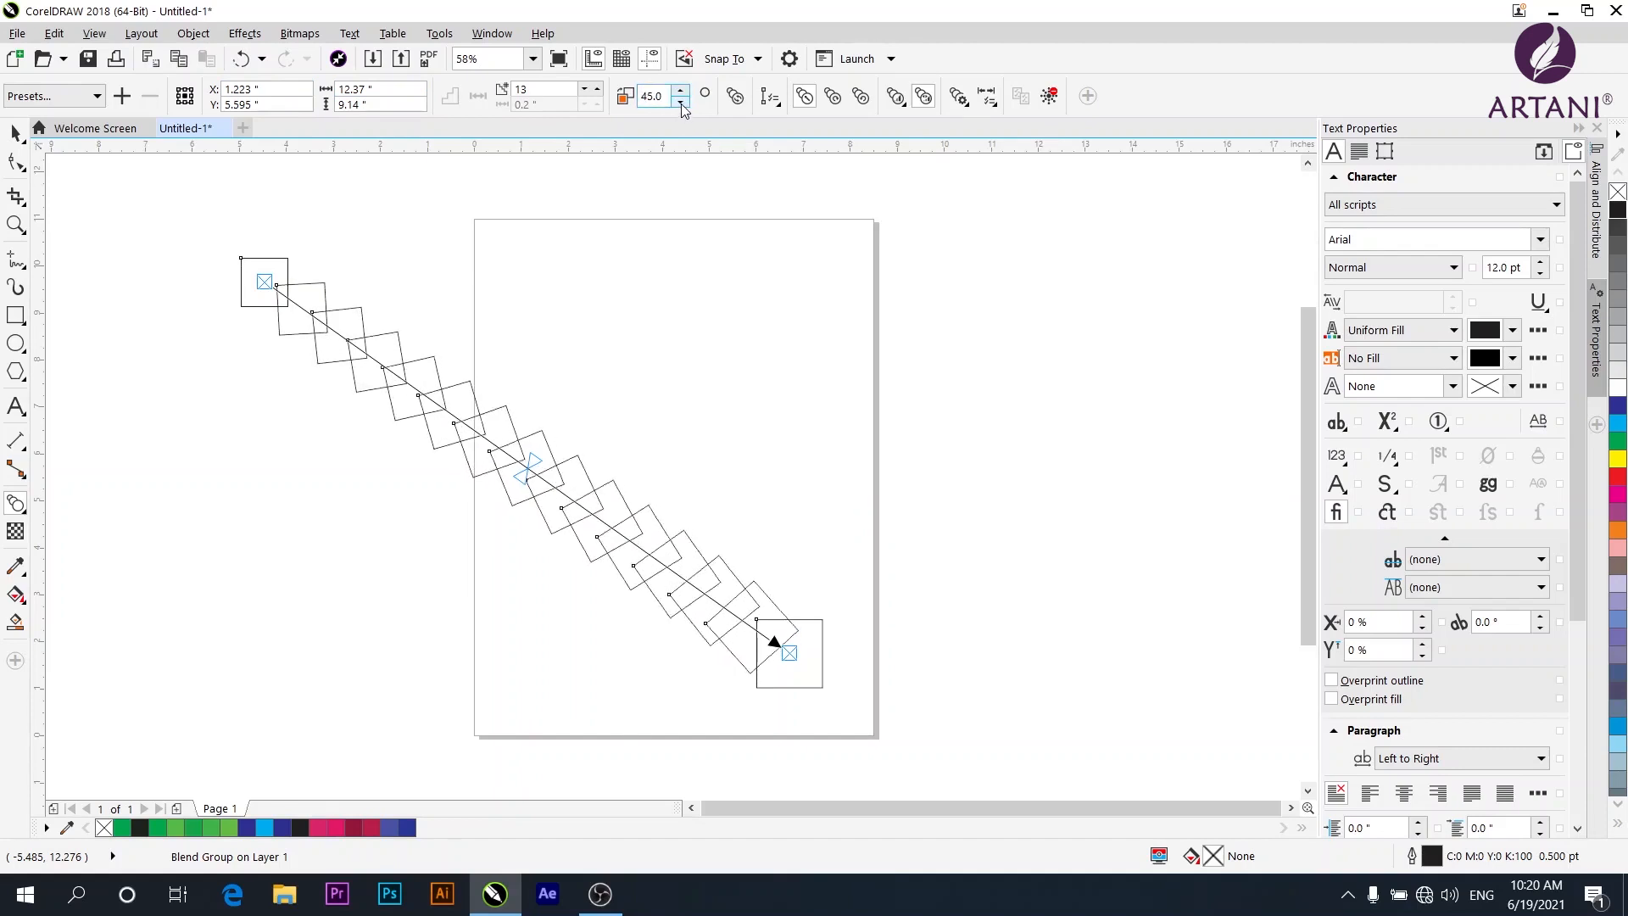
Step: Set the blend direction to 0 degrees so the intermediate squares are unrotated
click(681, 104)
click(681, 103)
click(681, 104)
click(681, 103)
click(681, 104)
click(681, 103)
click(681, 104)
click(681, 103)
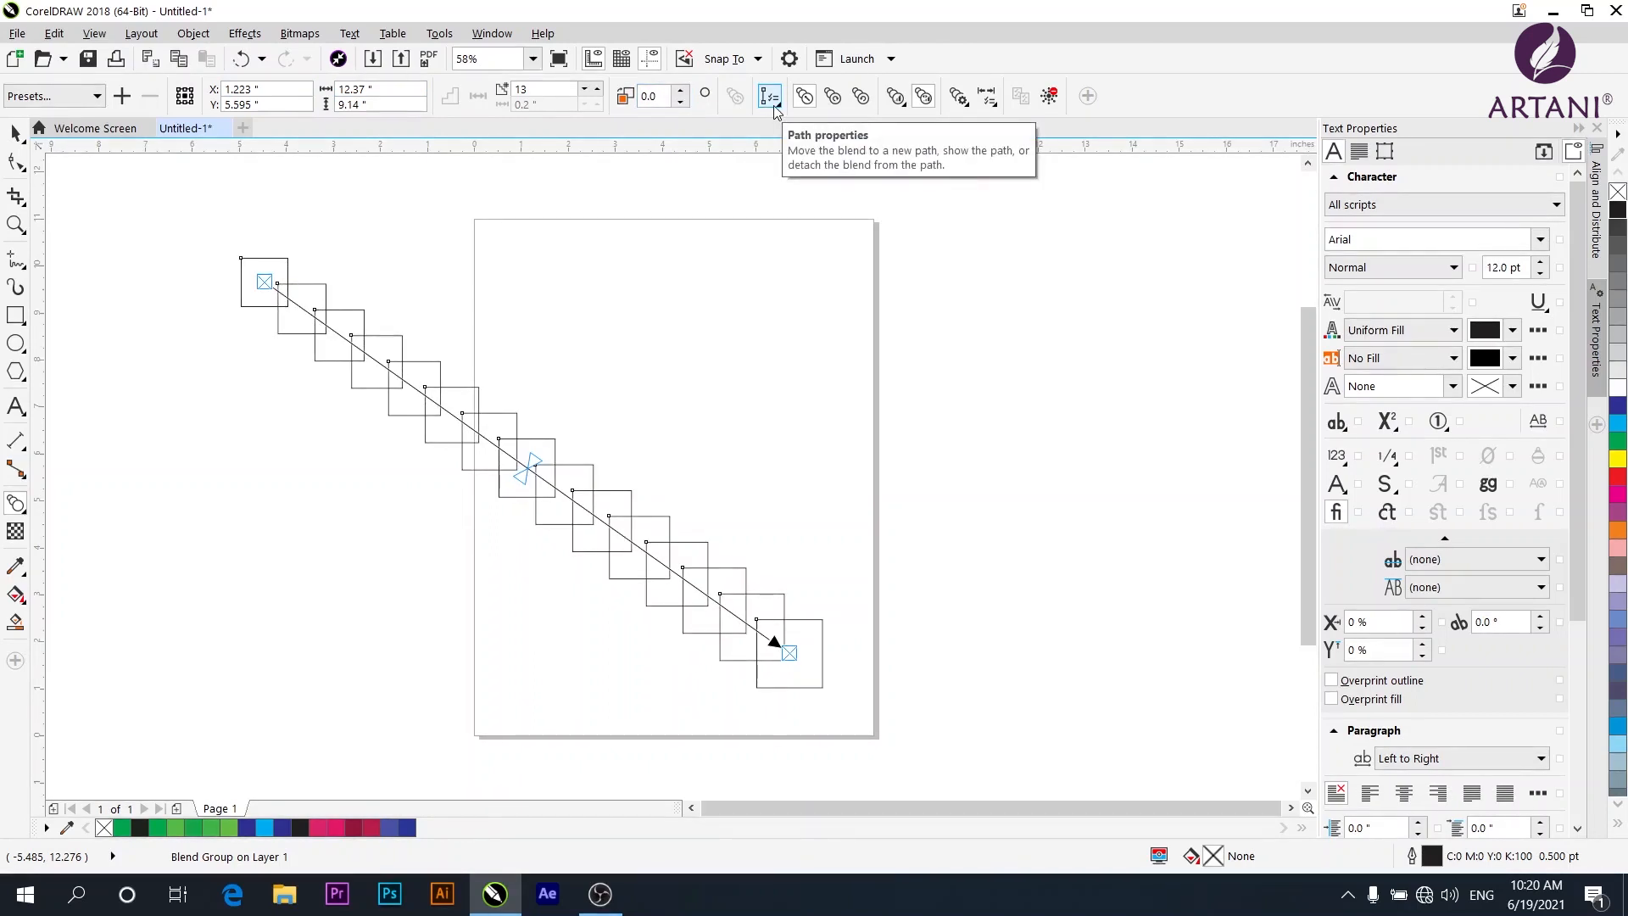
Step: Try to split the blend at a point along its chain of squares
click(959, 98)
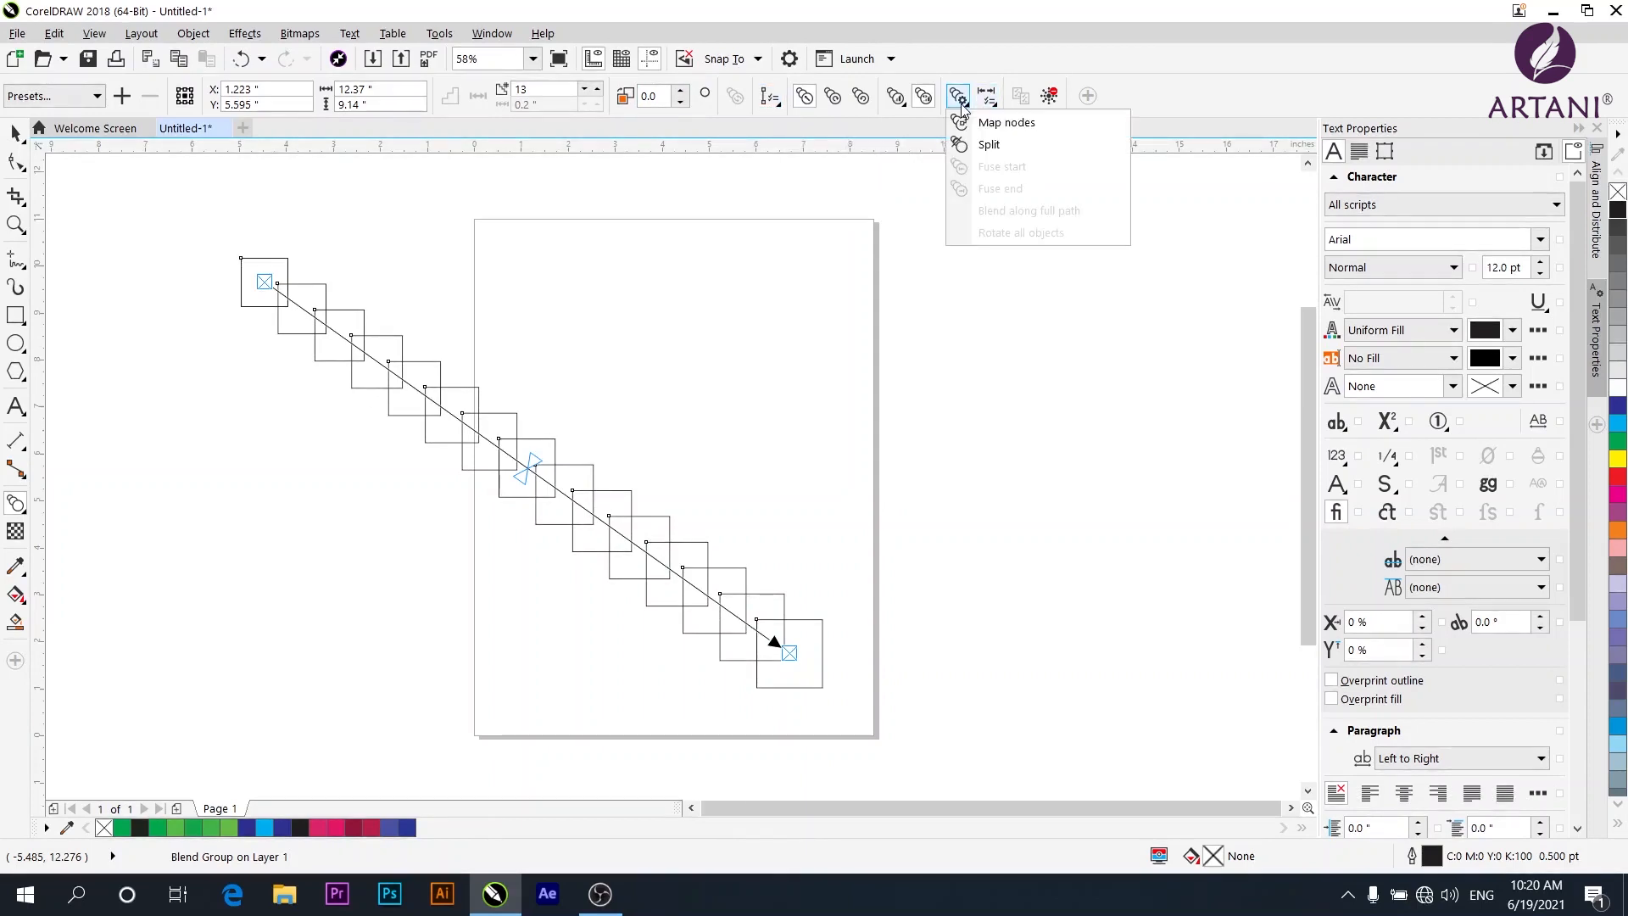
click(989, 146)
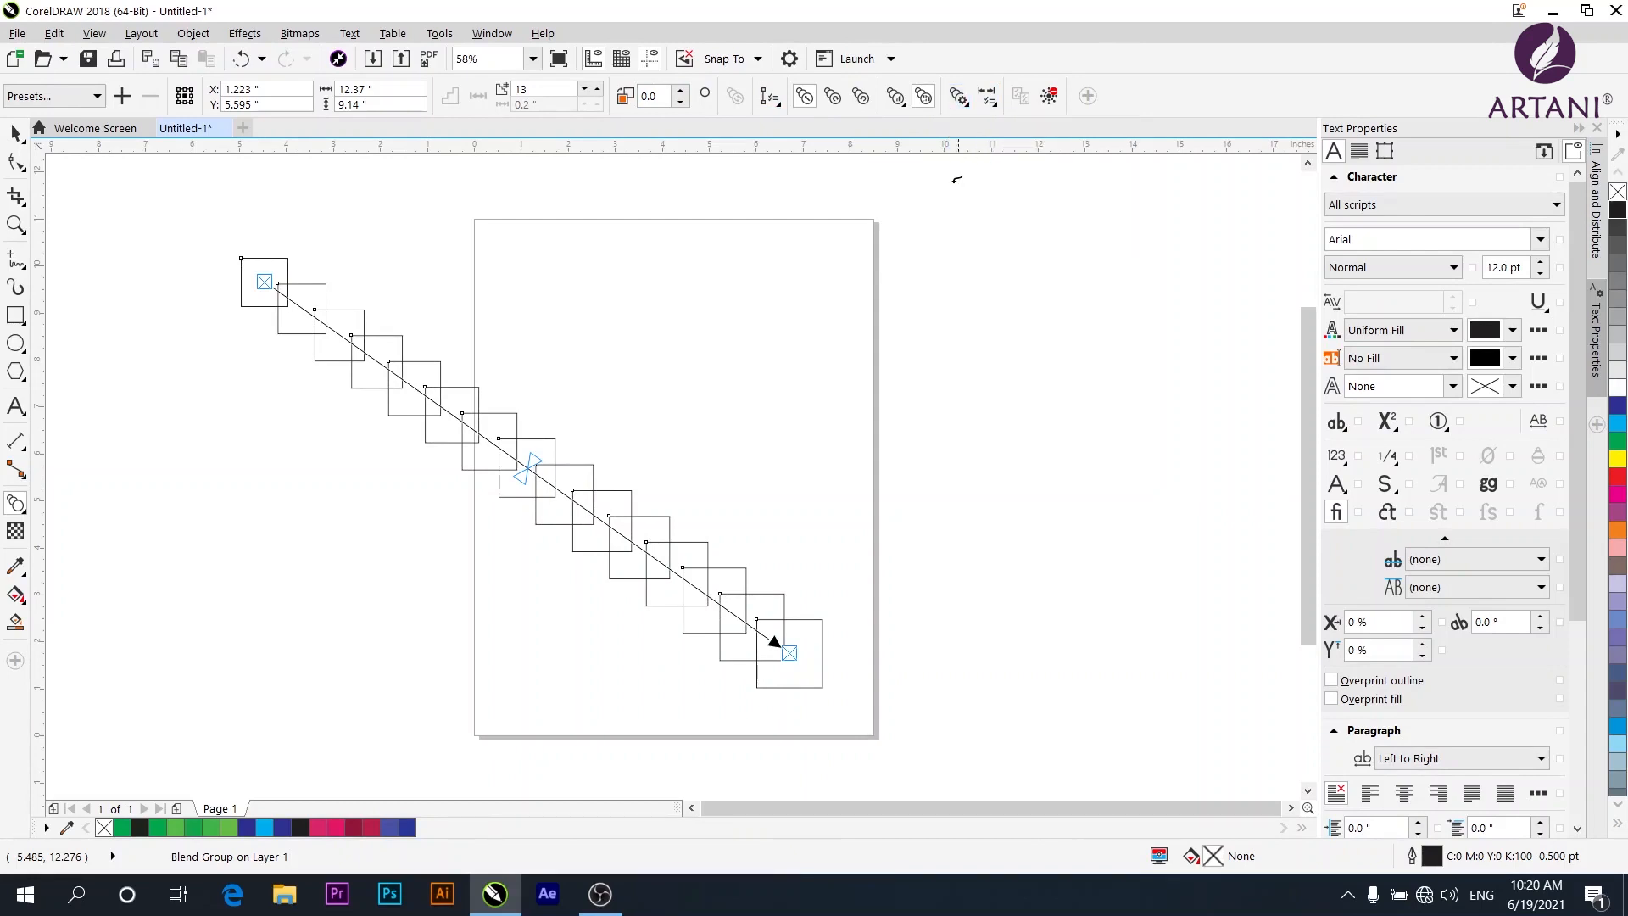
click(623, 344)
click(861, 498)
Step: Select only the control square at the blend's lower-right end and shrink it to about 1.04" by 1.08"
click(15, 133)
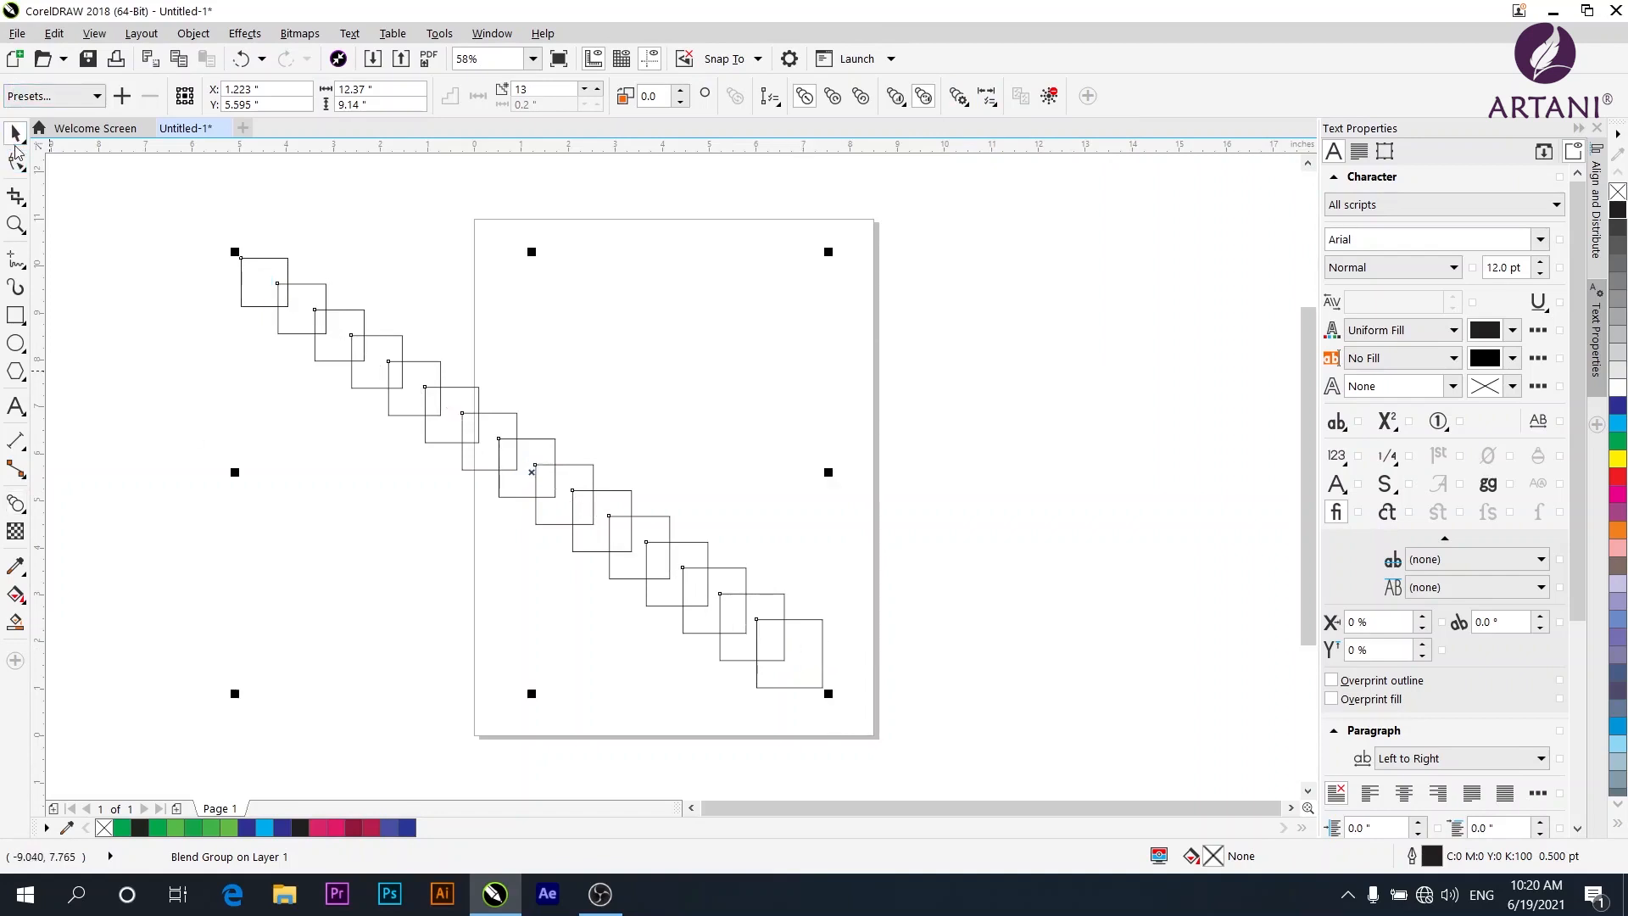
click(821, 657)
click(862, 659)
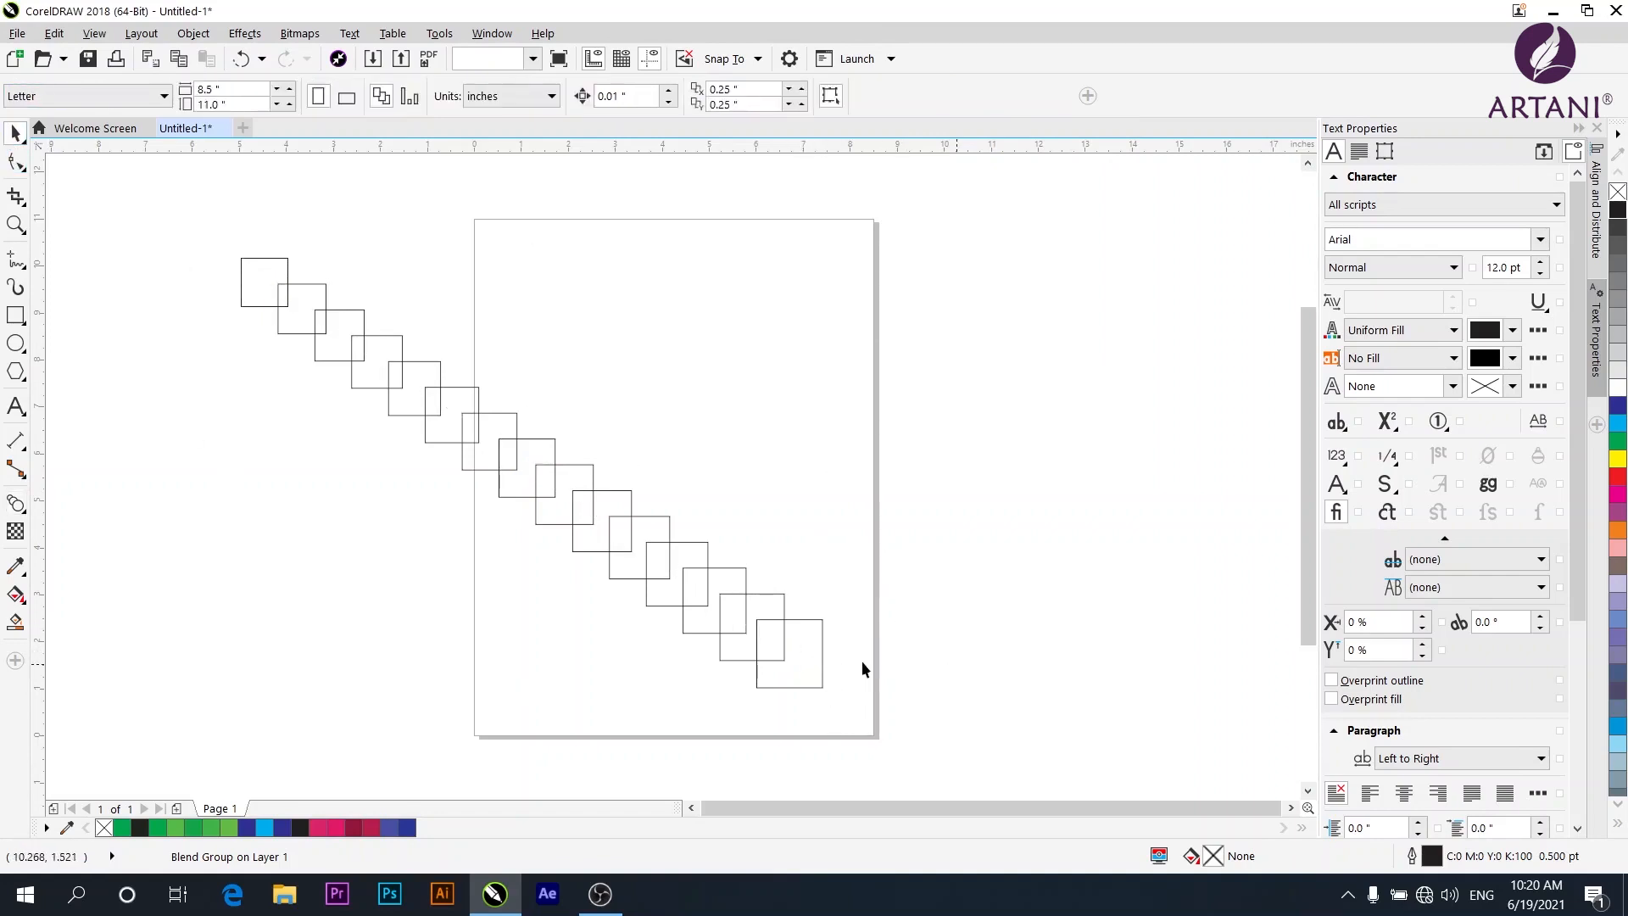
click(823, 675)
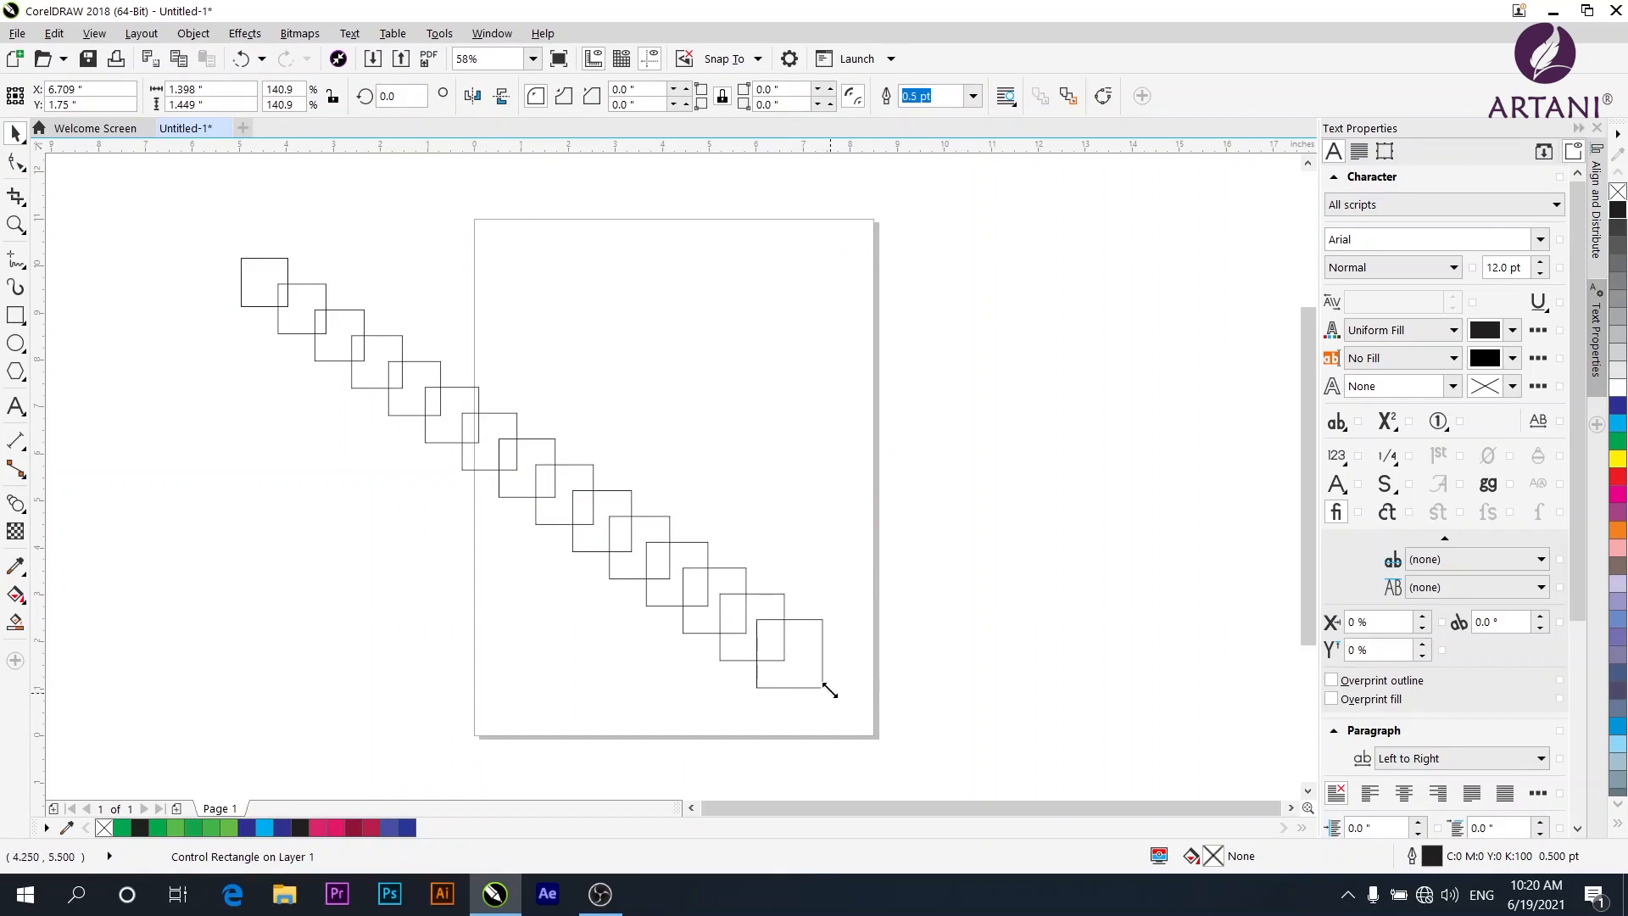
drag(821, 688, 808, 671)
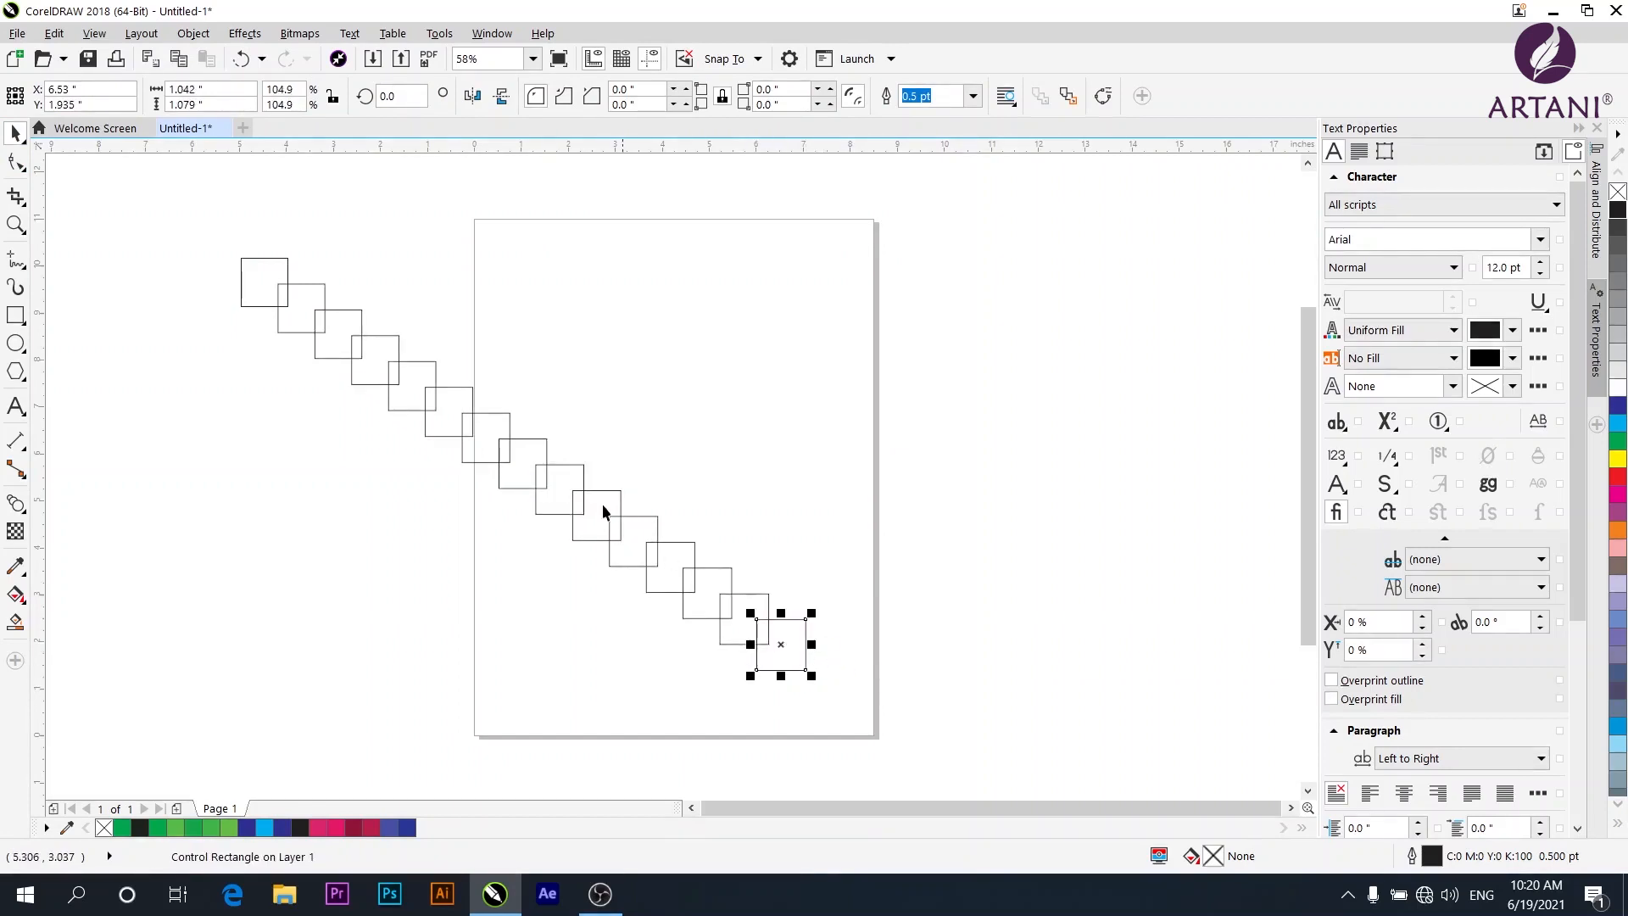
Step: Try rotating the blend's lower-right control square to about 330 degrees and undo the rotation
click(789, 649)
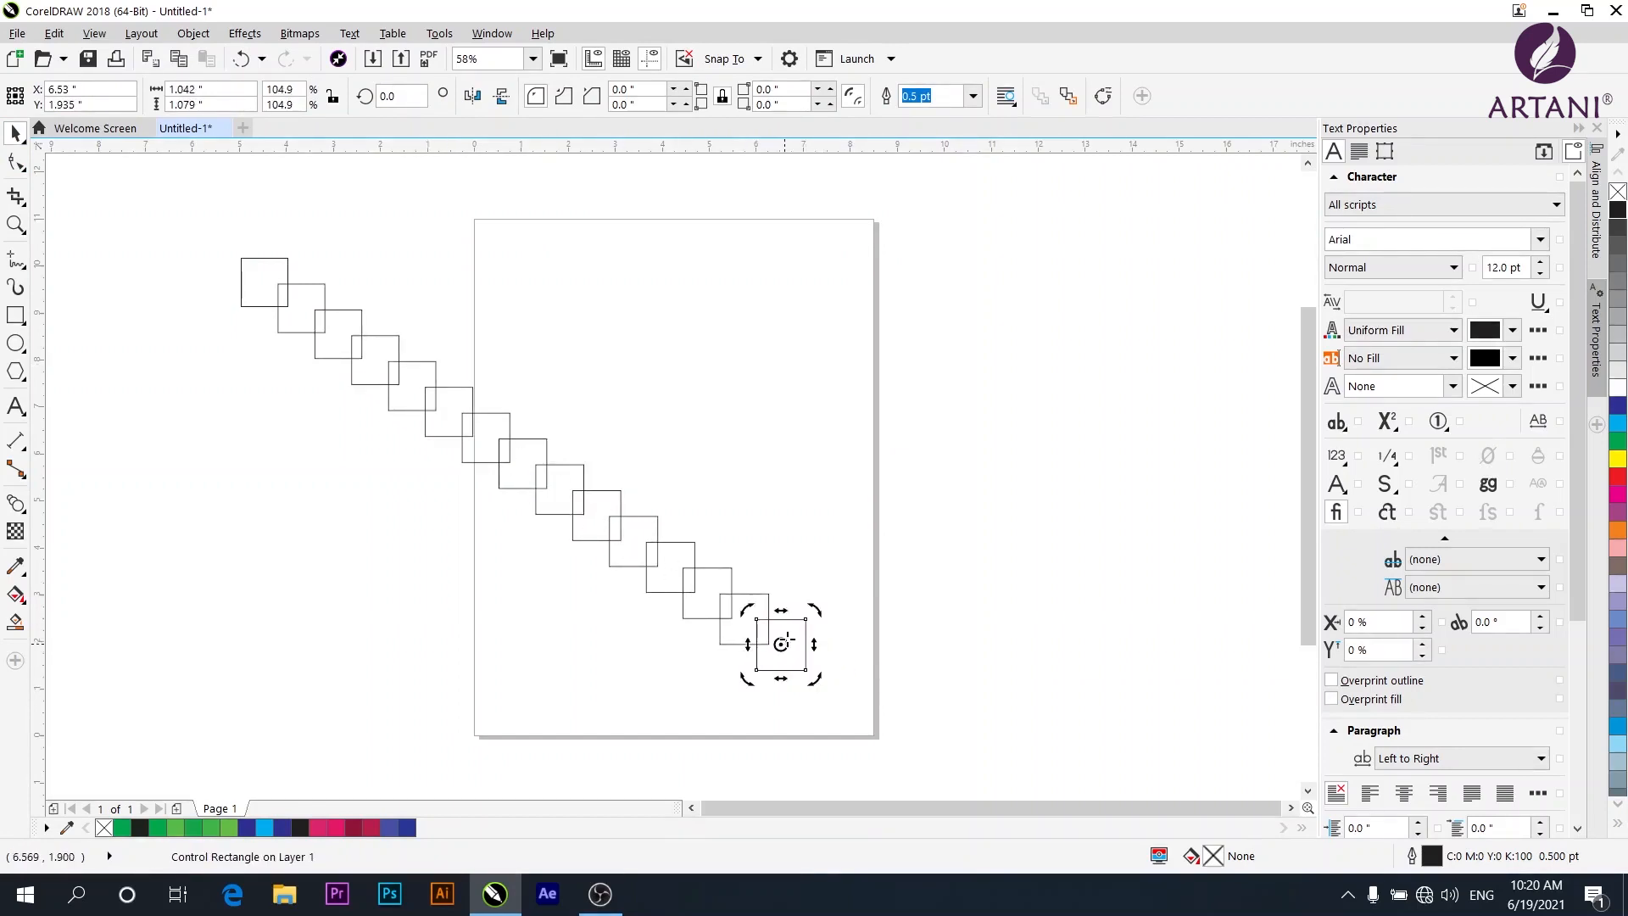
drag(829, 618, 828, 647)
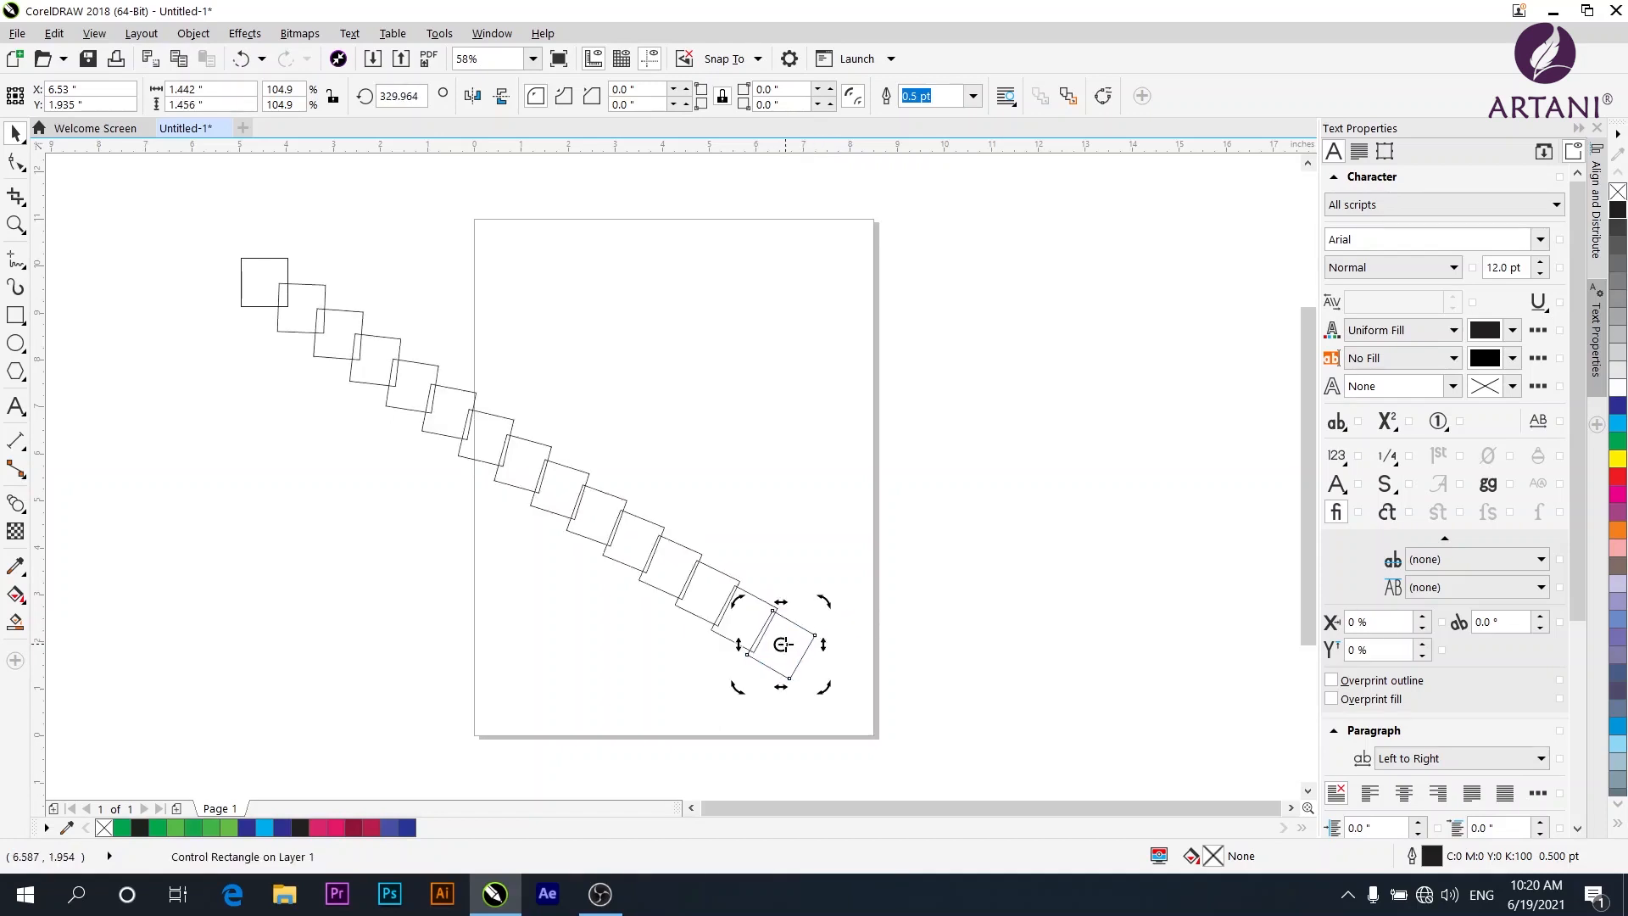
key(ctrl+z)
click(780, 643)
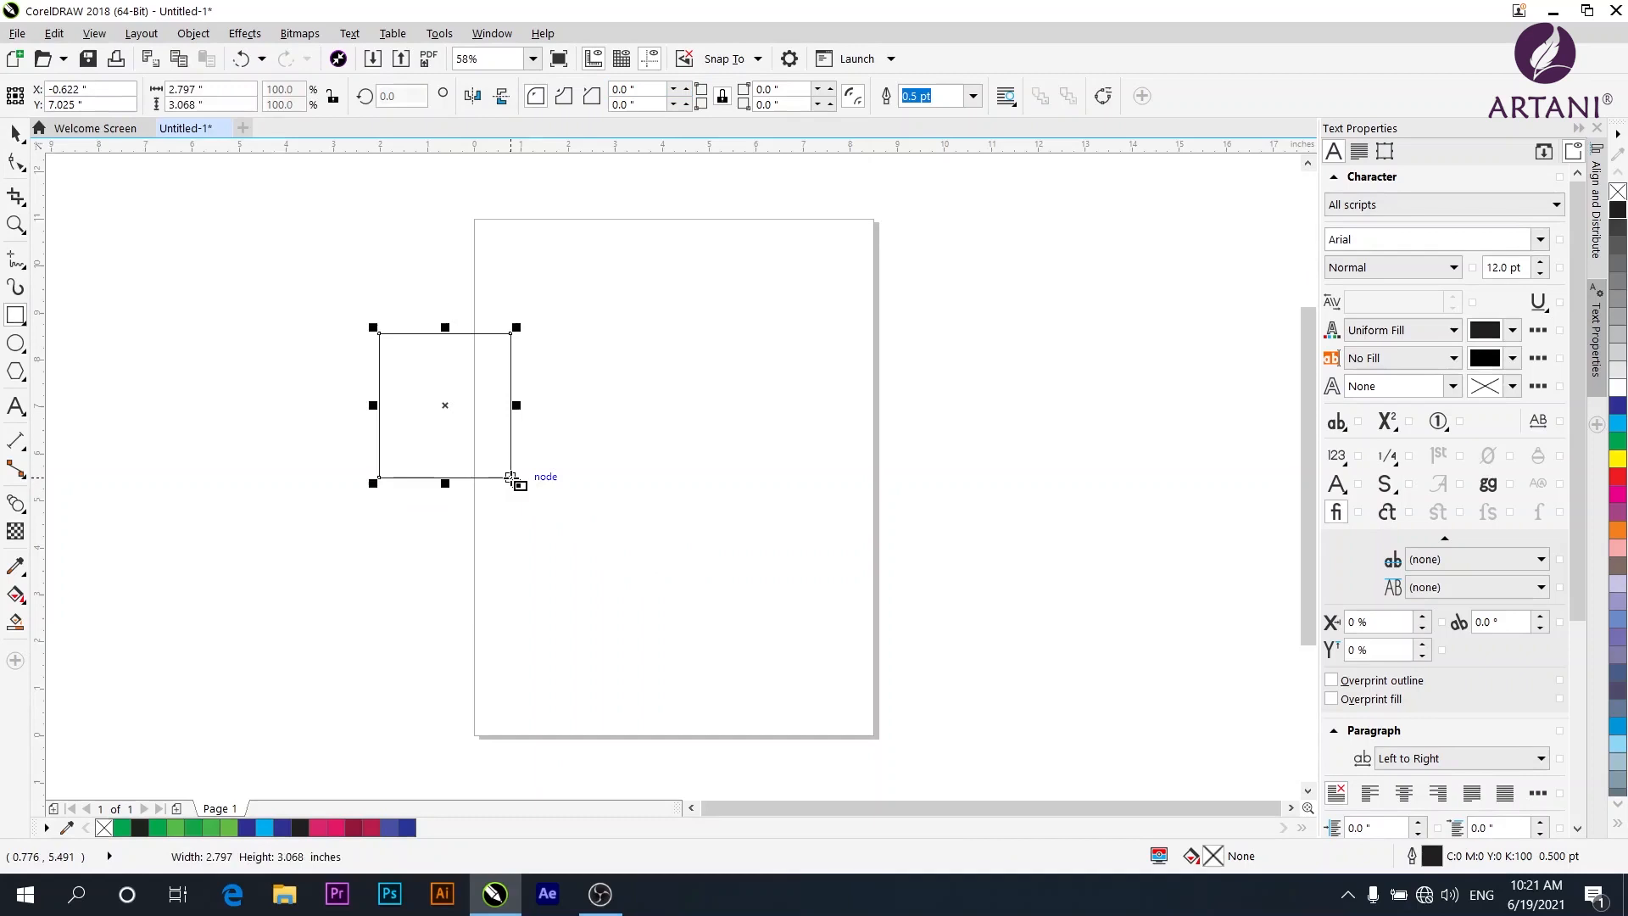
Step: Draw a rectangle about 2.8" by 3.07" across the page's left edge, filled green C82 M7 Y100 K0 with no outline
drag(517, 477, 511, 477)
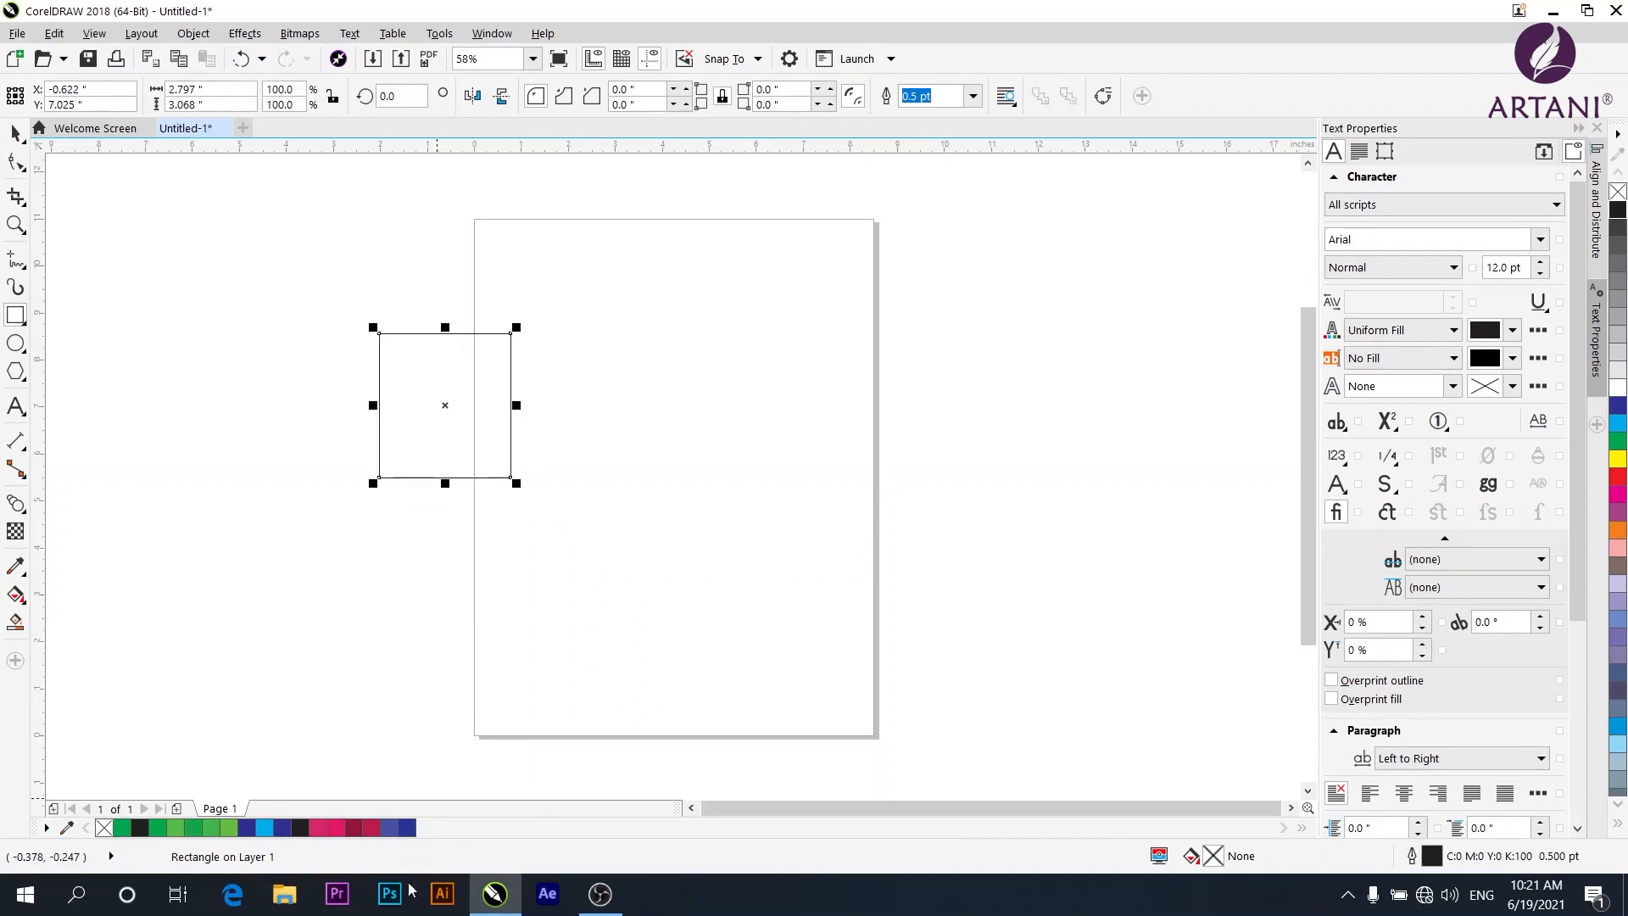
click(195, 829)
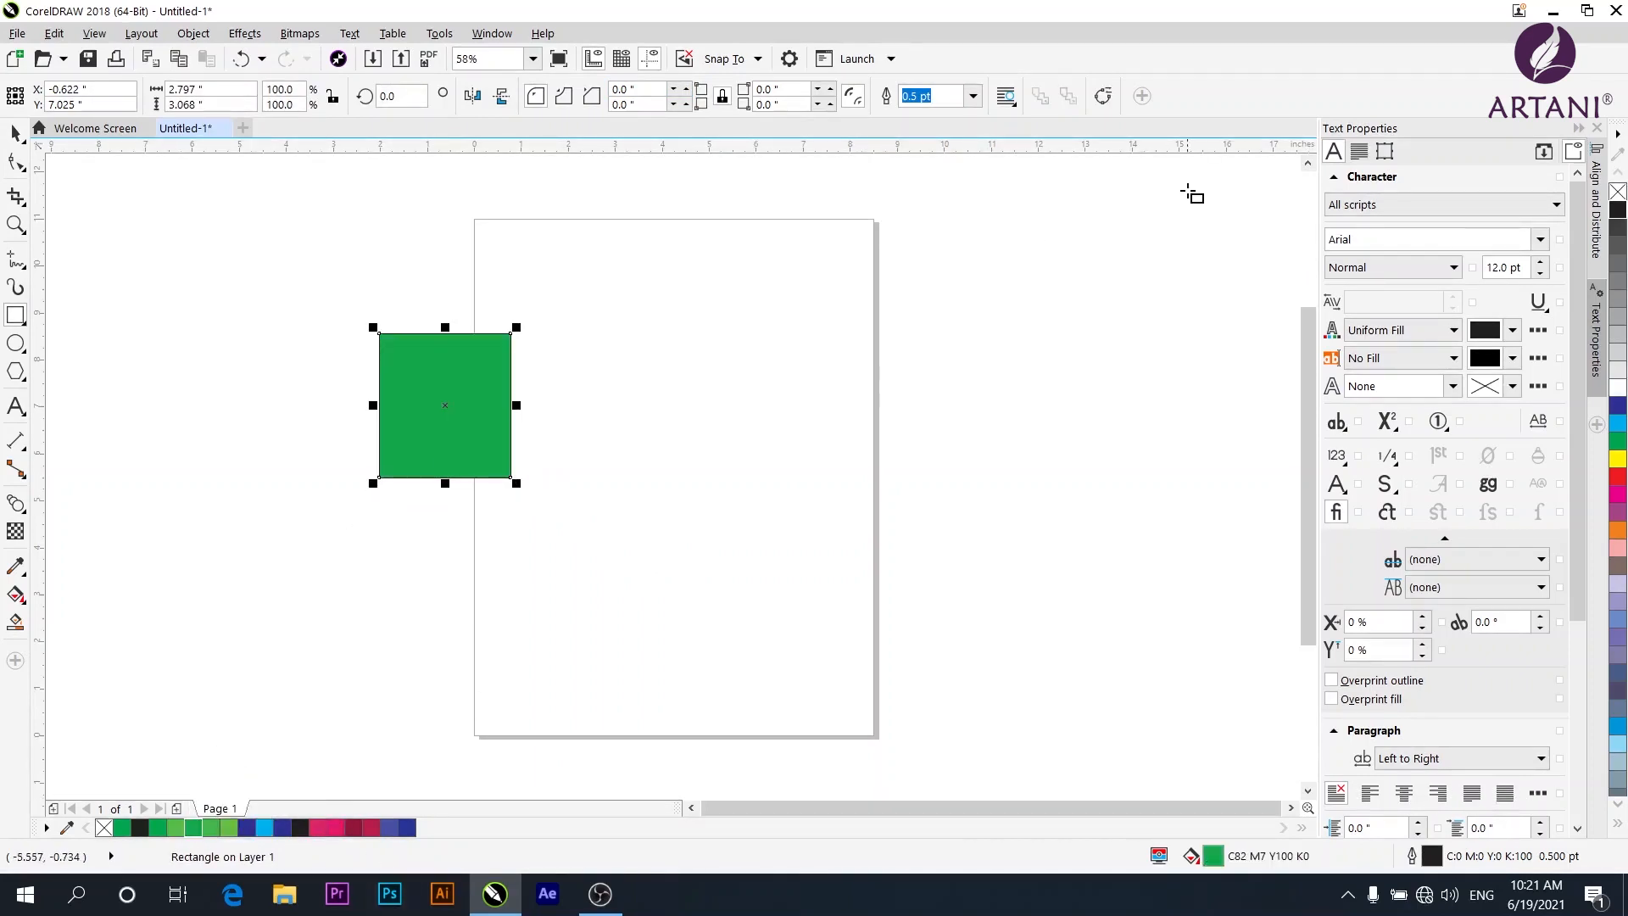
right_click(1618, 191)
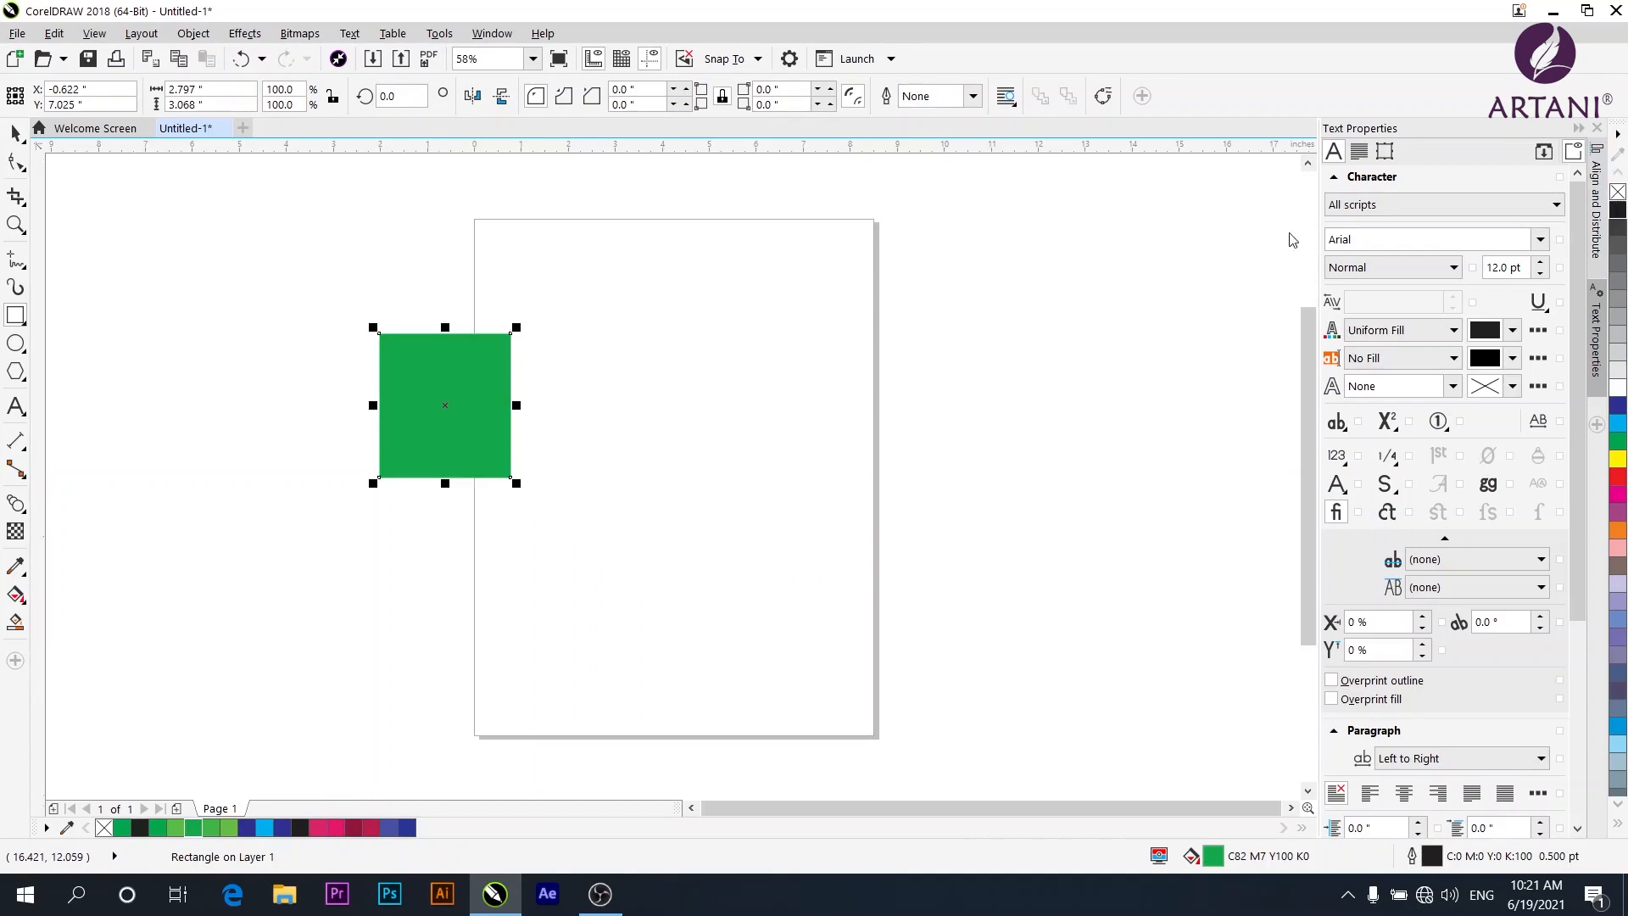
Step: Distort the green rectangle into a four-petal flower using push and pull distortion with an amplitude of -89
click(26, 513)
click(85, 571)
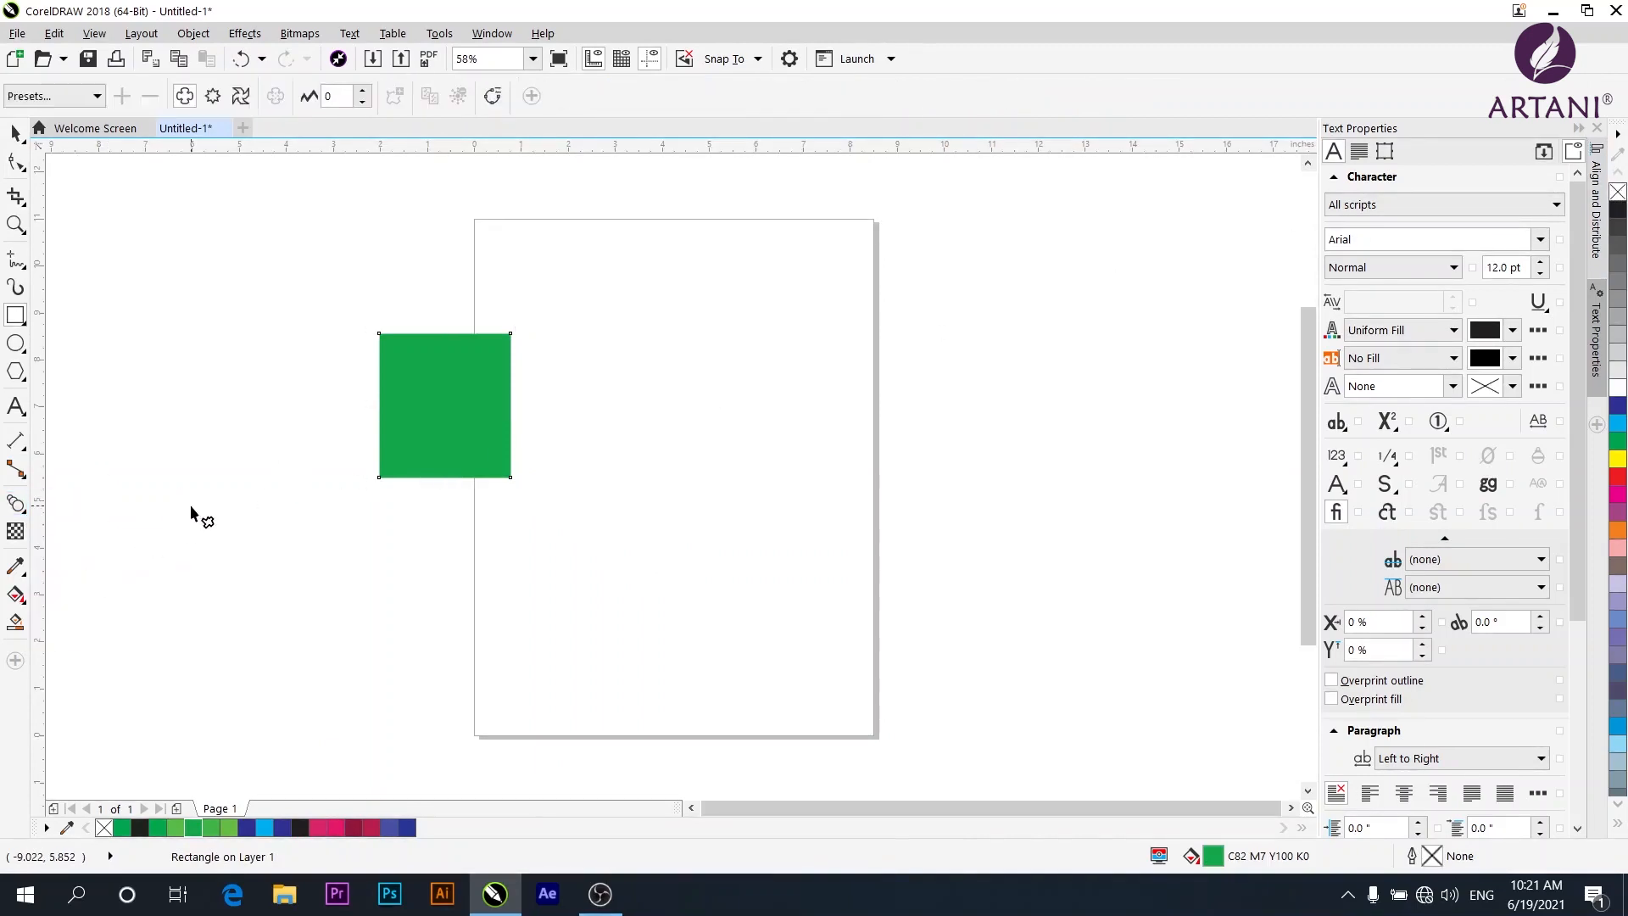
drag(425, 423, 374, 422)
drag(373, 480, 471, 502)
drag(476, 509, 361, 422)
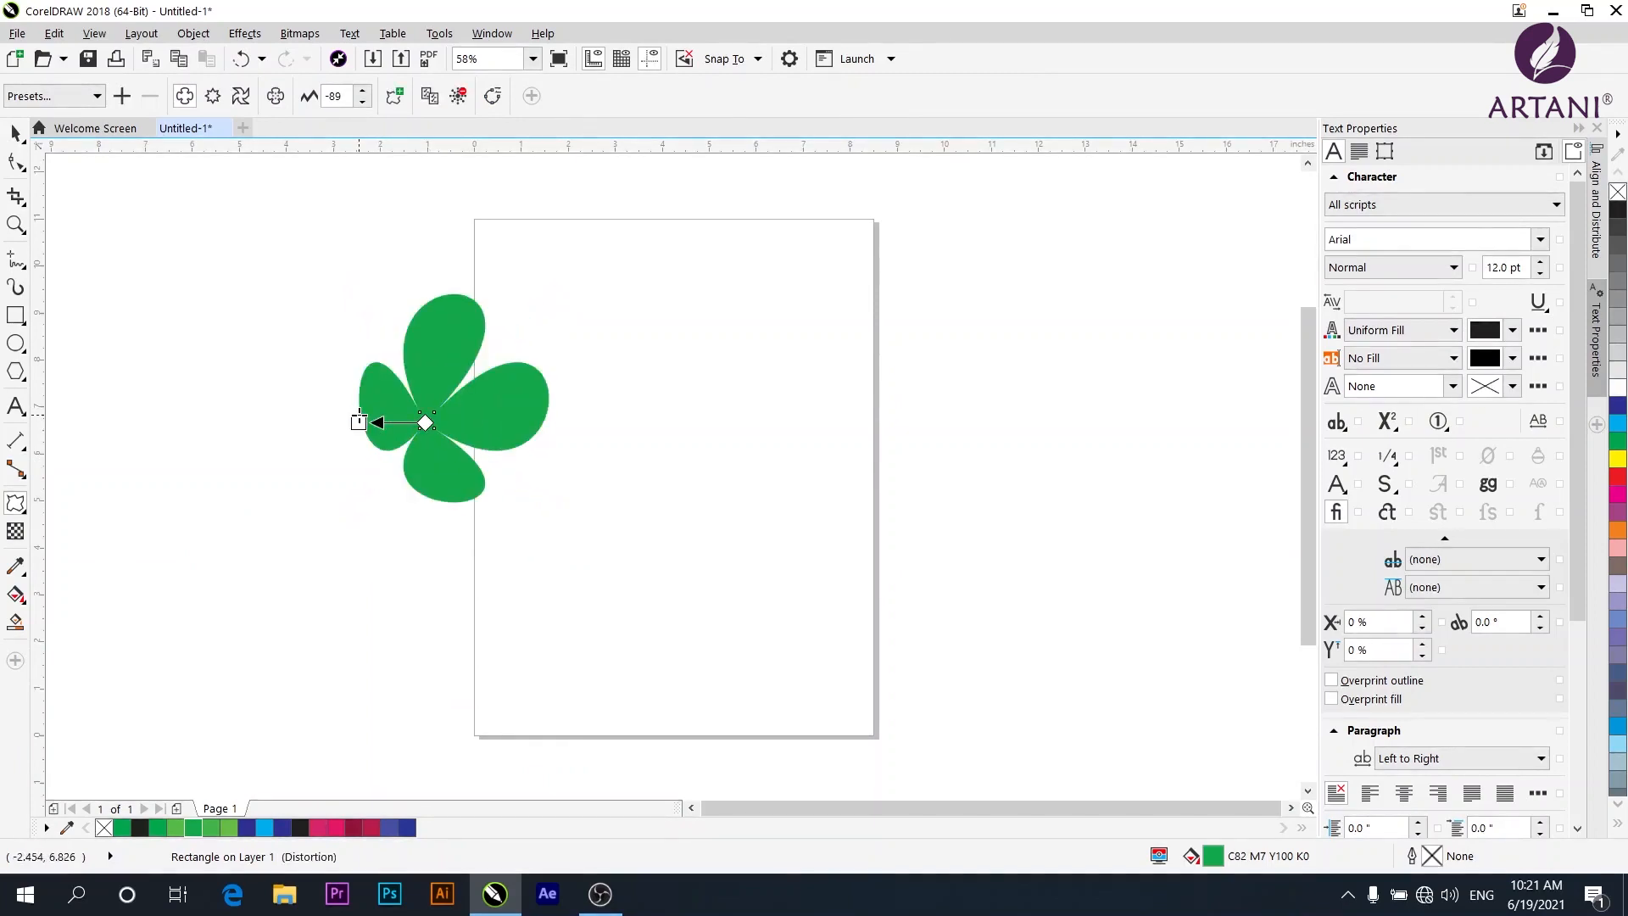
Step: Place a copy of the flower to its right on the page and fill the copy pink
click(13, 134)
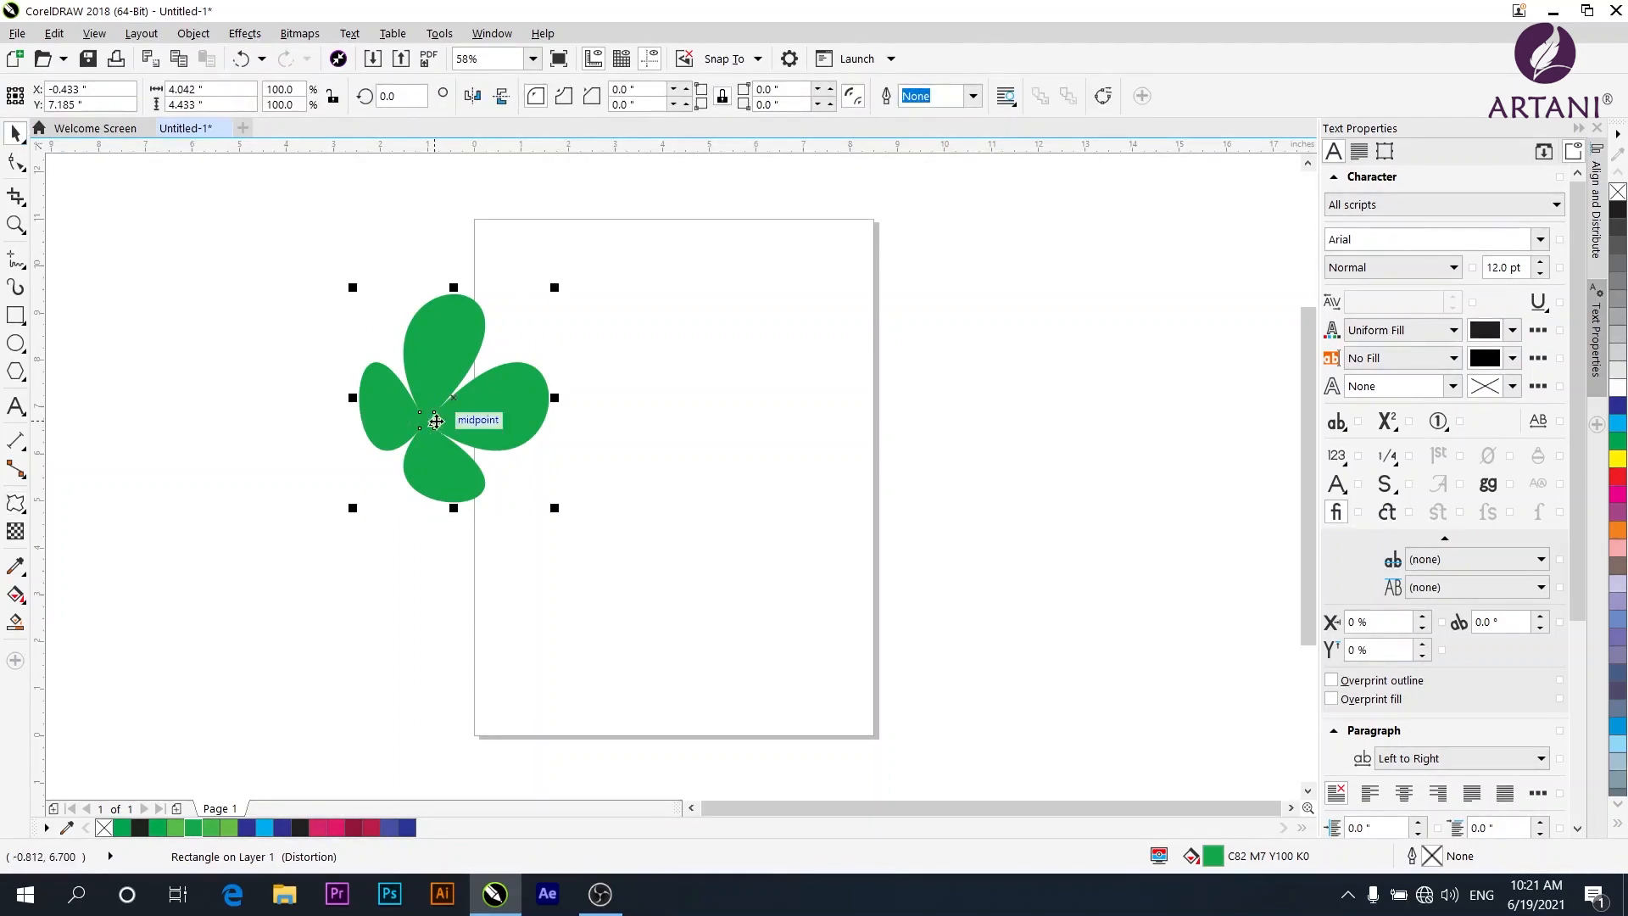
drag(431, 424, 683, 419)
right_click(684, 420)
click(336, 828)
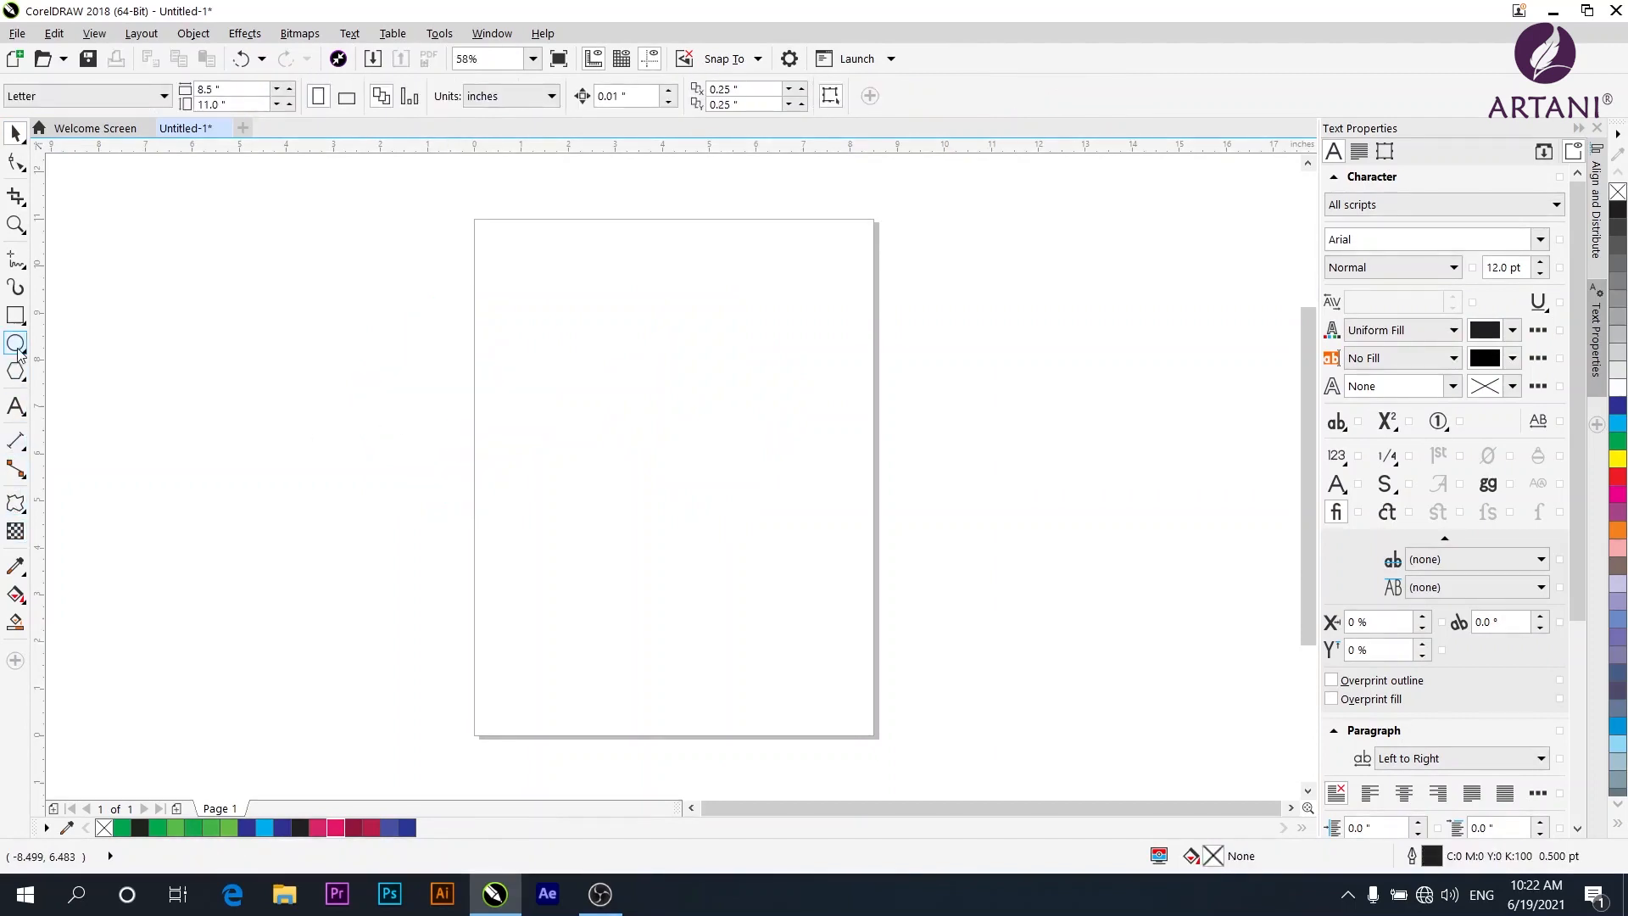
Step: Draw a green, outline-free rectangle about 2.94" by 4.49" and distort it into a four-limbed body with push and pull amplitude 61
key(F6)
drag(390, 288, 529, 499)
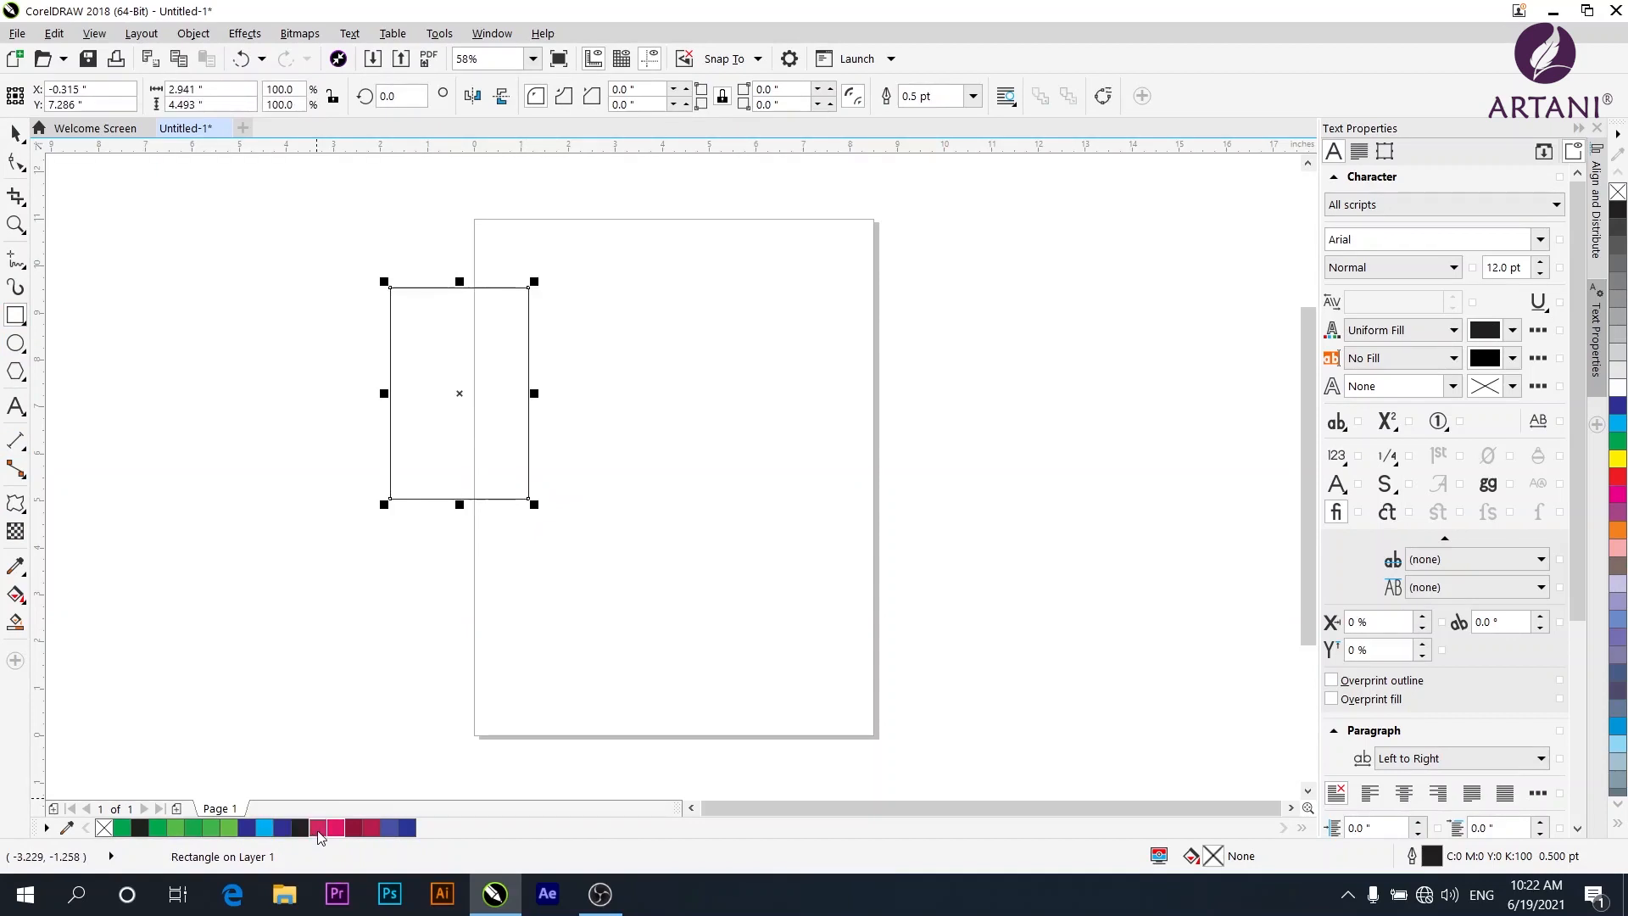
click(127, 828)
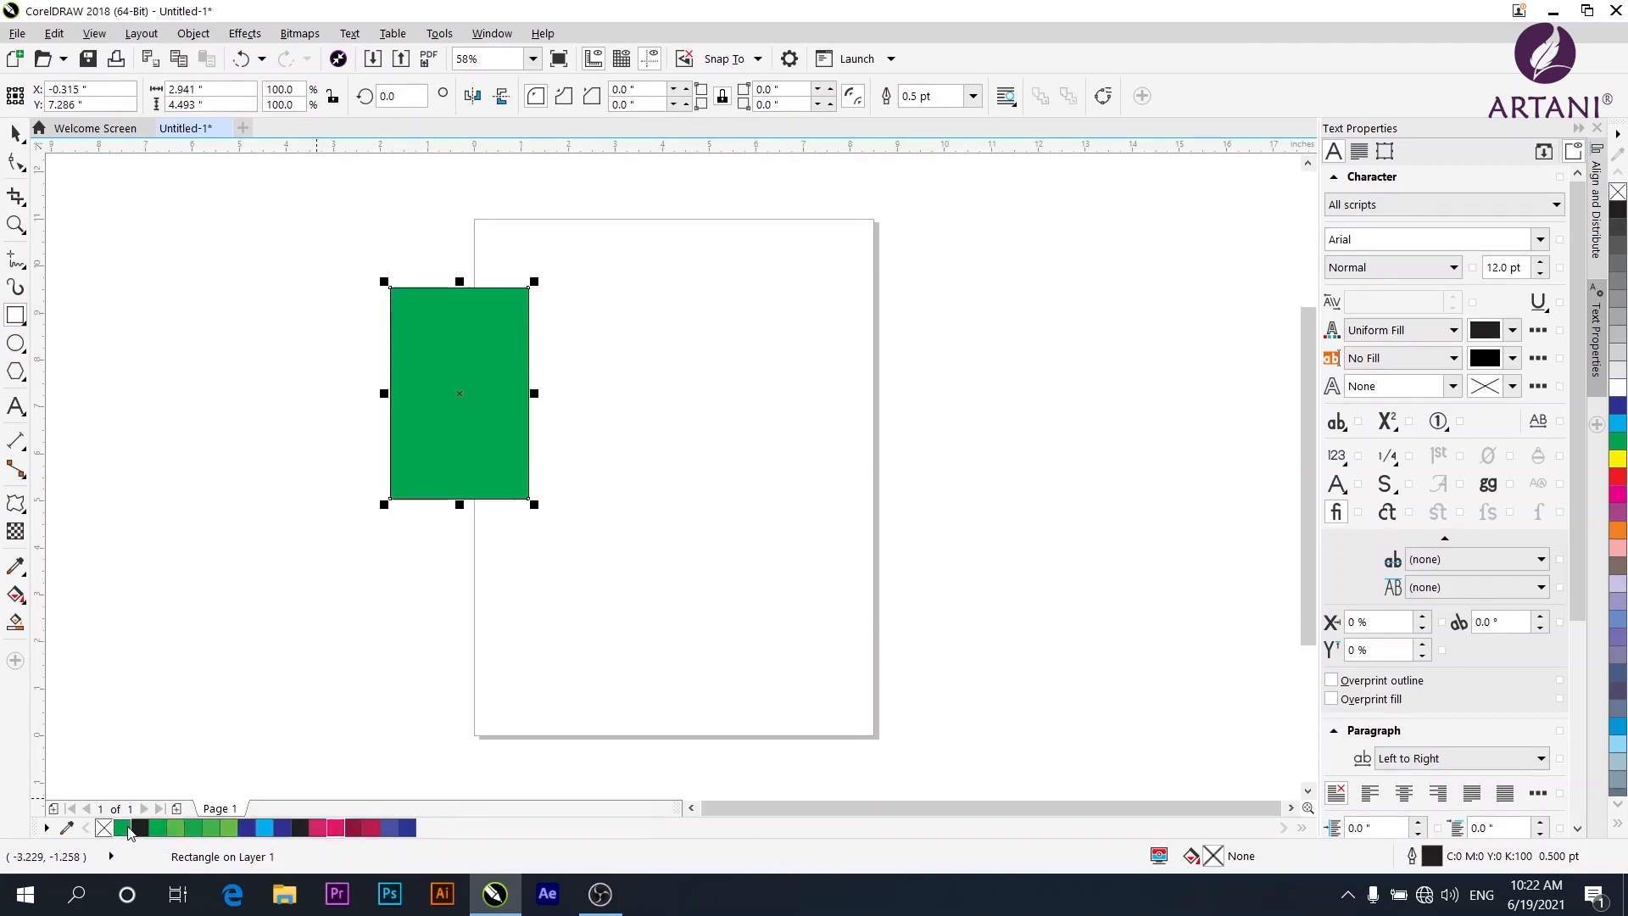
right_click(1616, 191)
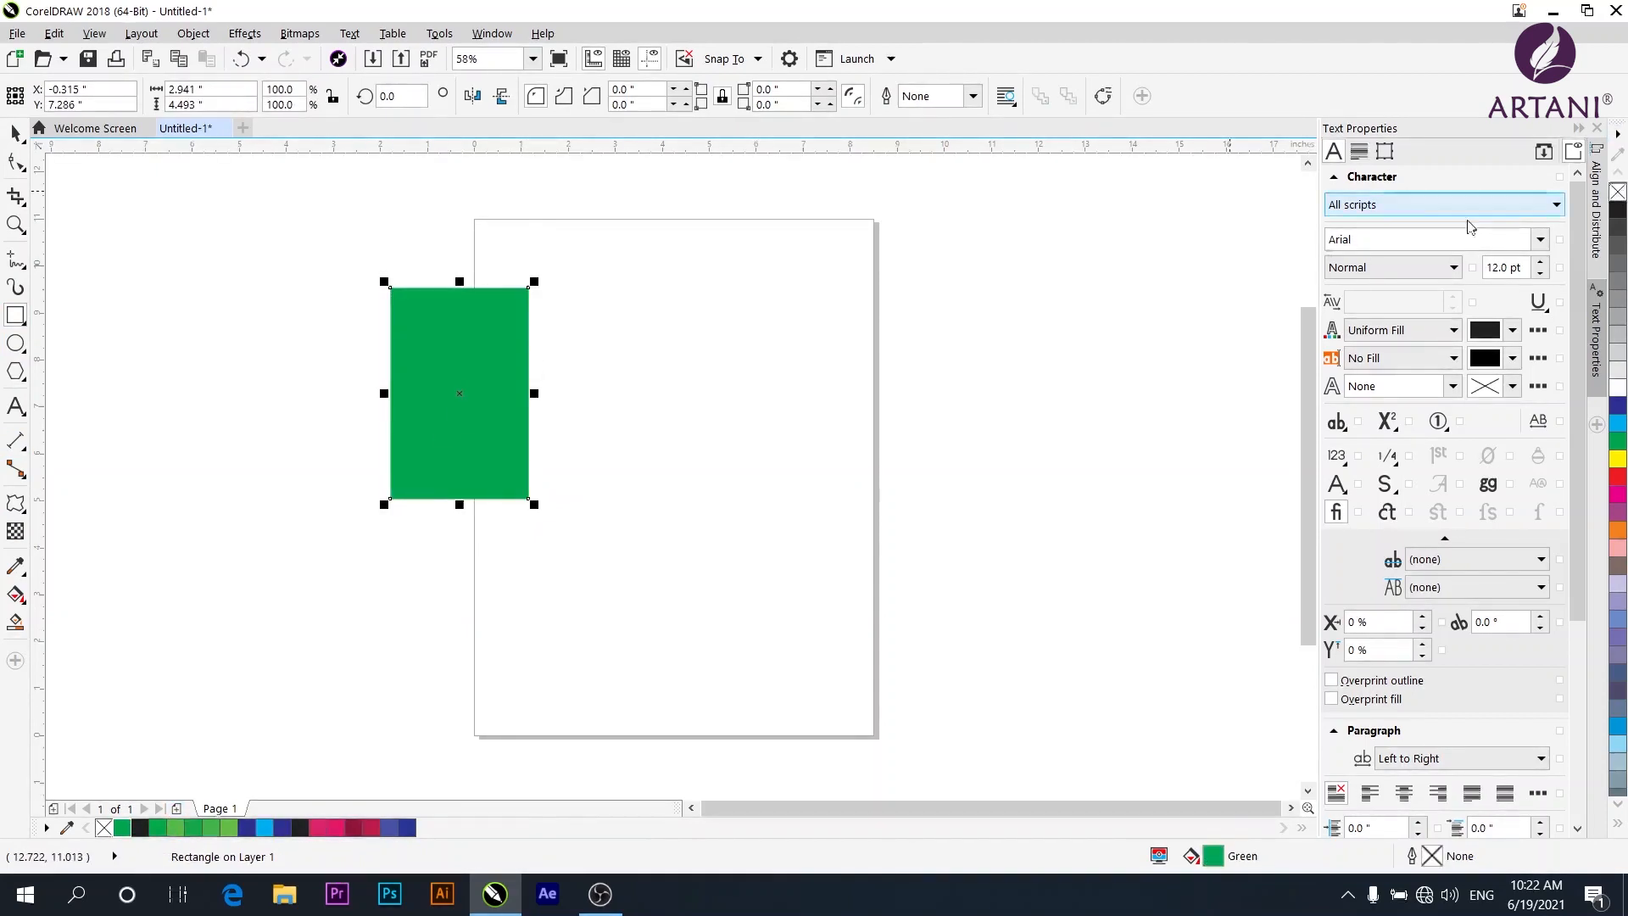
click(12, 505)
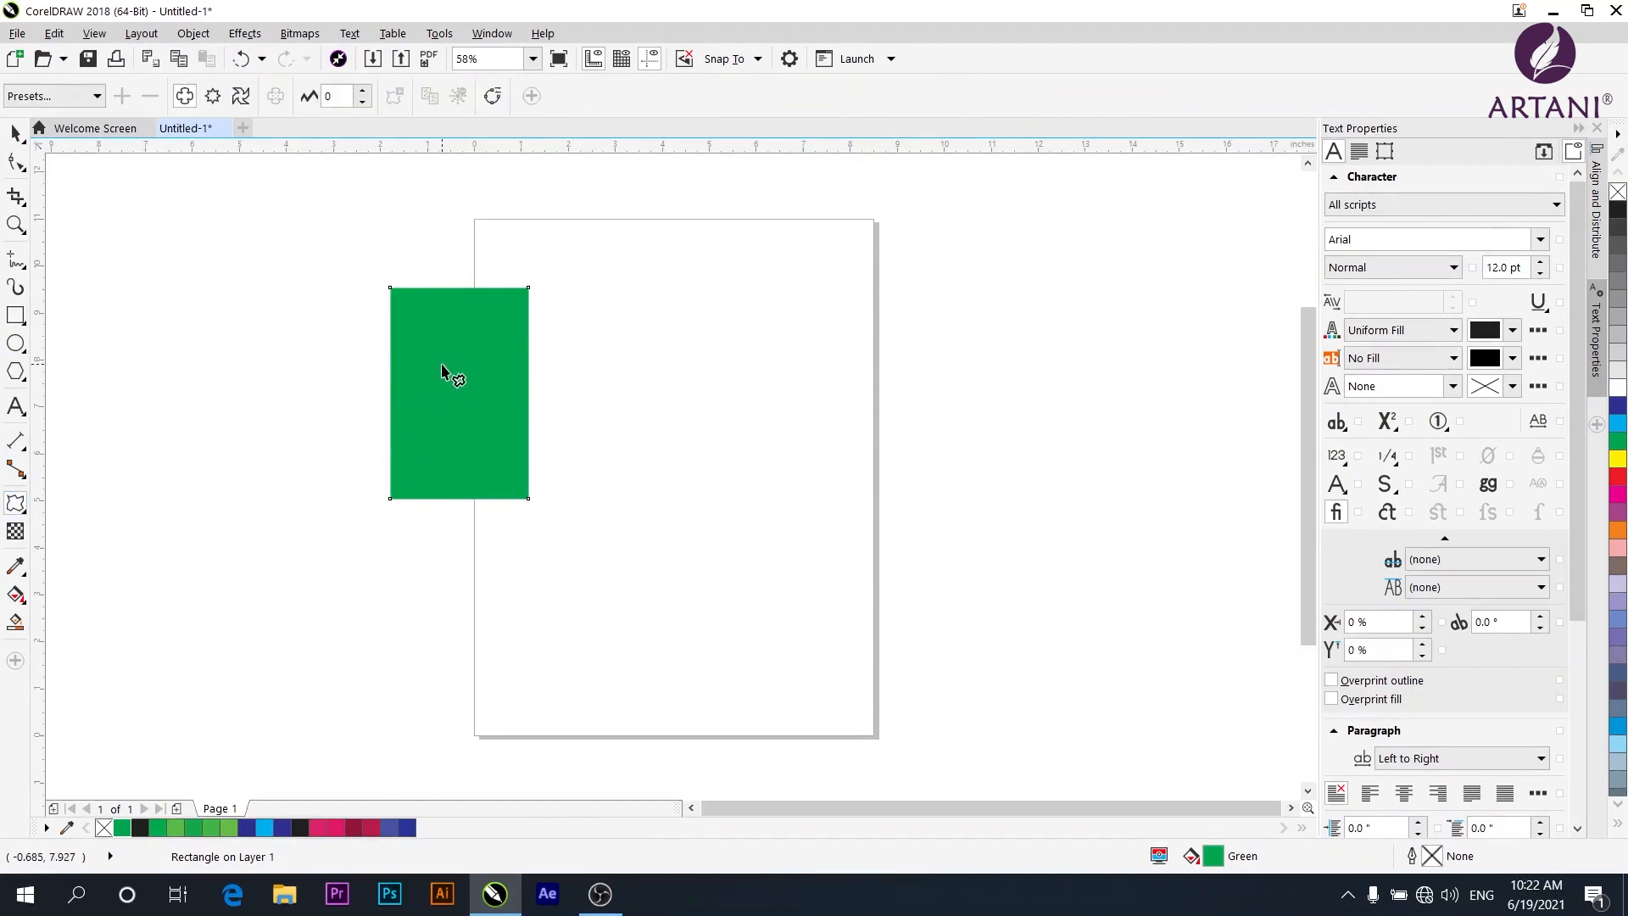
drag(442, 366, 491, 339)
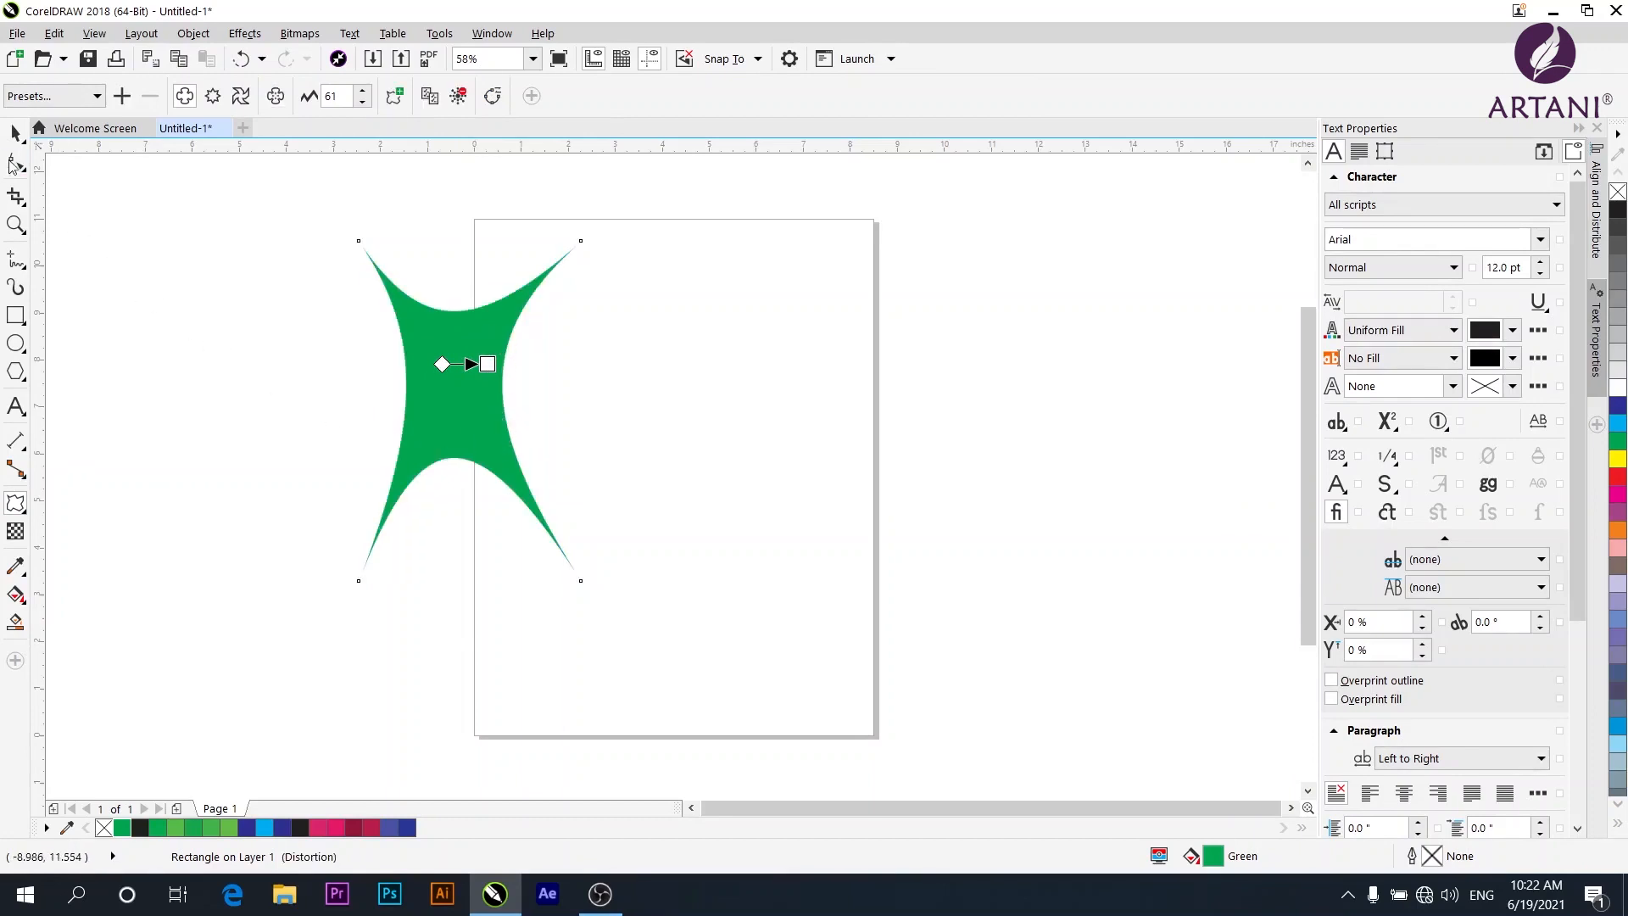
Step: Add a head above the body as an ellipse about 1.8" by 2.53", filled green with no outline
click(16, 344)
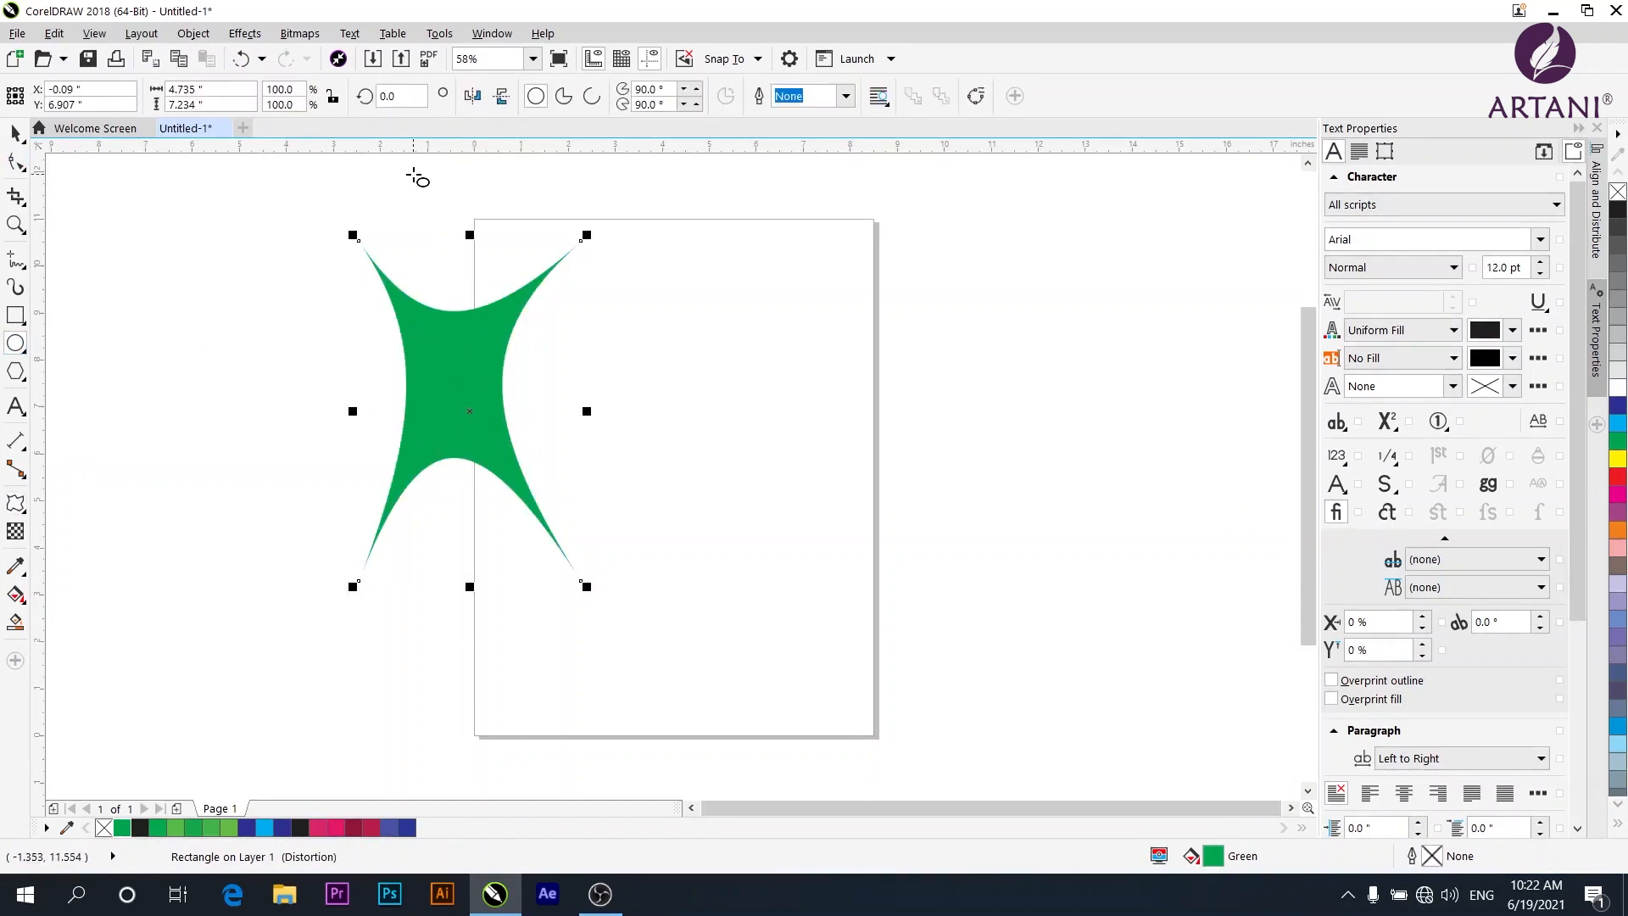
drag(416, 168, 507, 293)
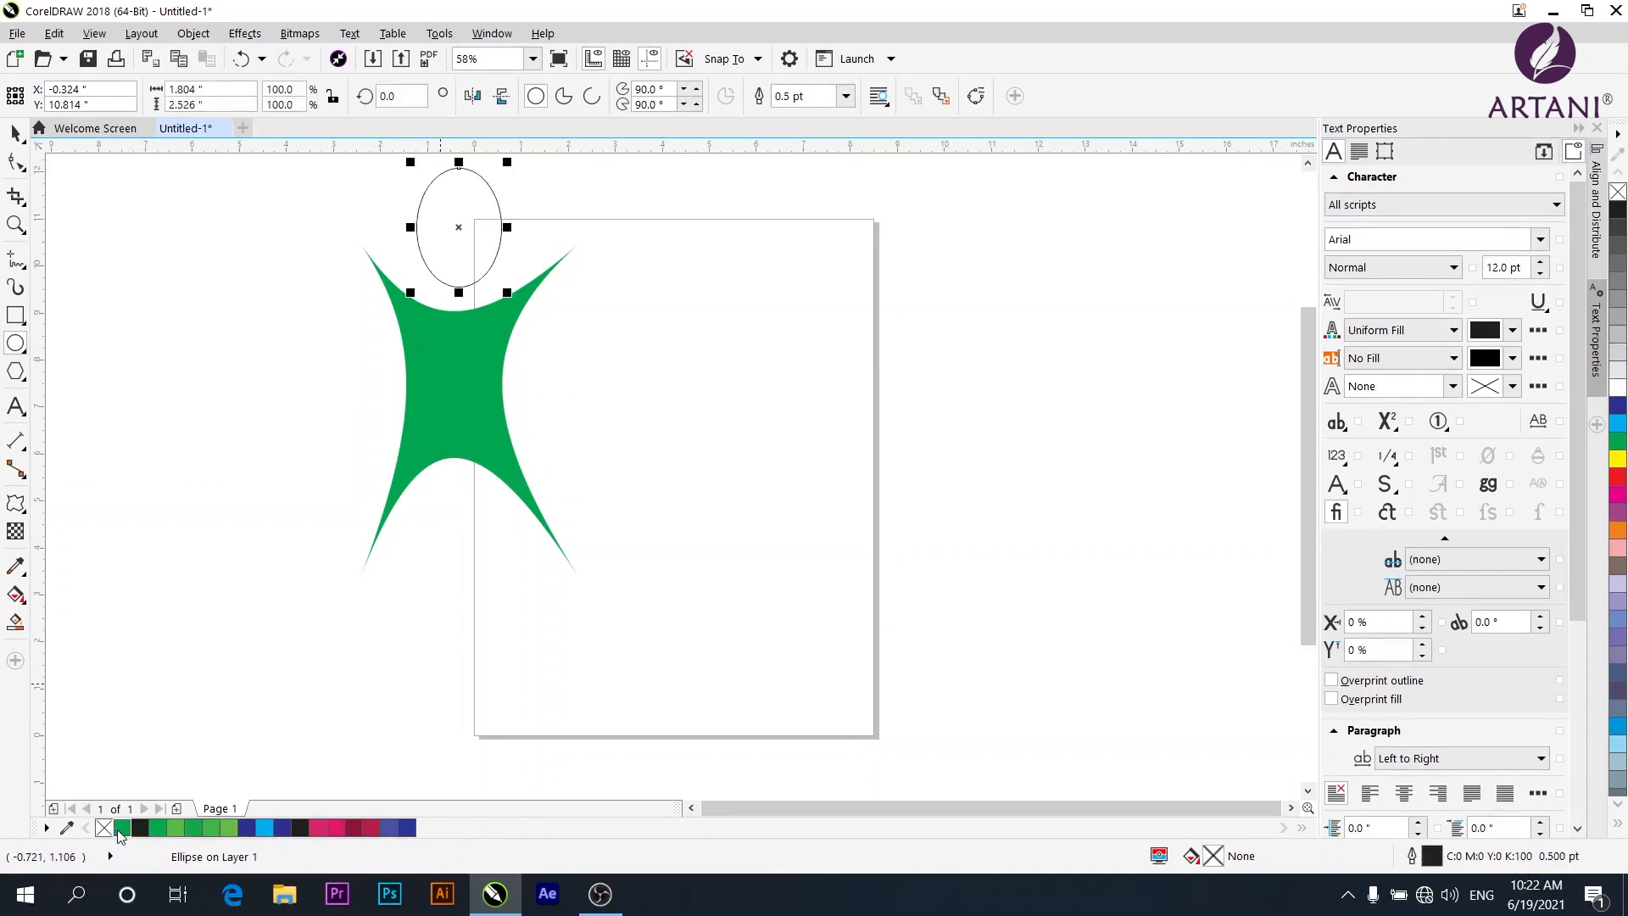
click(123, 827)
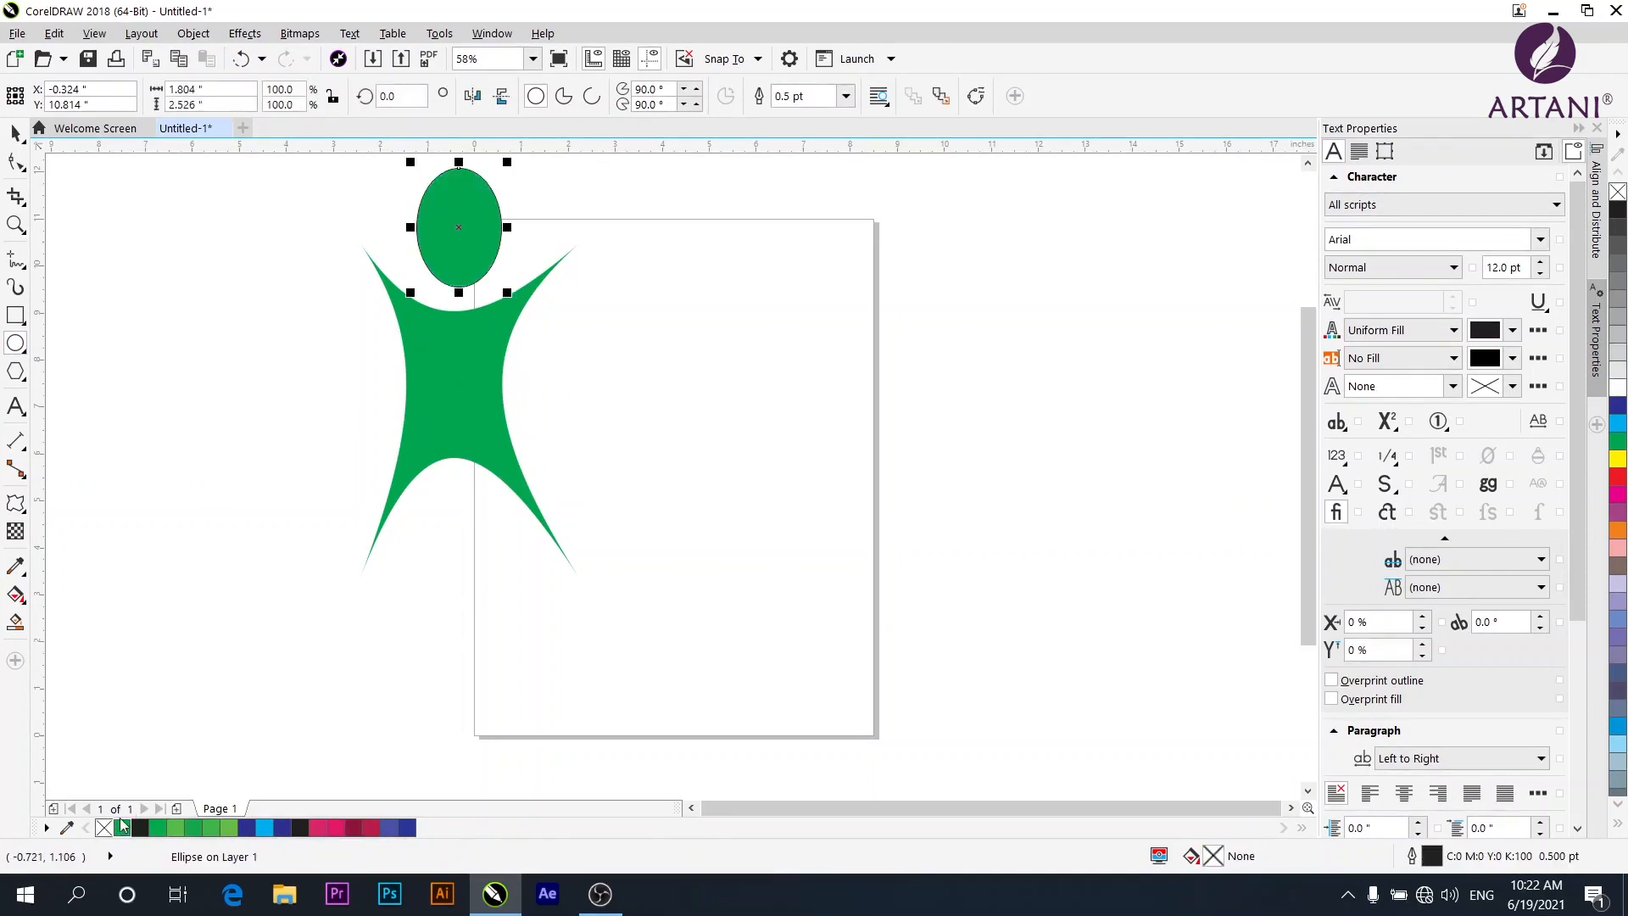
right_click(1618, 192)
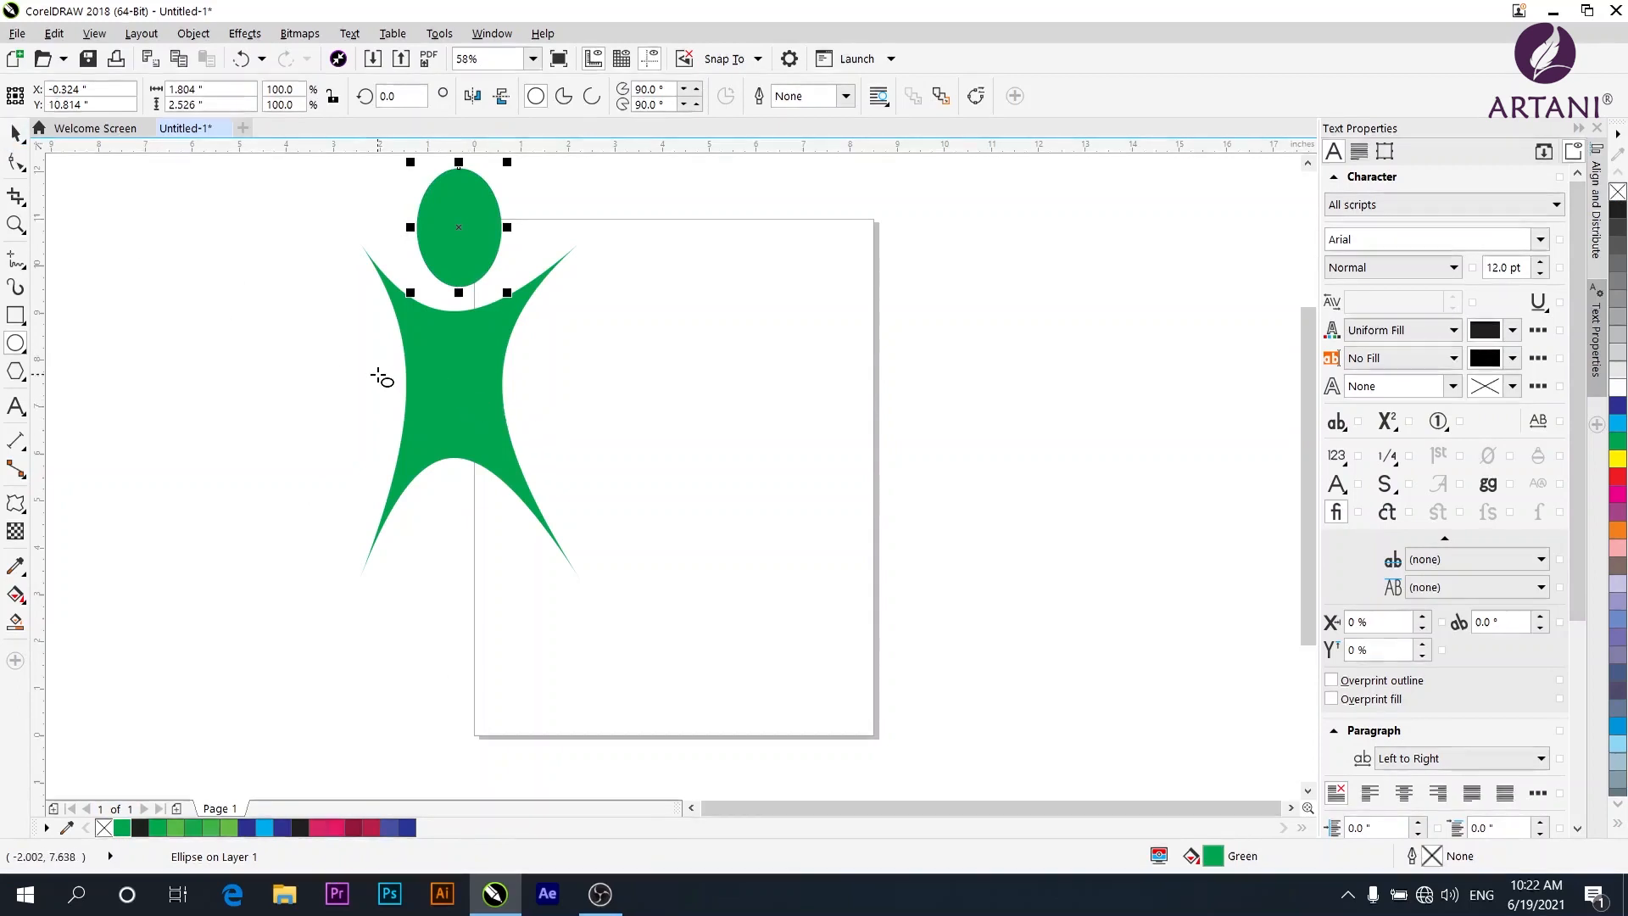
Step: Copy the head and body together across the page to make three figures, and fill the rightmost one crimson
shift+click(475, 447)
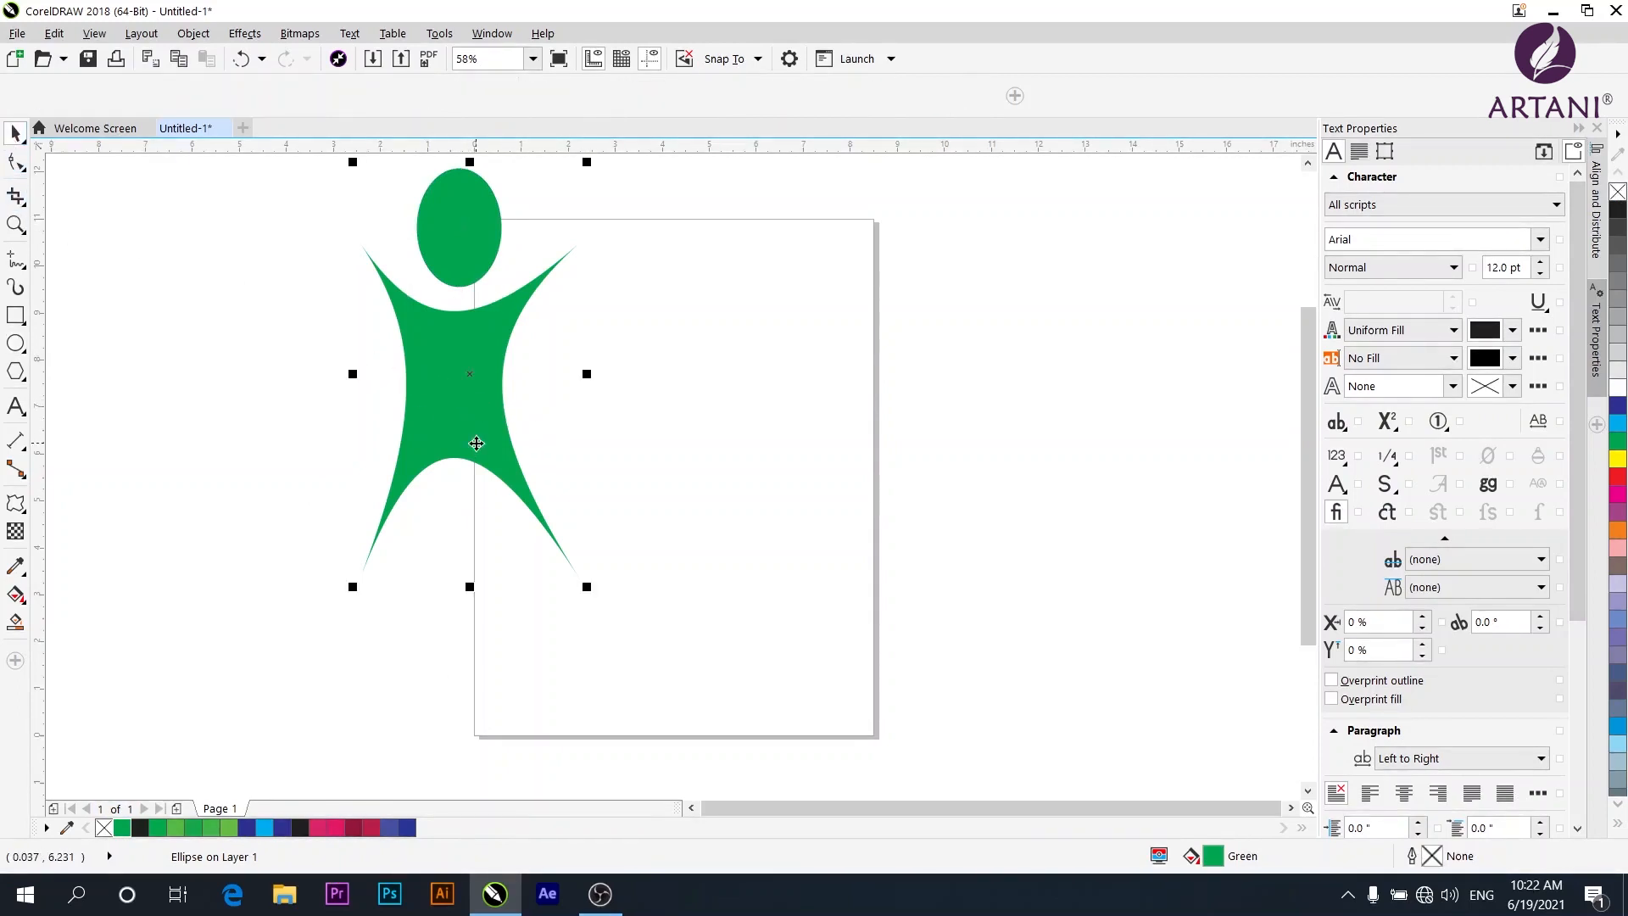
drag(474, 374, 952, 471)
click(371, 828)
Step: Fill the body and head of the leftmost figure with blue
click(507, 541)
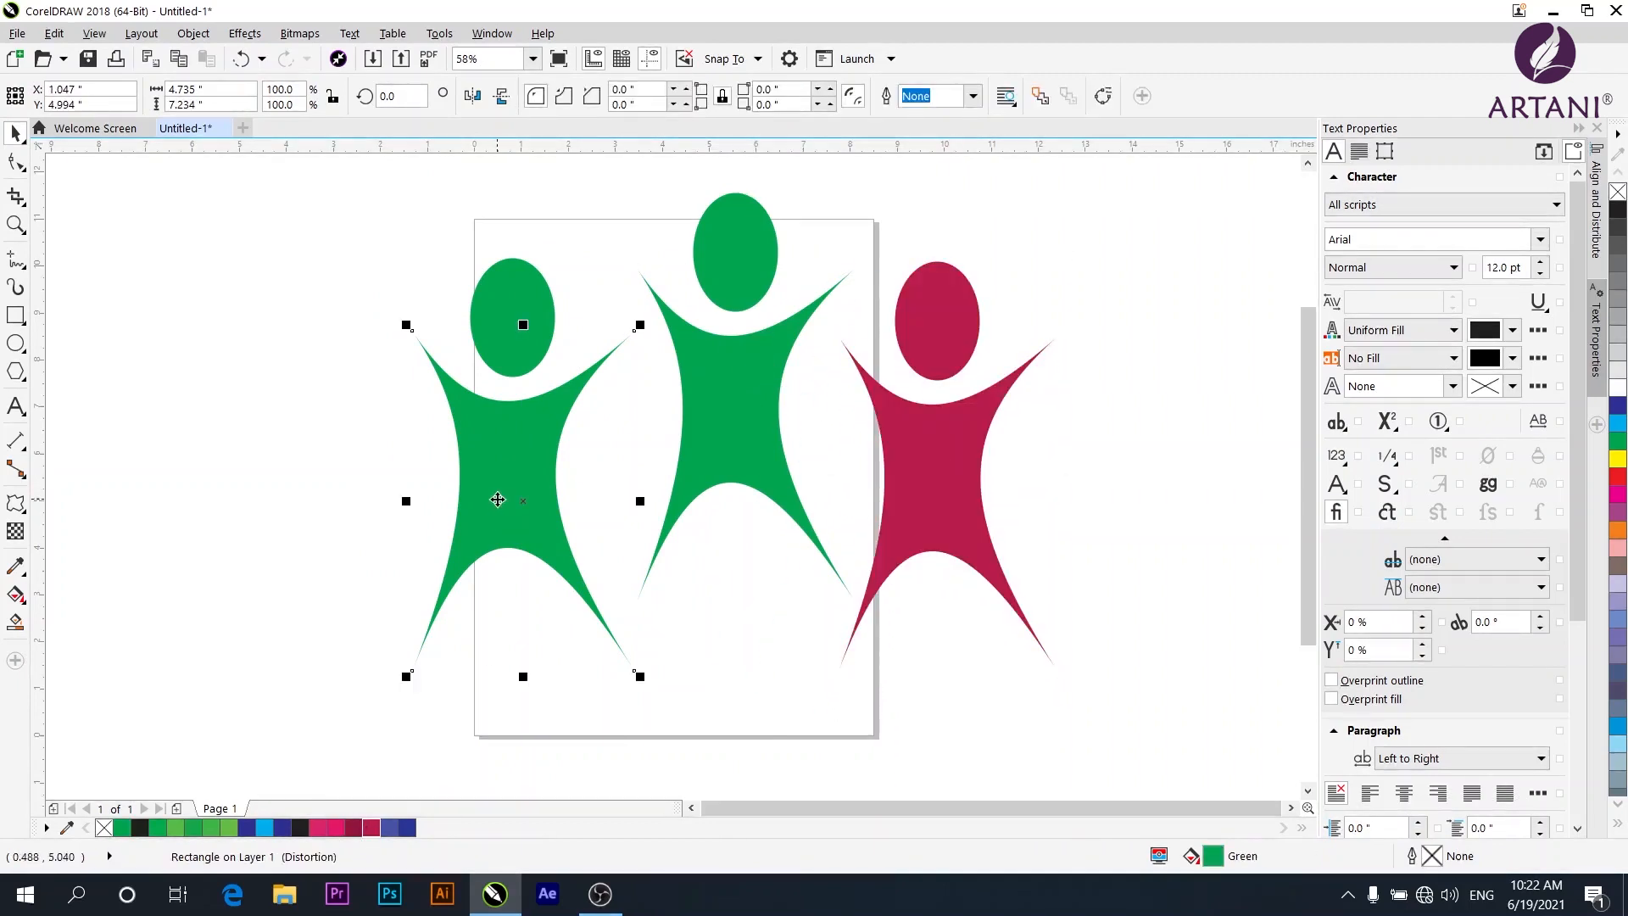
shift+click(526, 343)
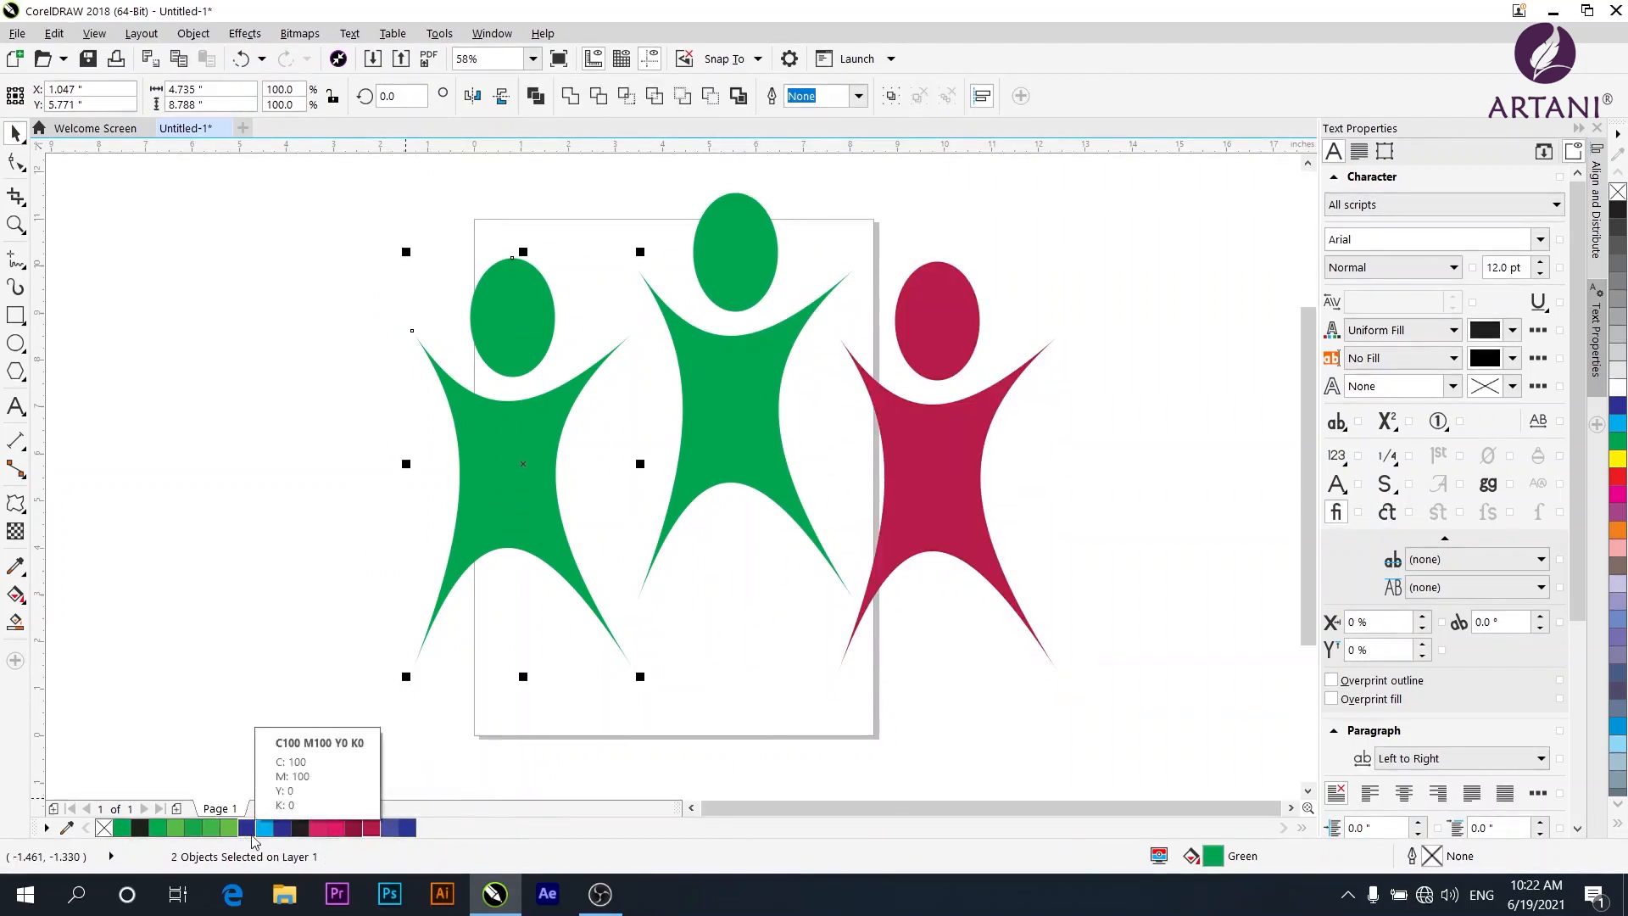
click(406, 828)
click(677, 556)
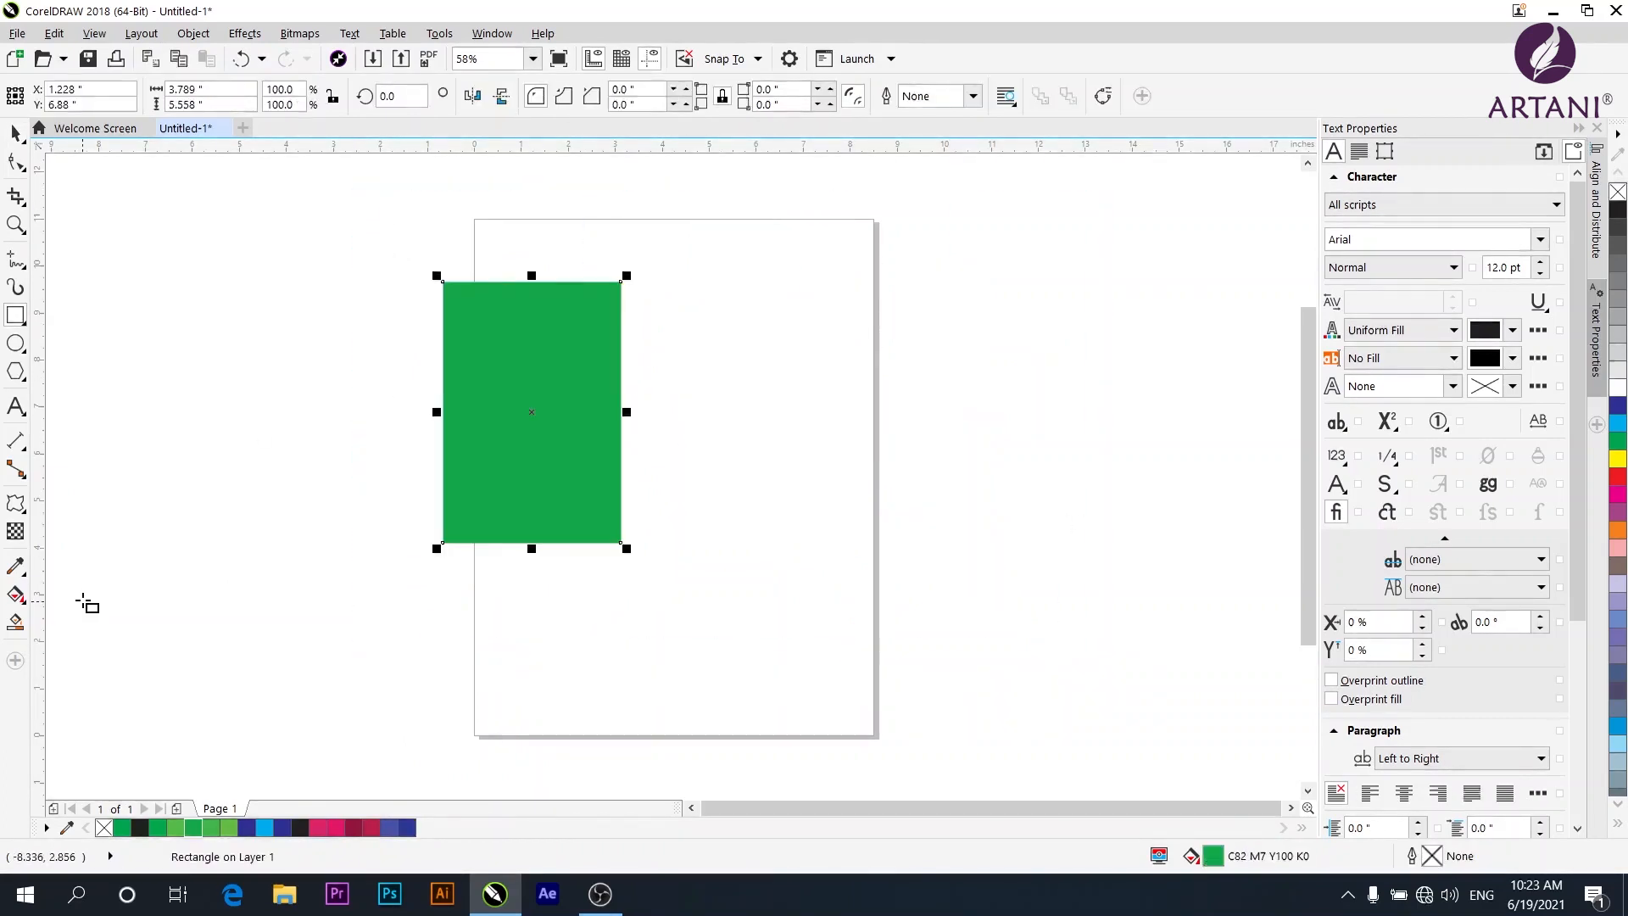
Step: Use the Envelope tool on the green rectangle and pull both side midpoints inward to form an hourglass
click(15, 504)
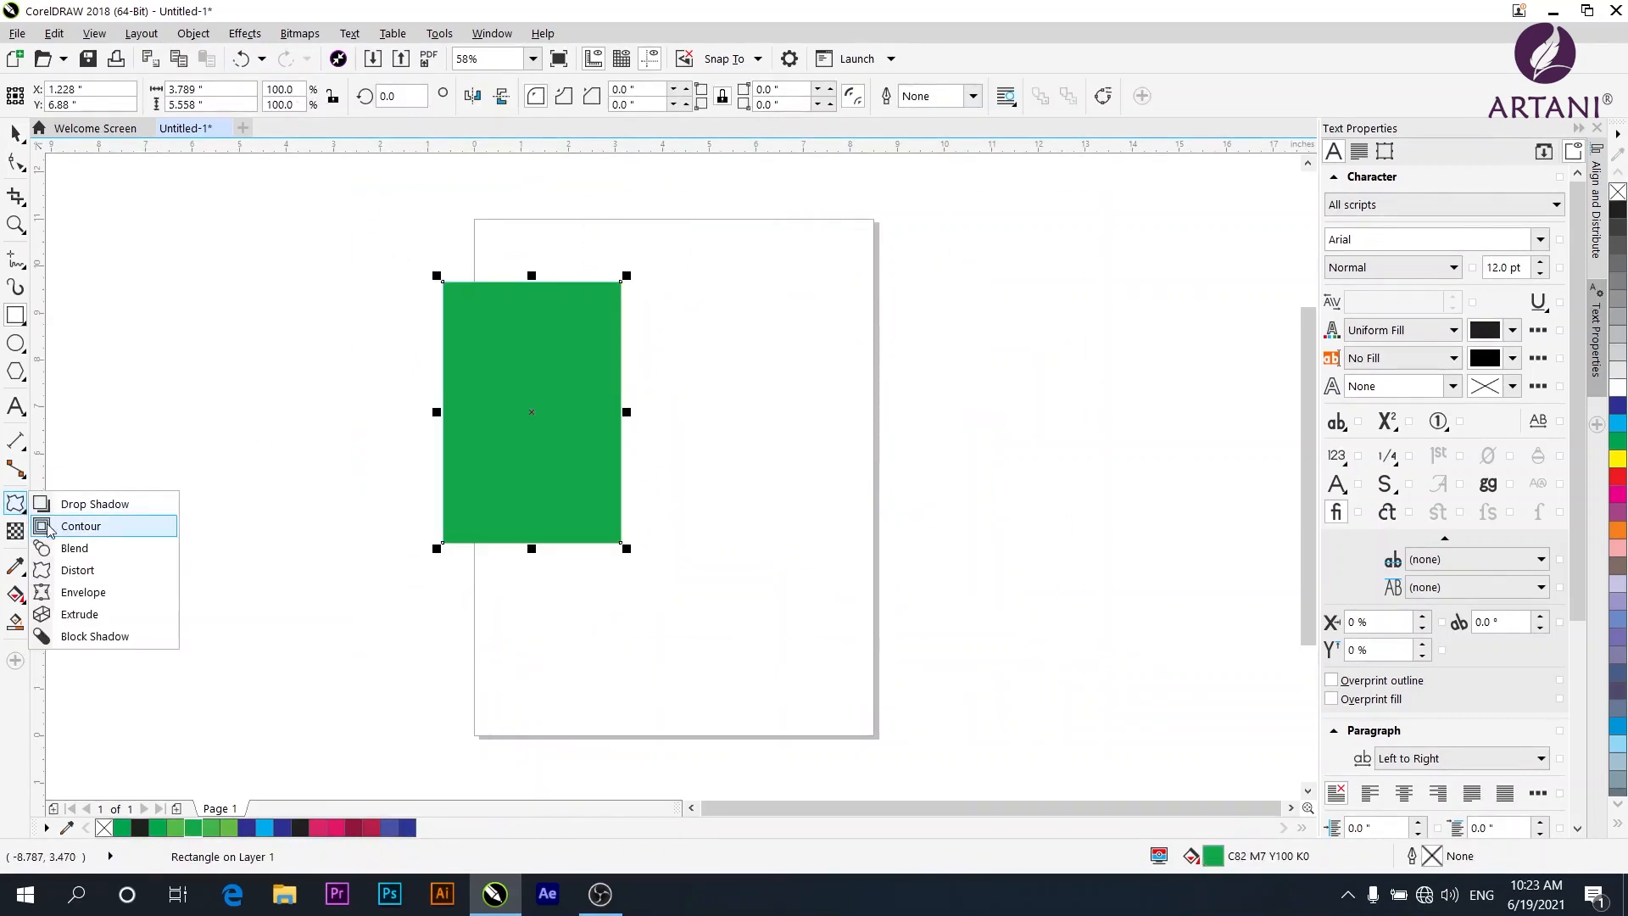
click(82, 594)
drag(446, 416, 481, 412)
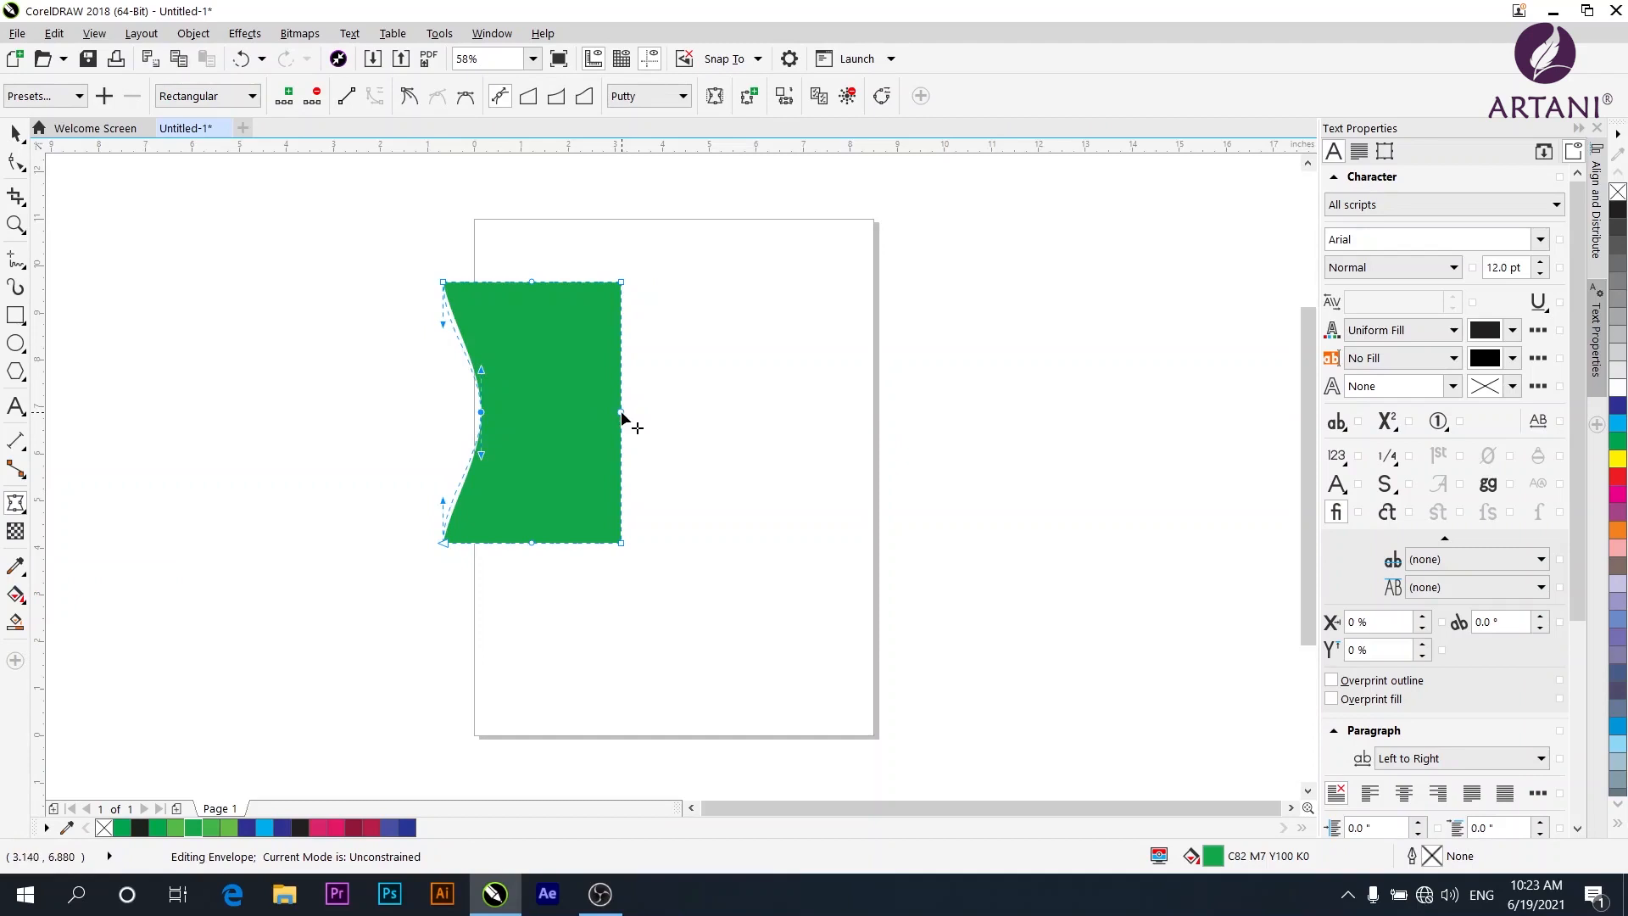
drag(622, 413, 583, 413)
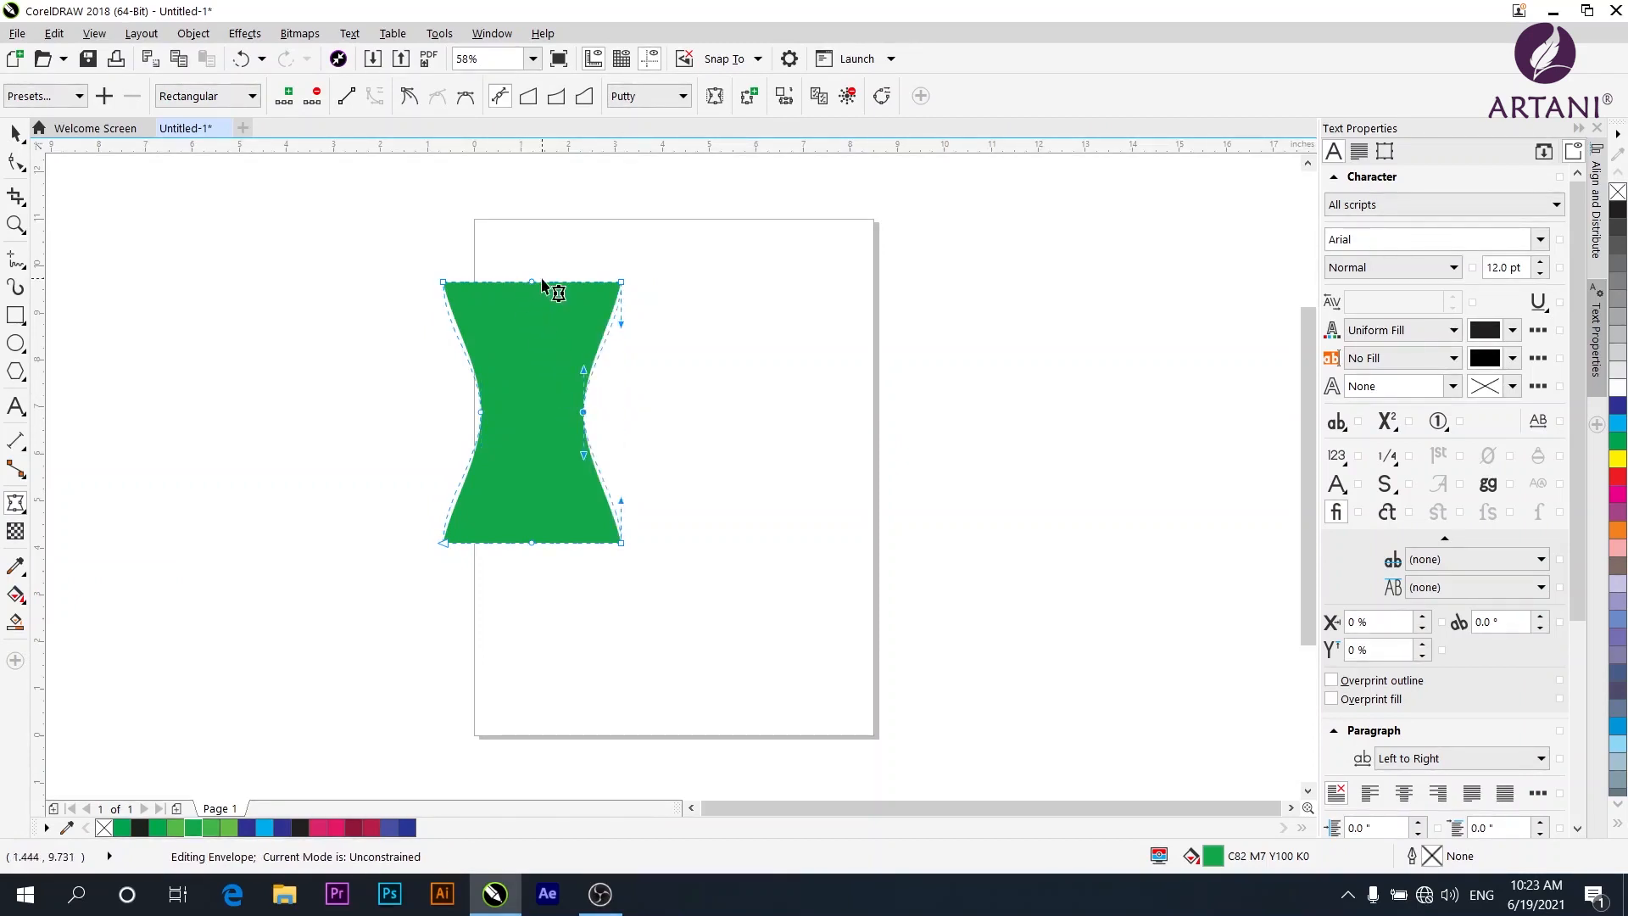
Step: Pull the green shape's top-middle and bottom-middle envelope nodes upward, giving it a domed top and an arched notch underneath
drag(531, 281, 525, 230)
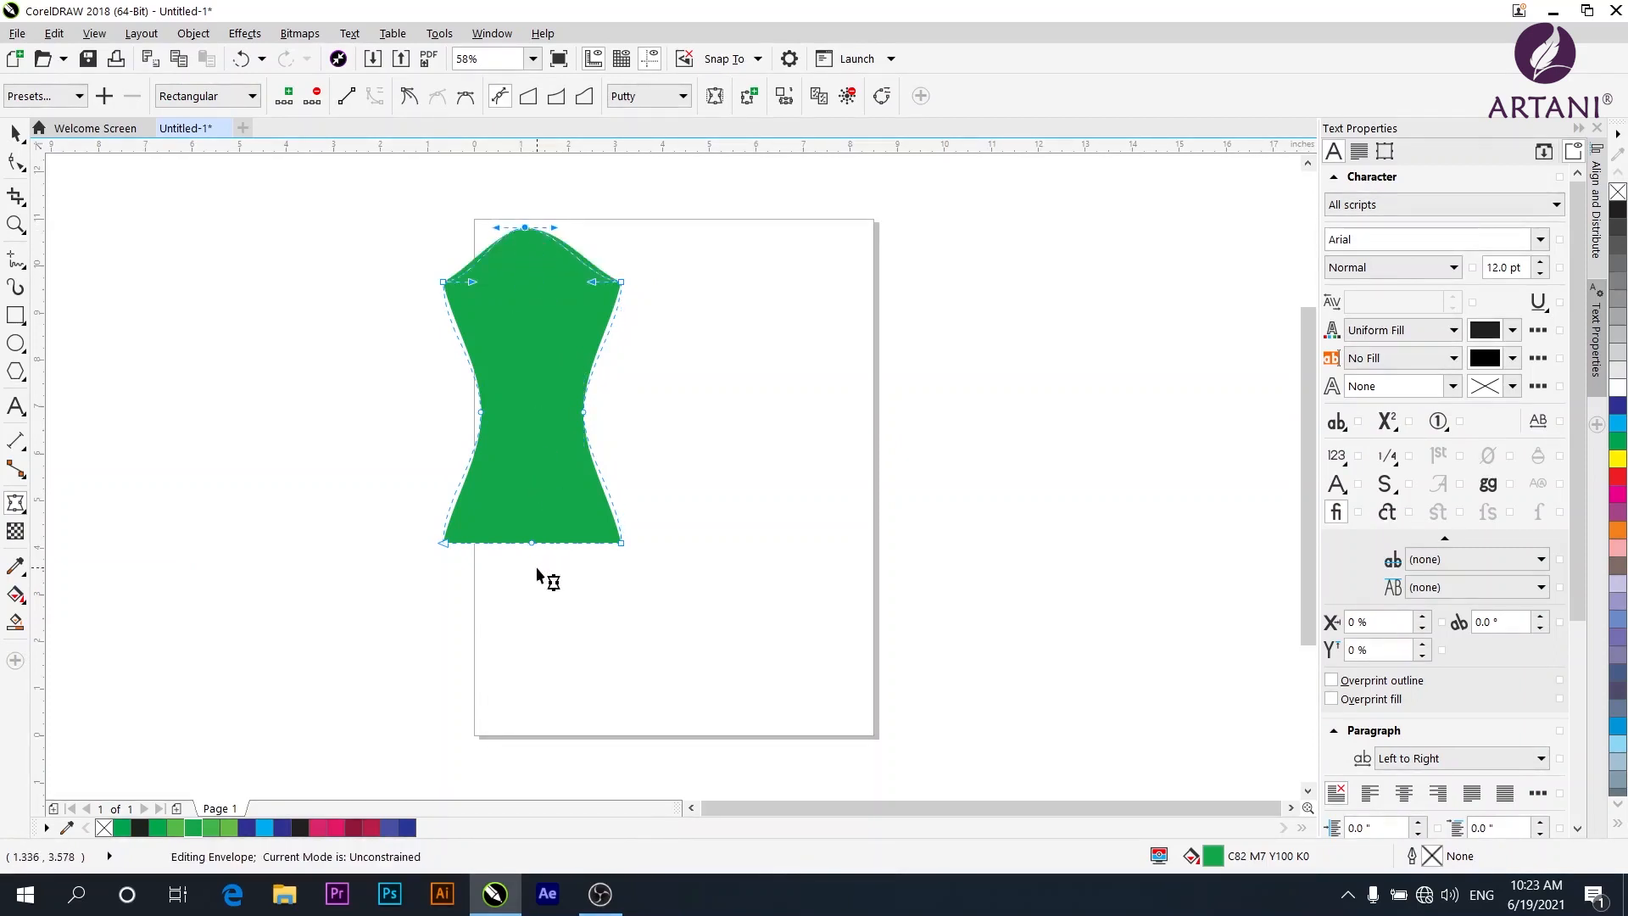
drag(529, 541, 528, 483)
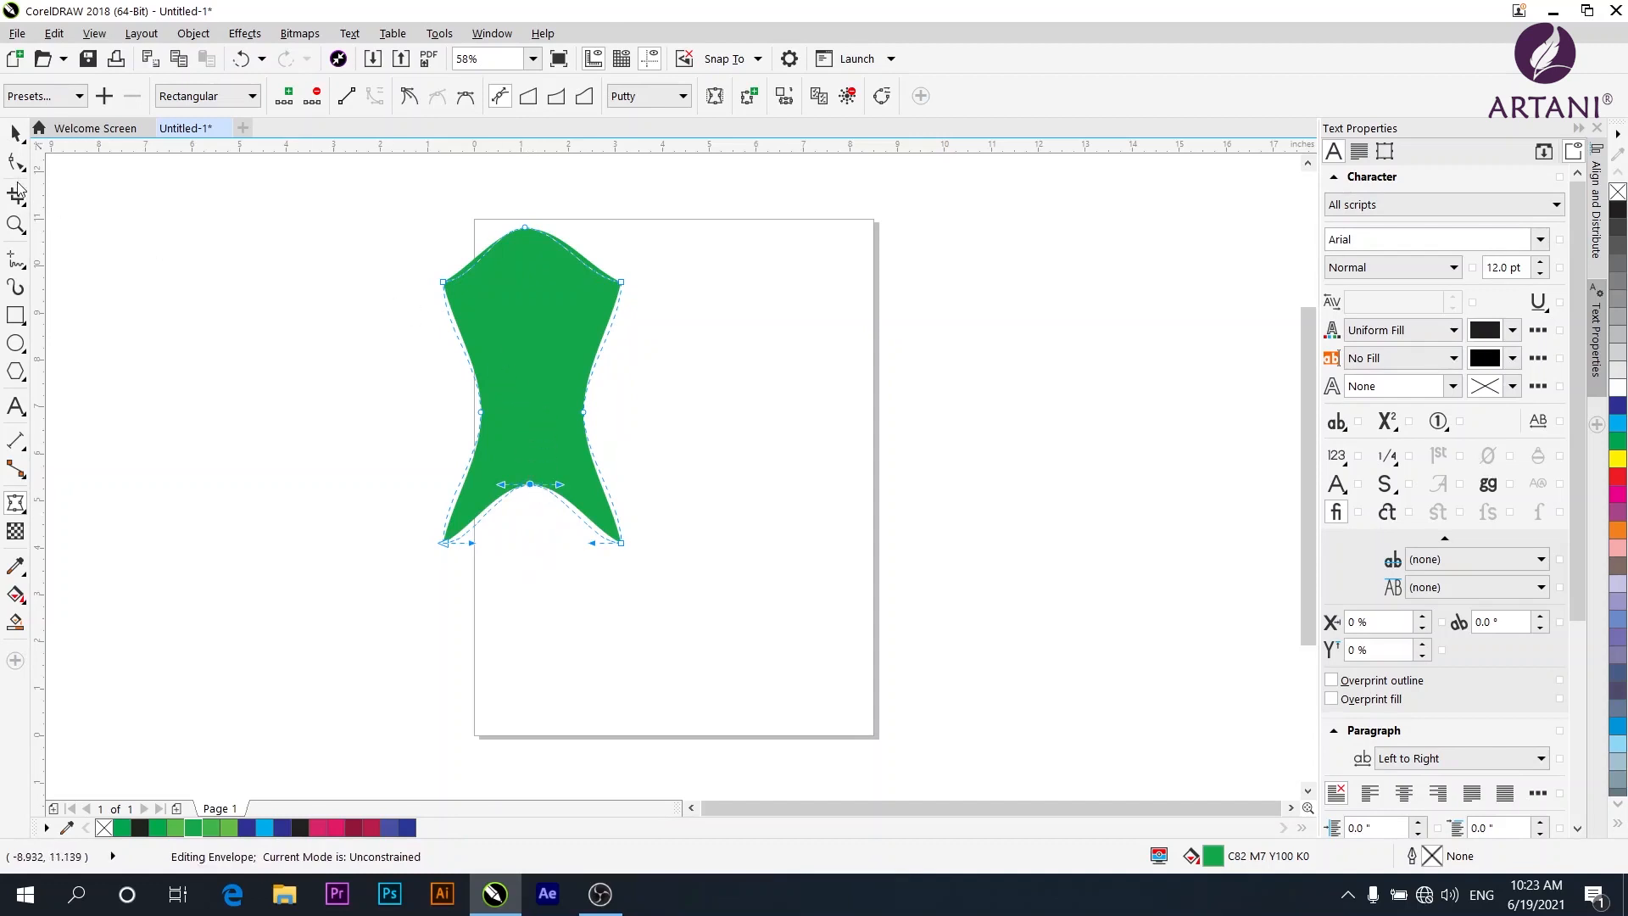
click(12, 136)
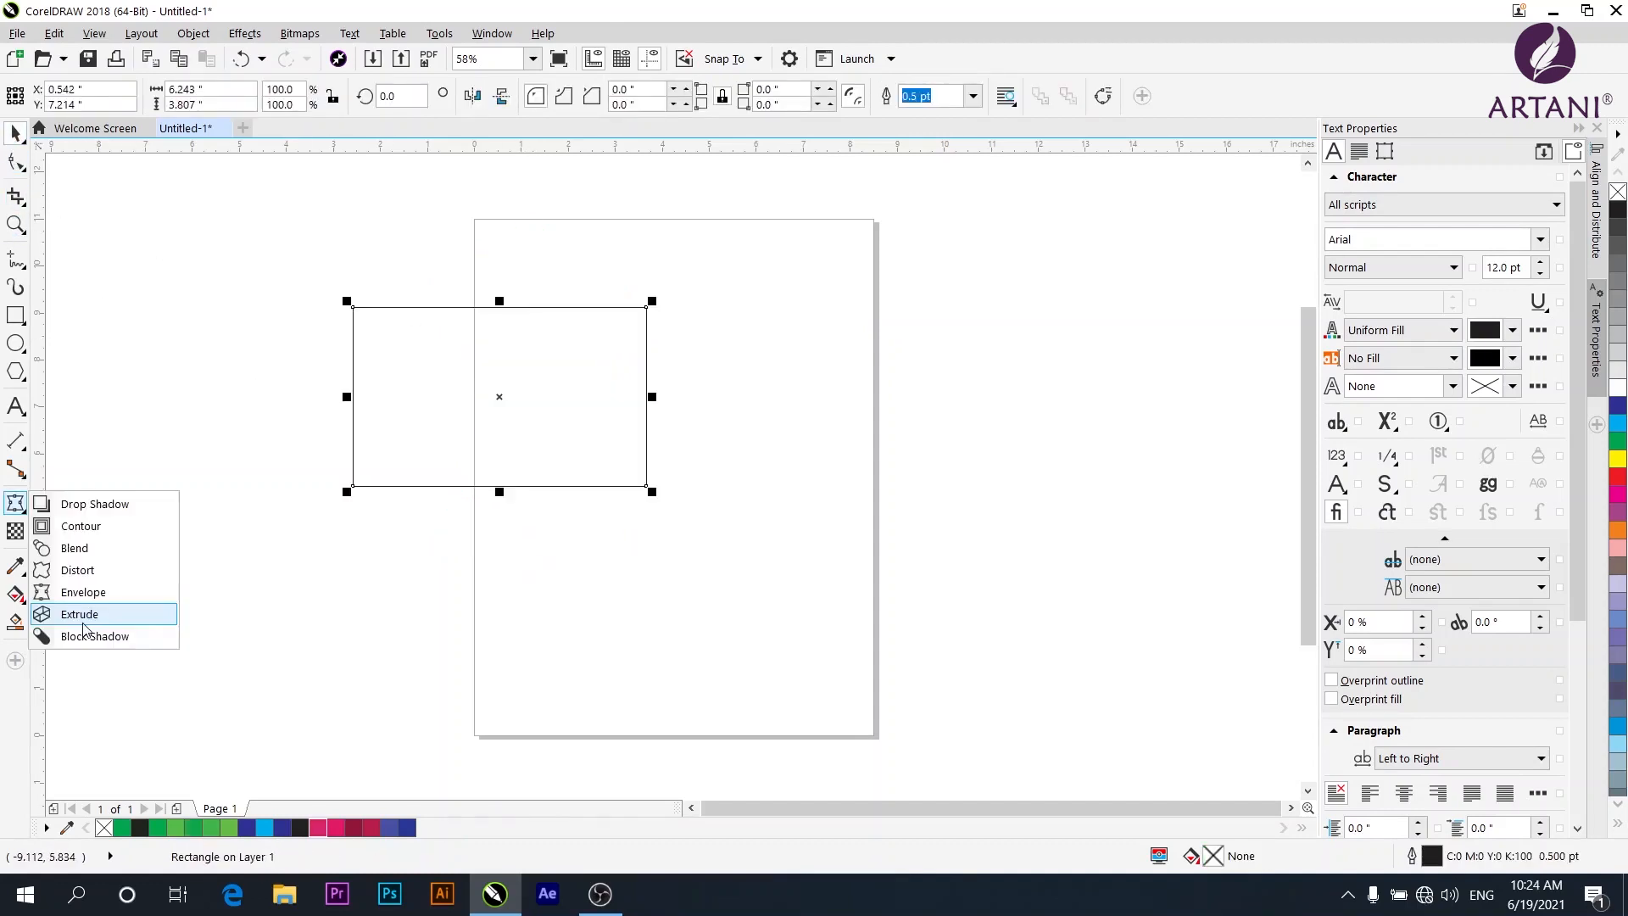
Step: Extrude the rectangle toward a vanishing point about 1.53" right and 3.38" below its center, and copy the extruded box directly below
click(83, 620)
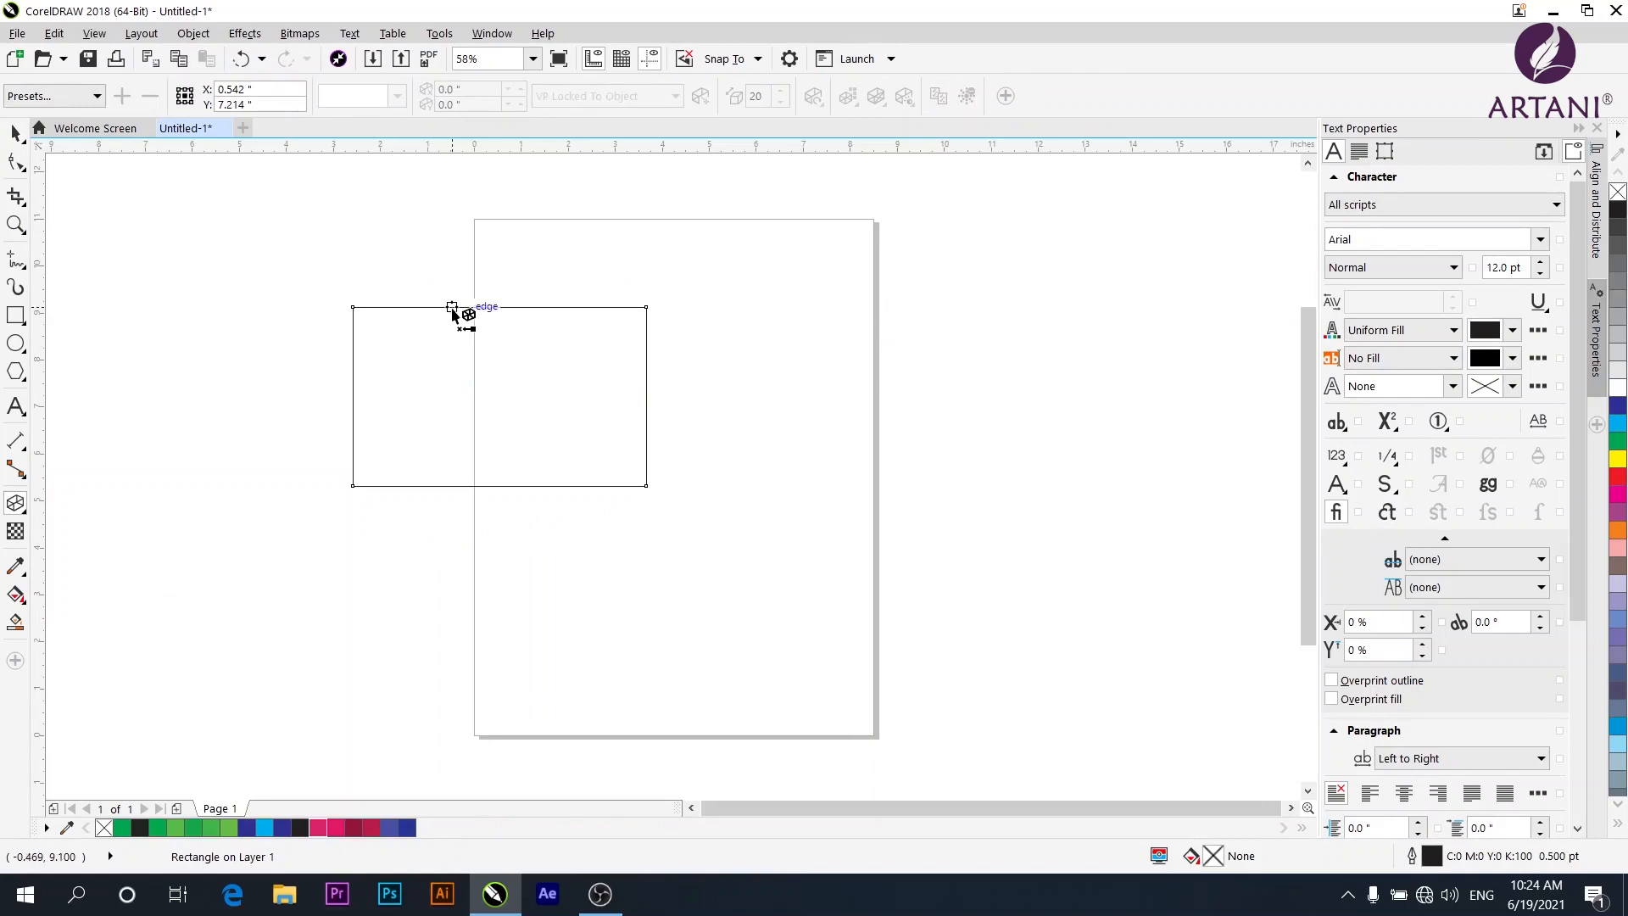
drag(426, 311, 571, 556)
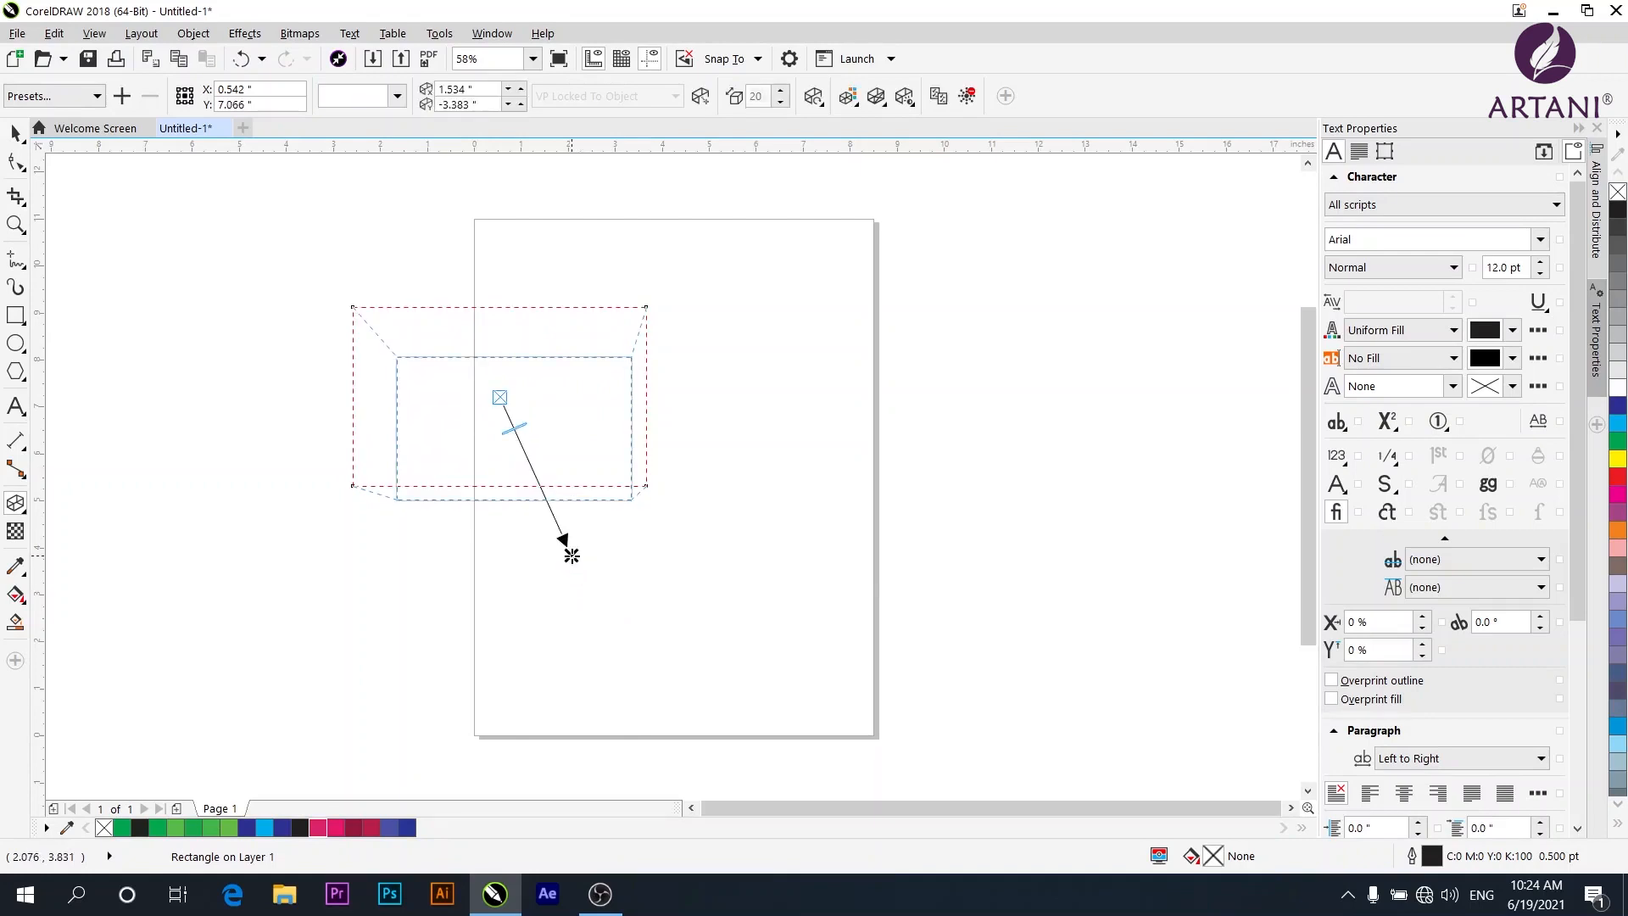
click(17, 131)
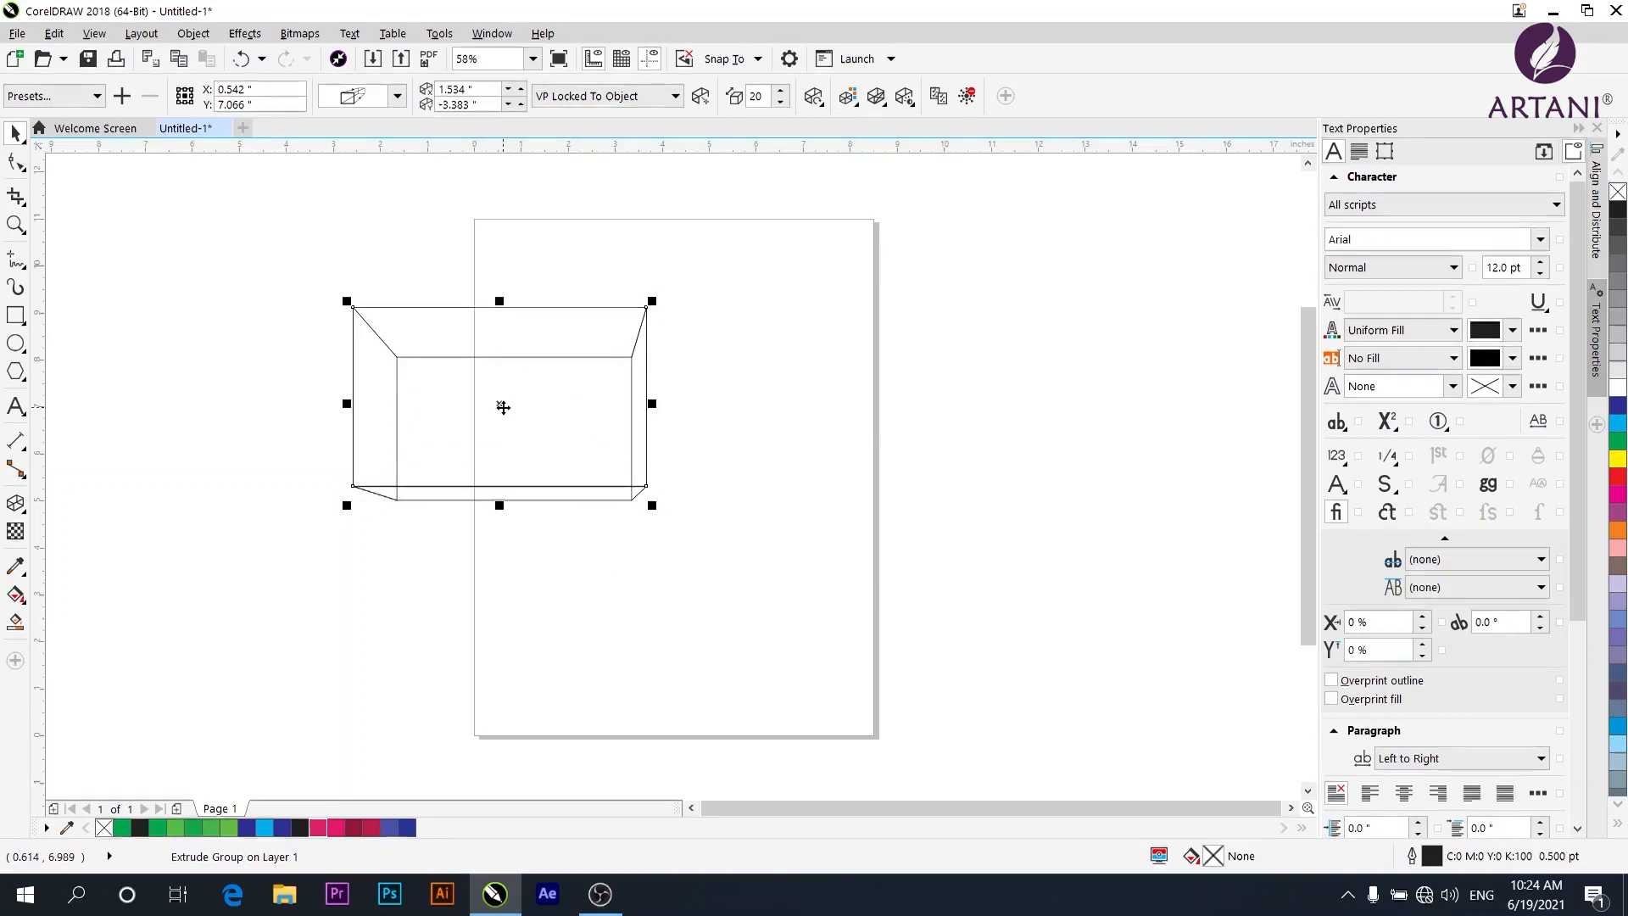
drag(501, 407, 505, 610)
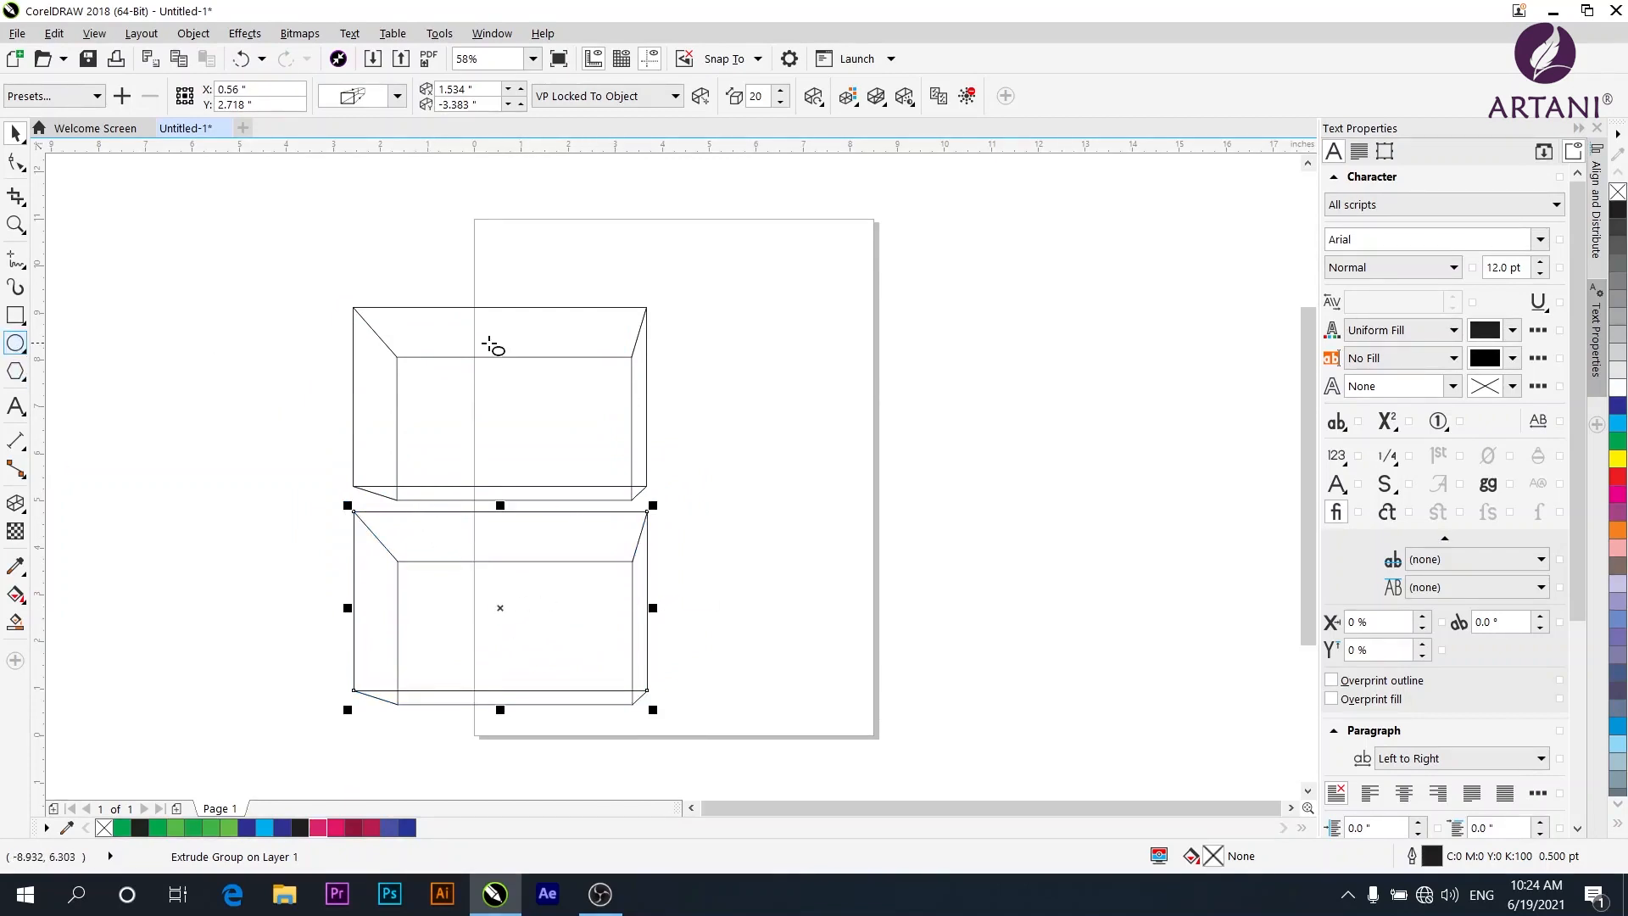
Step: Draw a hexagon about 2.39" by 3.12" beside the page's upper left, filled blue (C100 M100 Y0 K0) with no outline
drag(320, 251, 444, 409)
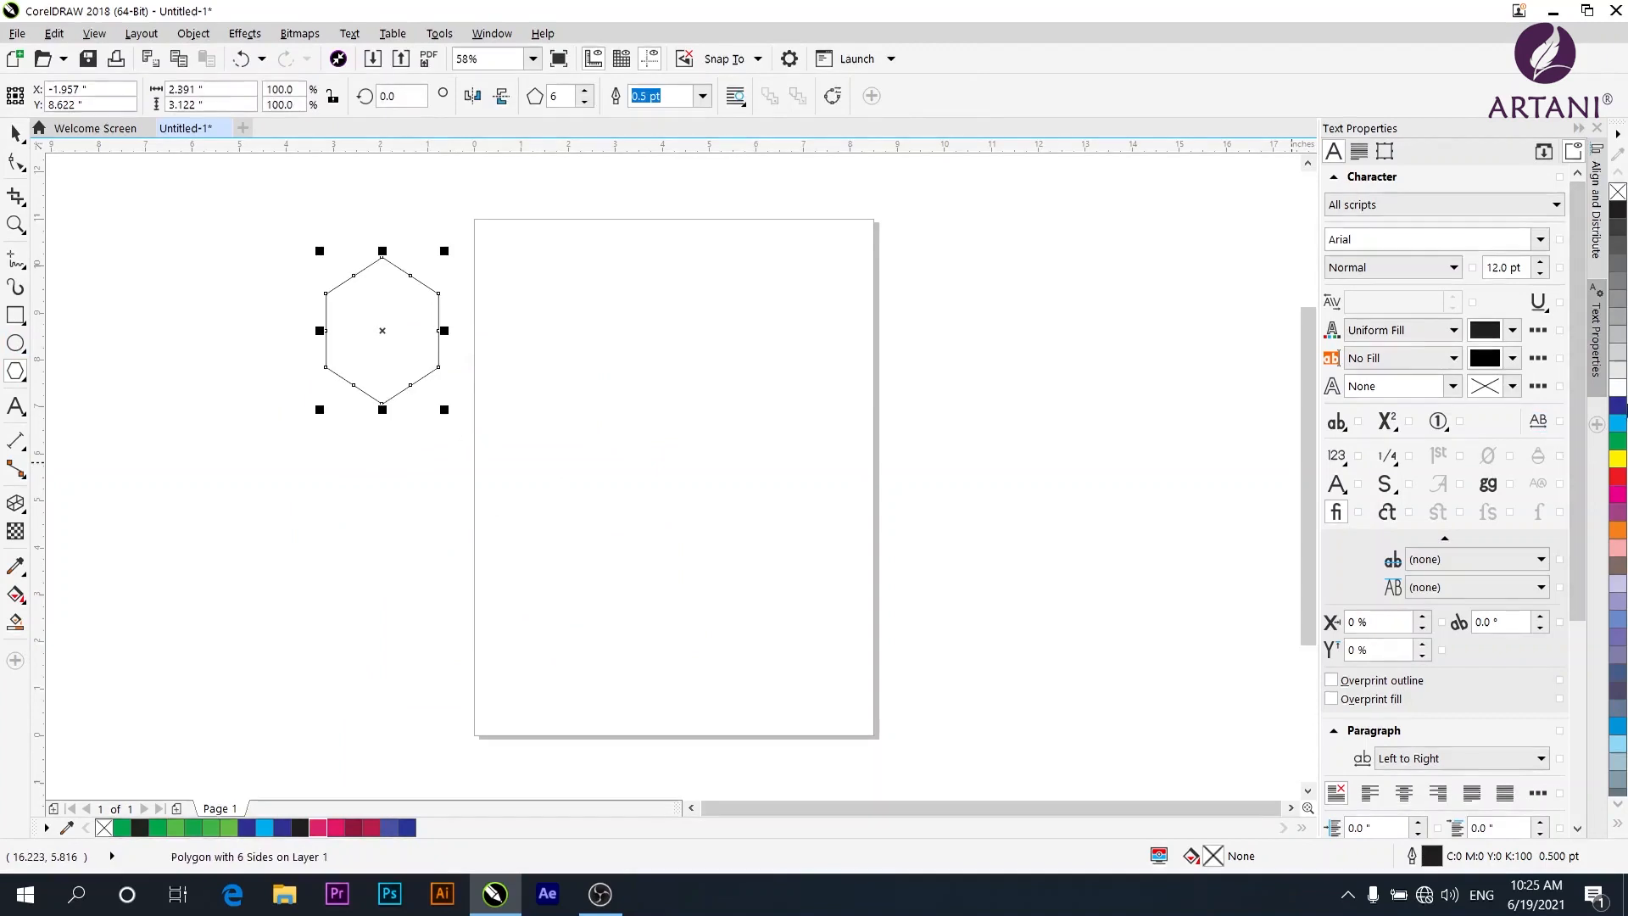
click(1618, 405)
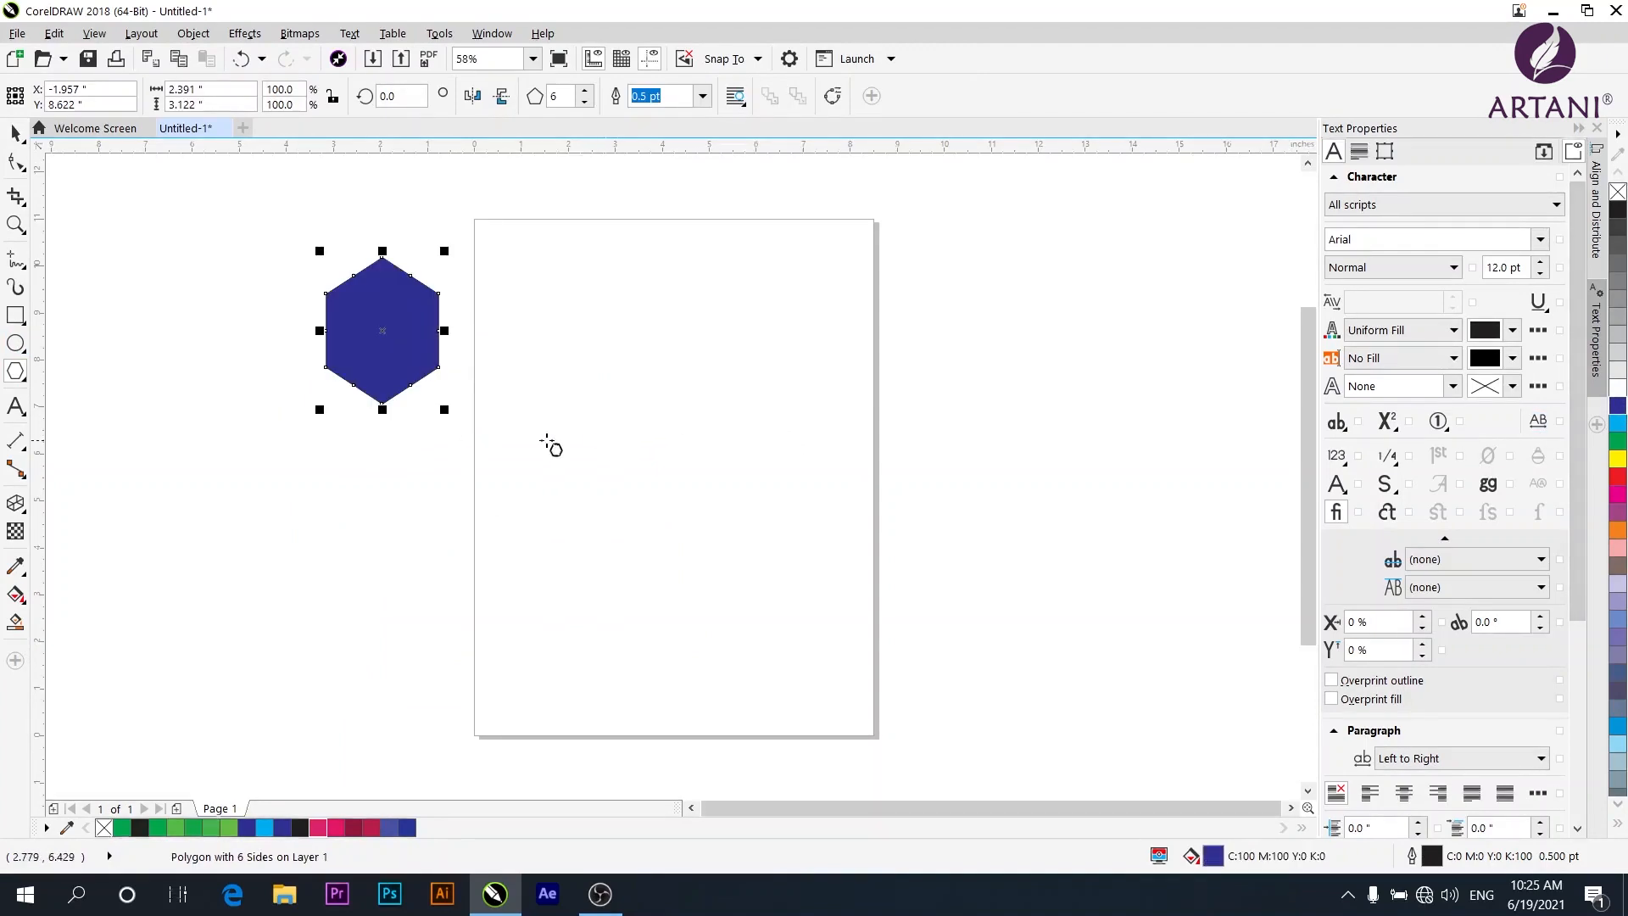
right_click(1618, 191)
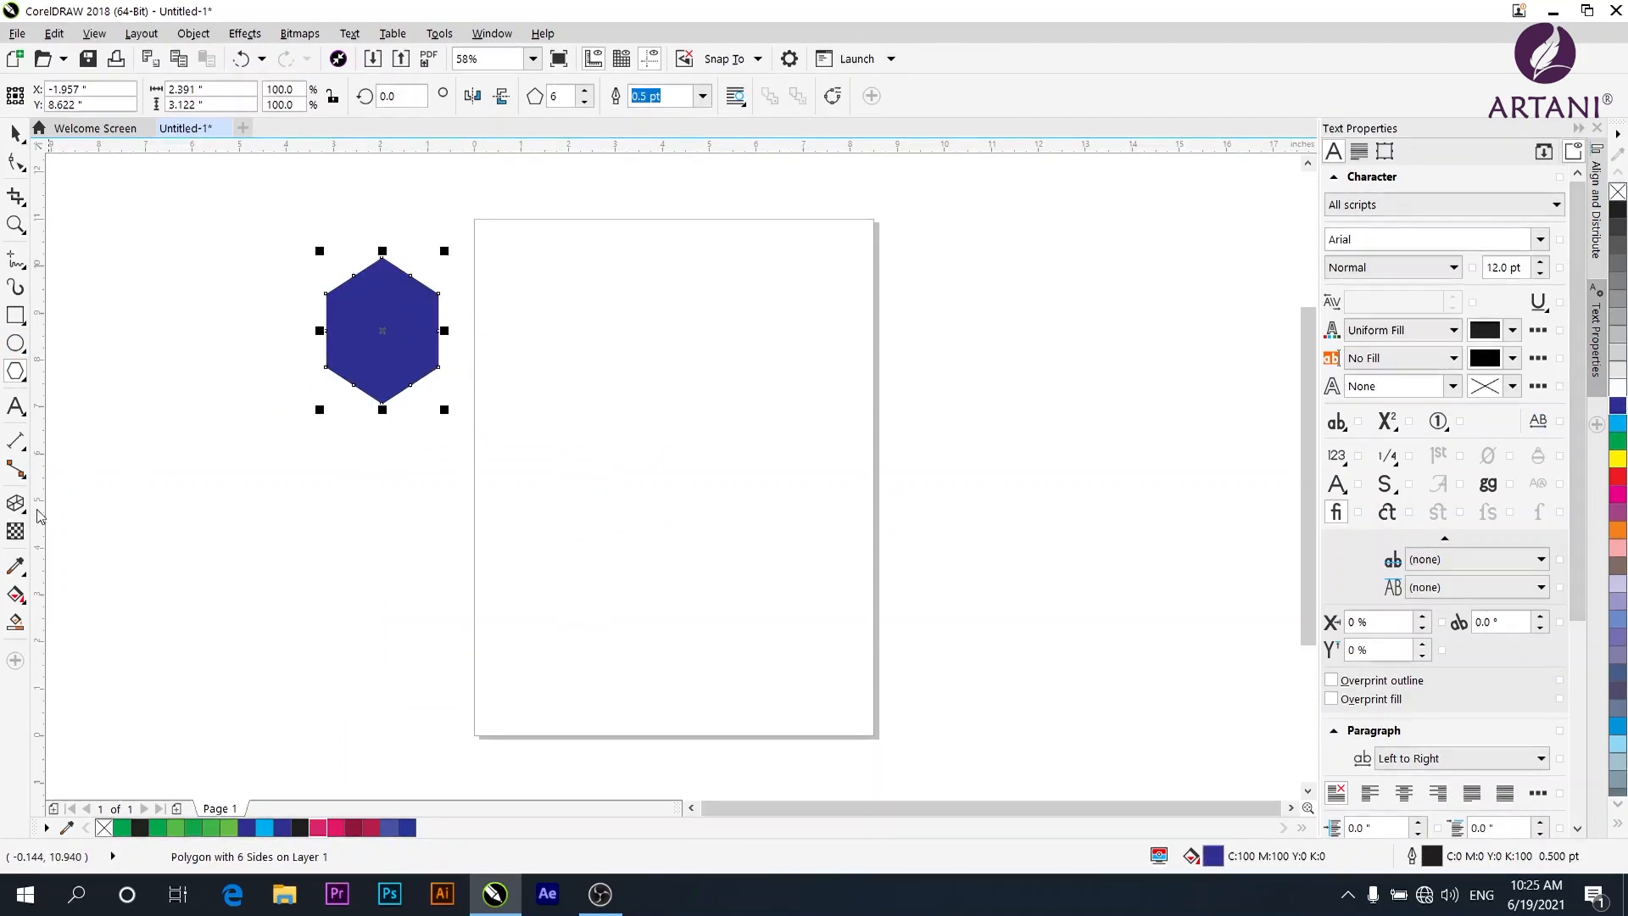
Step: Add a block shadow to the blue hexagon, extending about 2.35" toward the lower left at about 205°
click(25, 512)
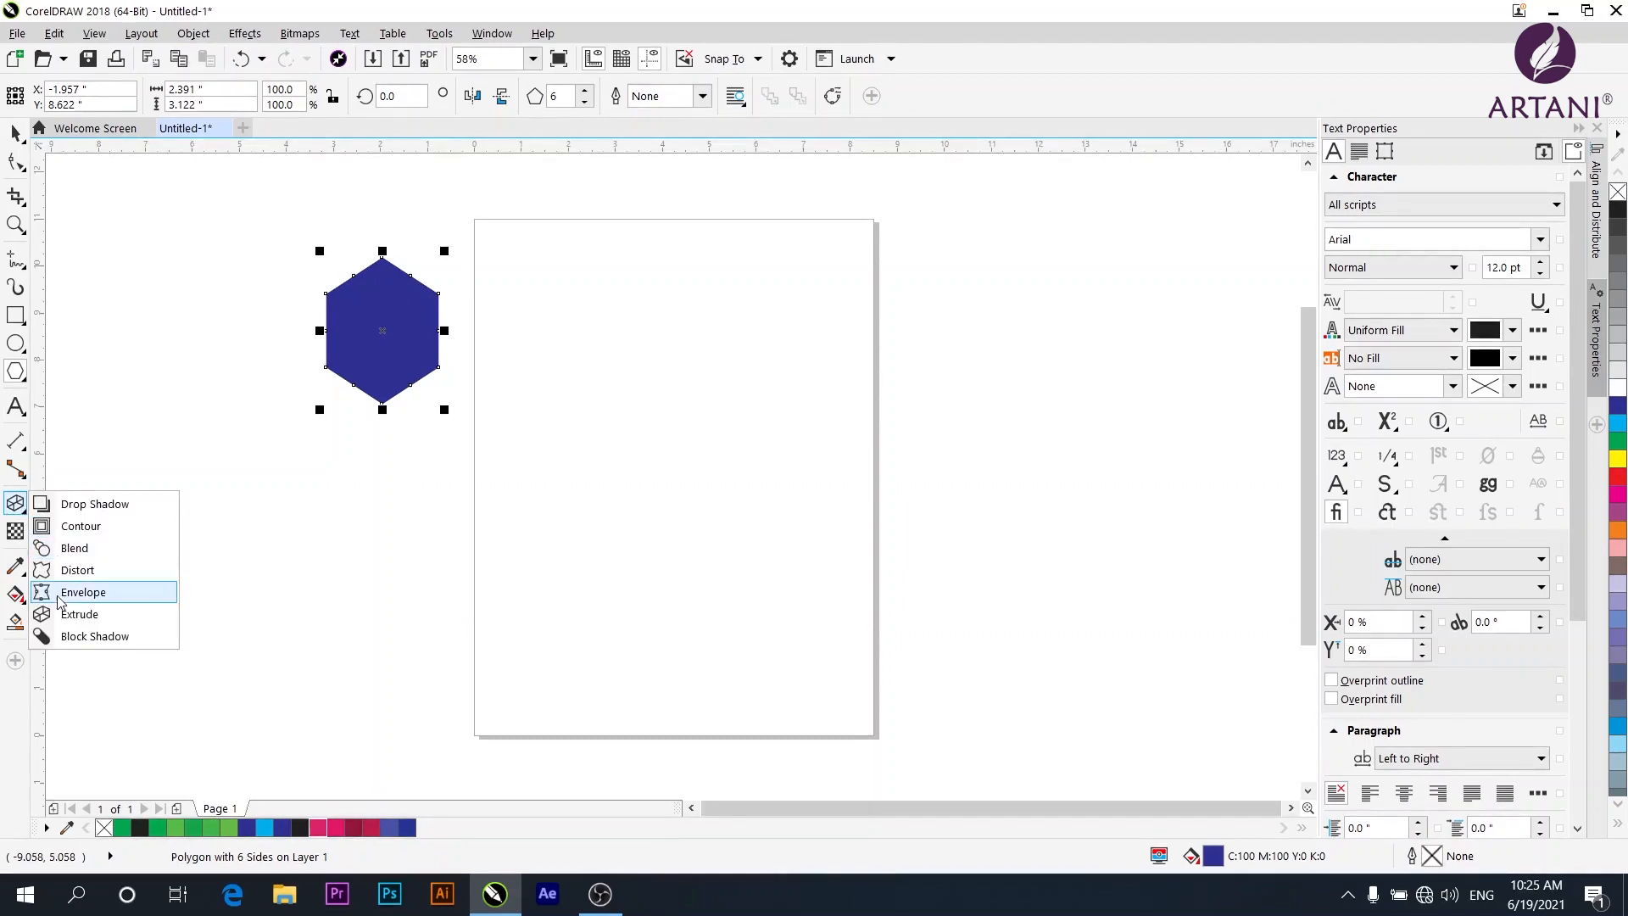
click(96, 617)
drag(371, 342, 282, 377)
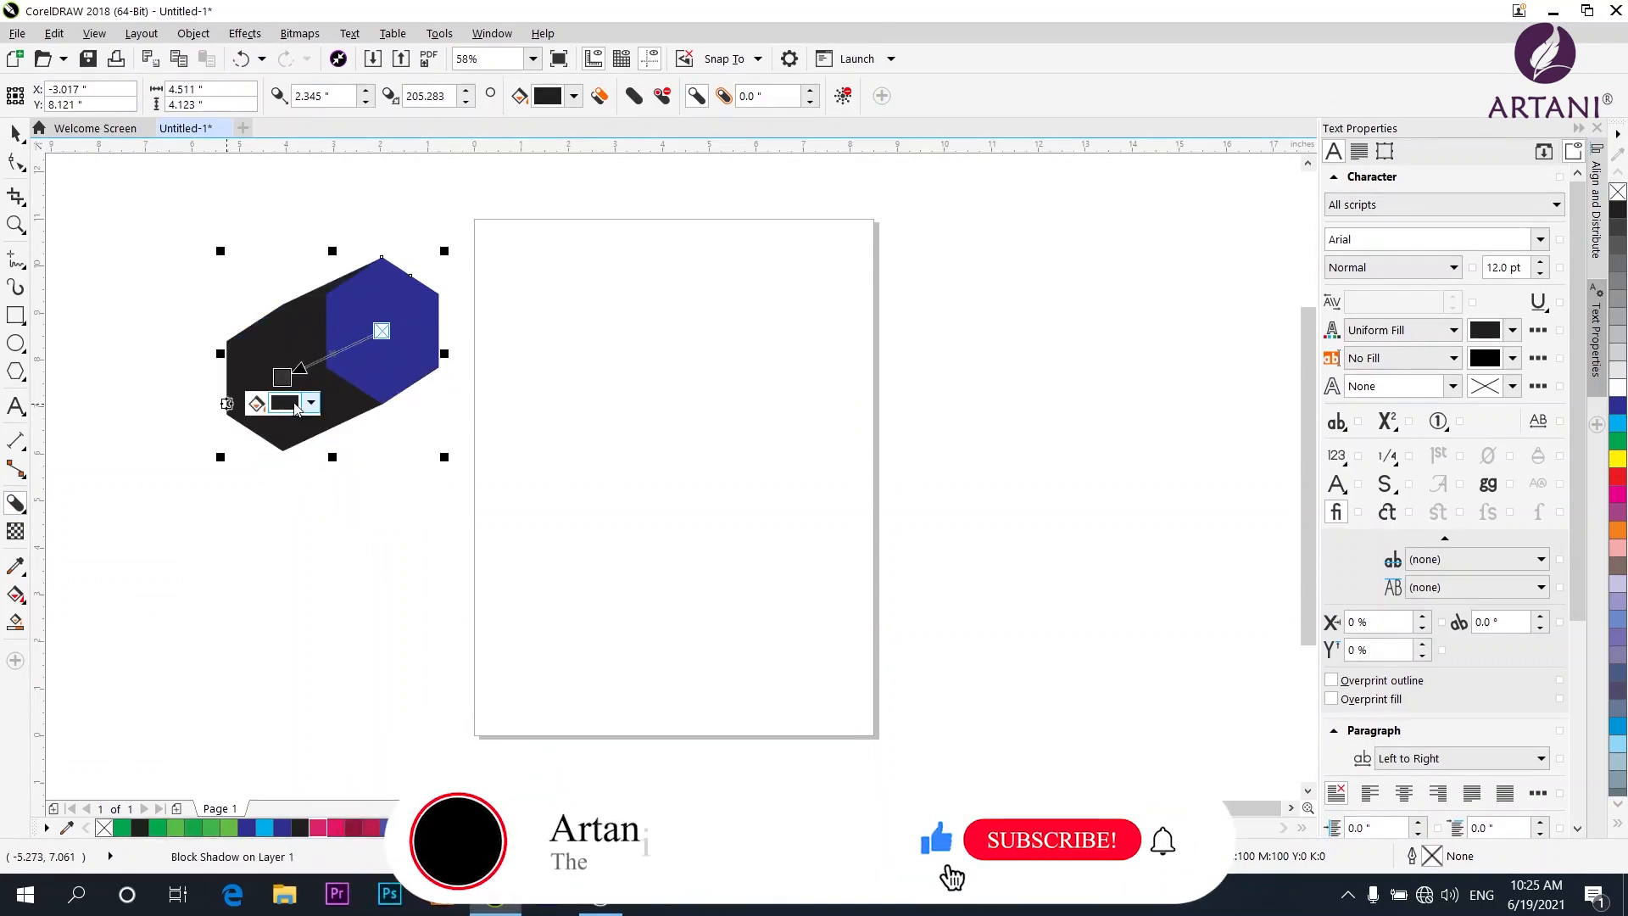
Step: Change the hexagon's block shadow color to pink, C15 M93 Y36 K0
click(293, 407)
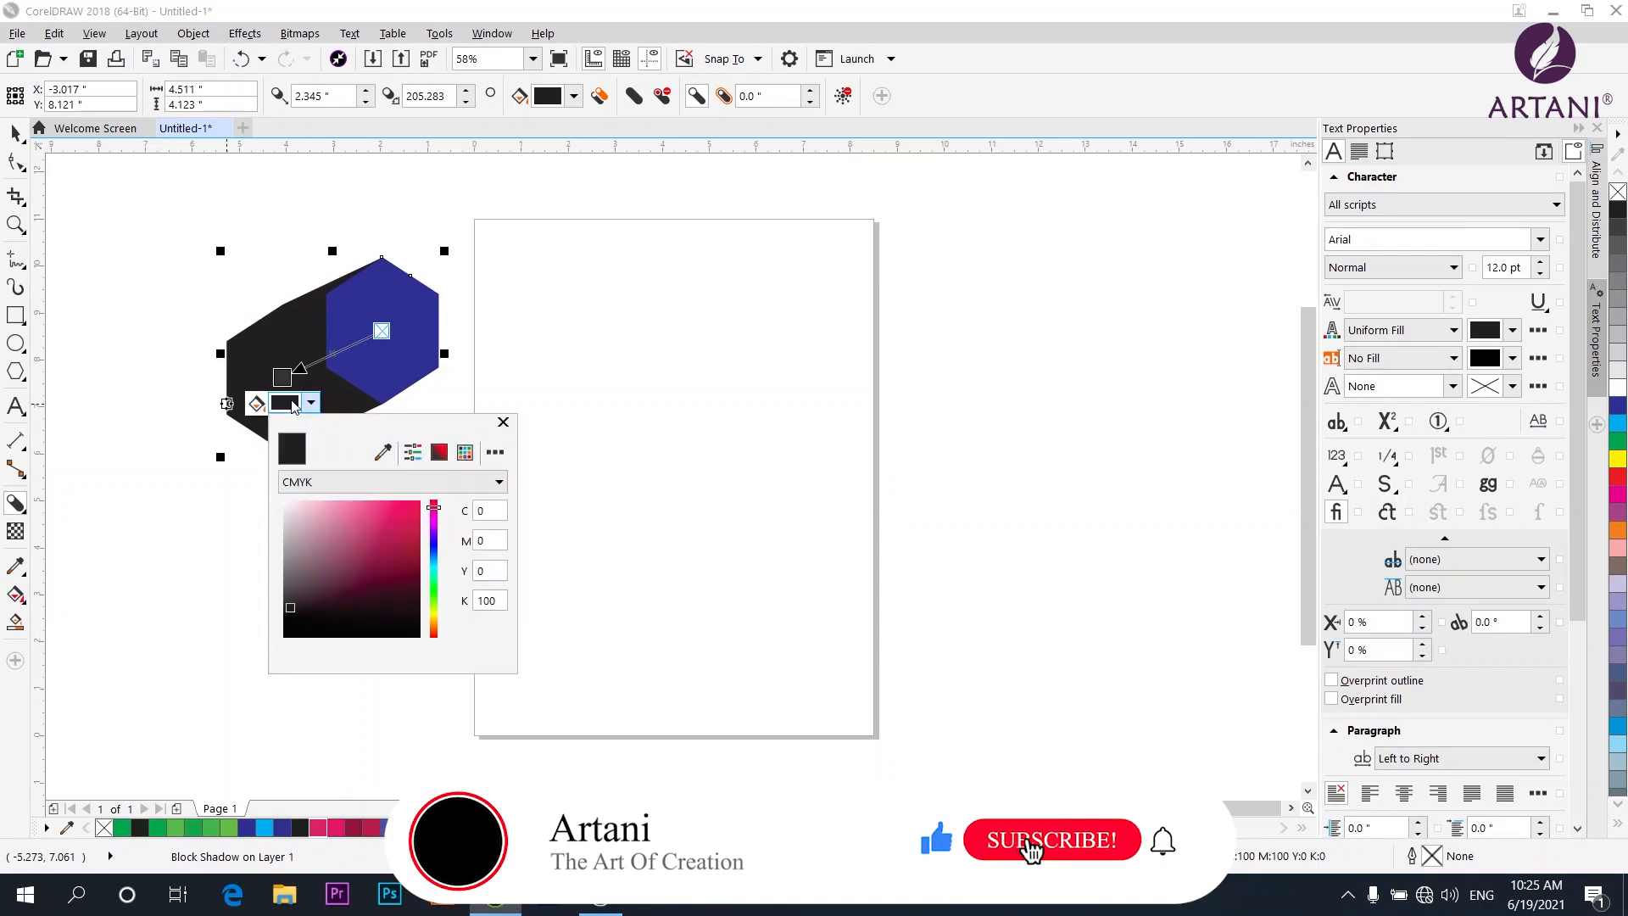
click(404, 530)
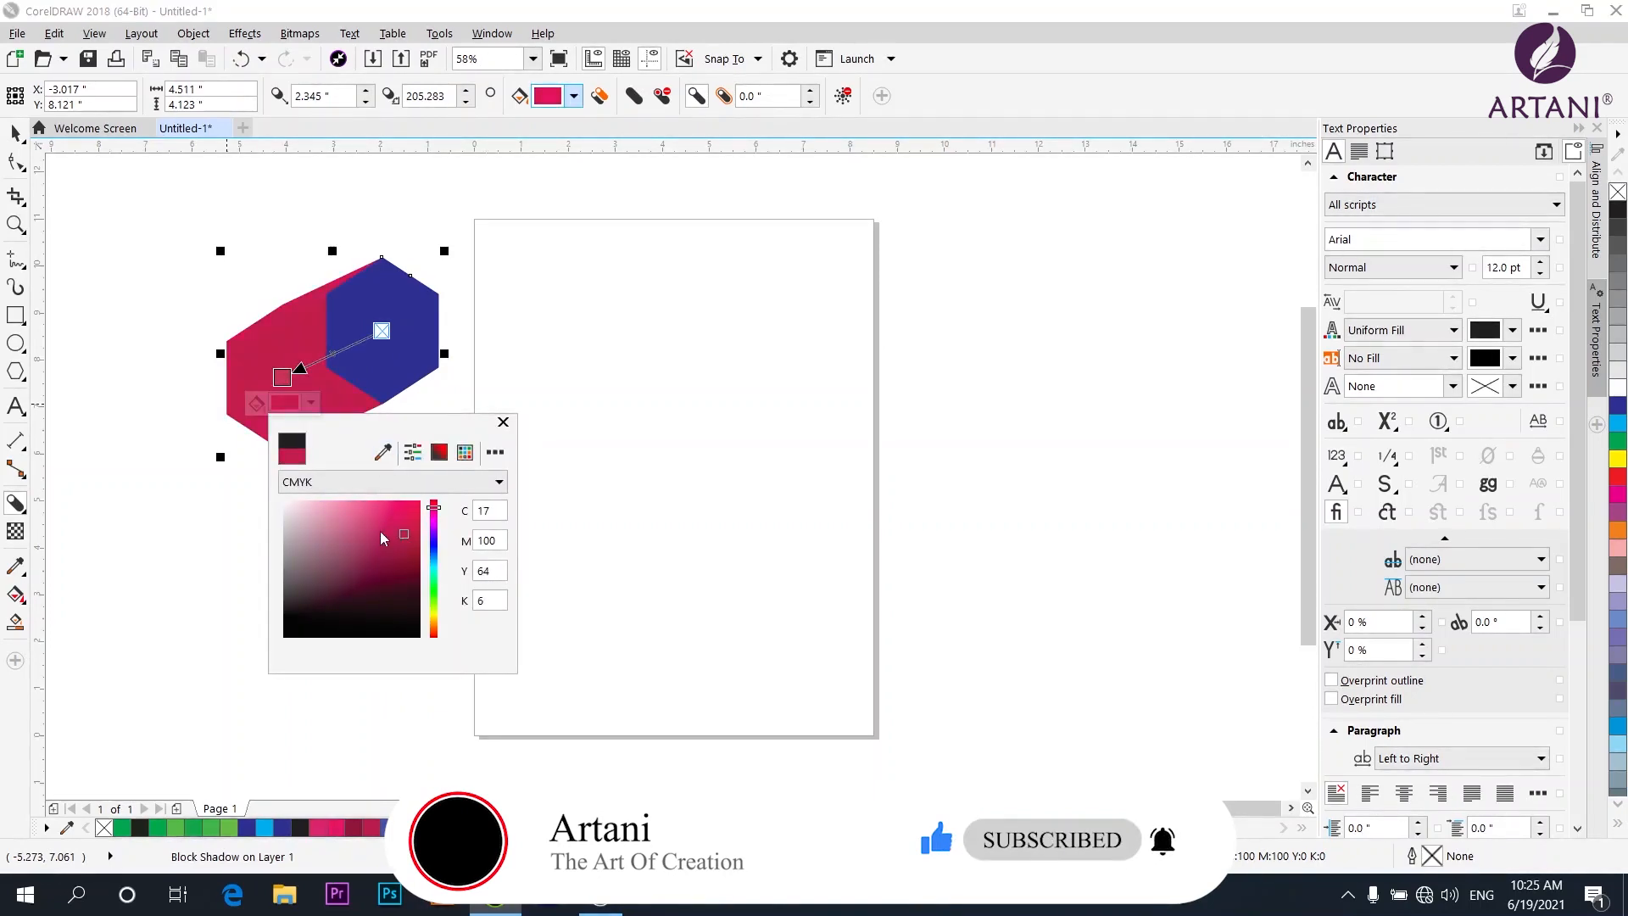
click(377, 530)
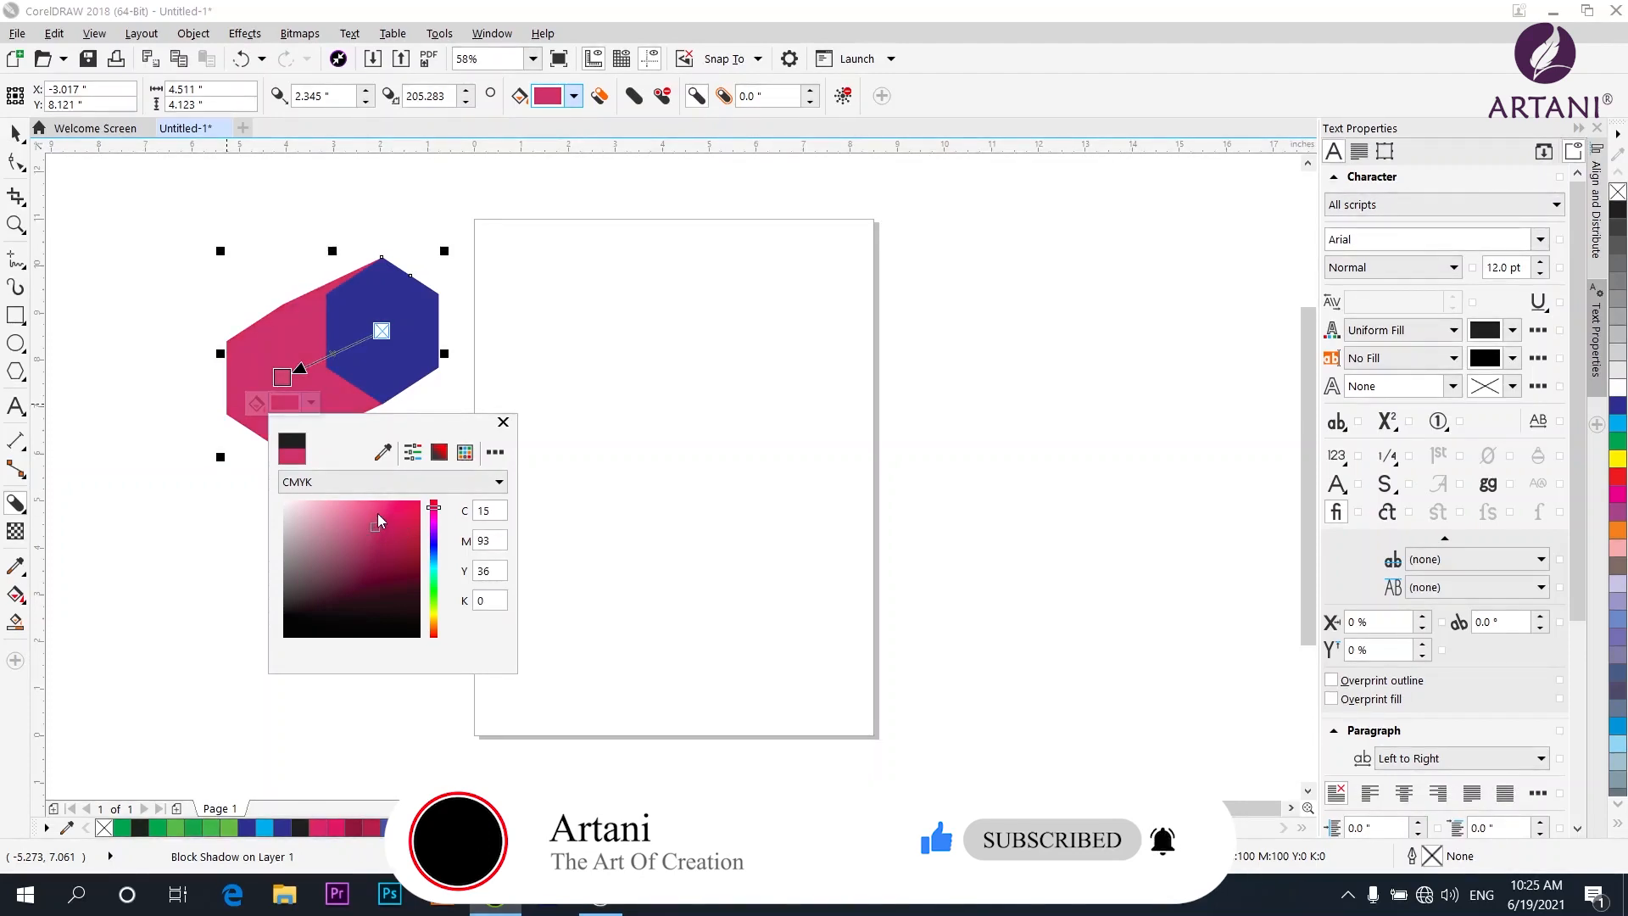
click(619, 496)
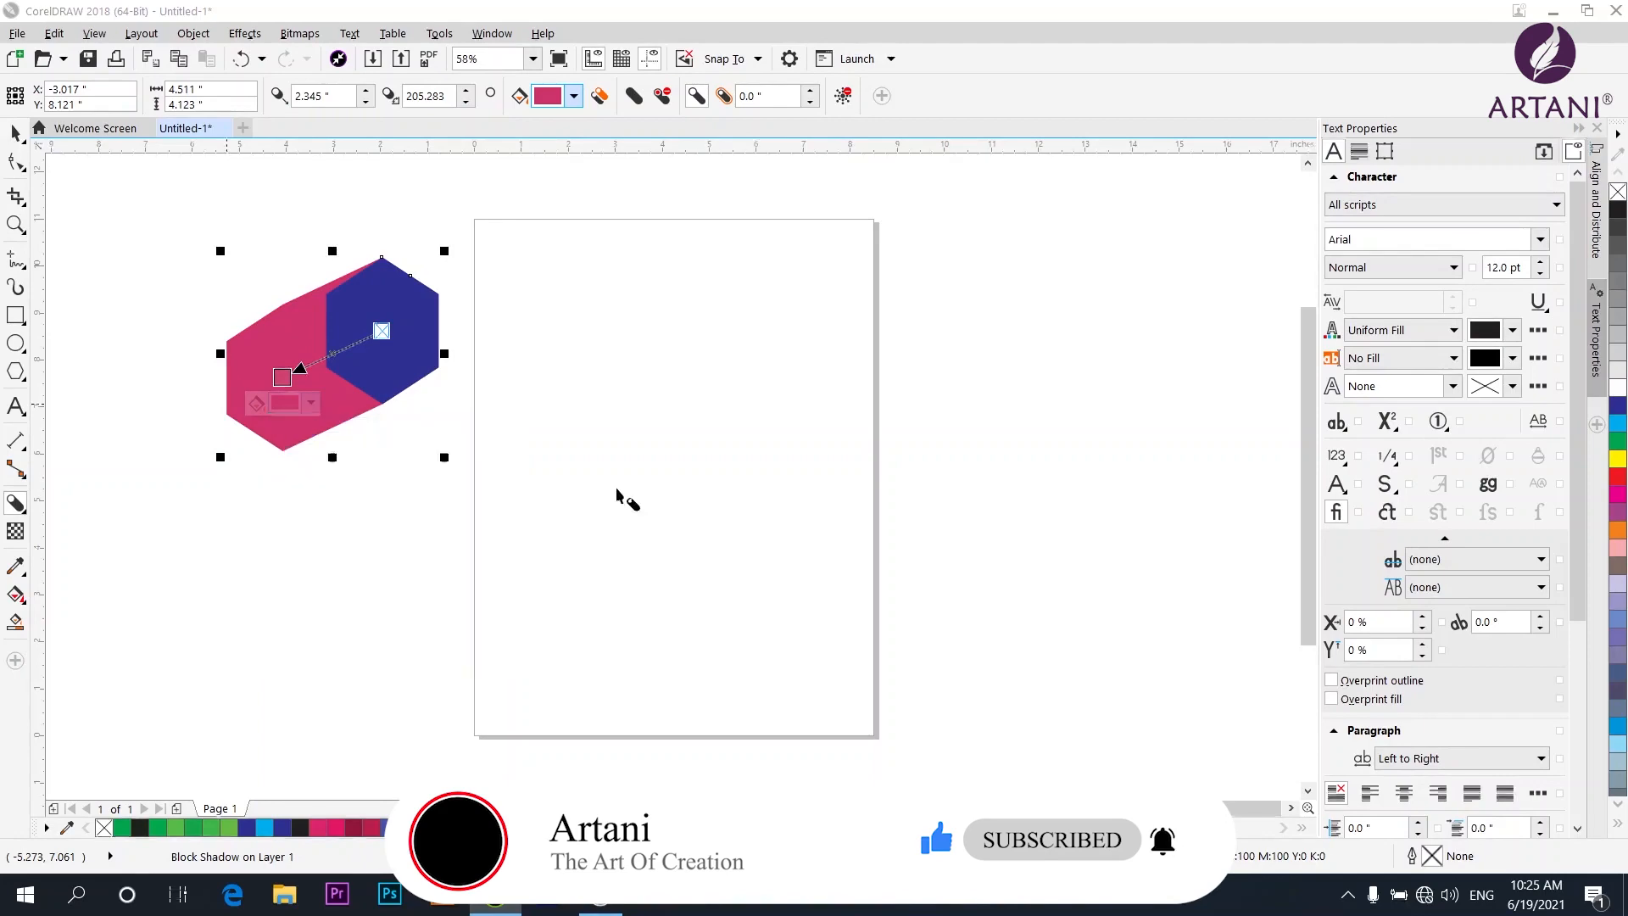